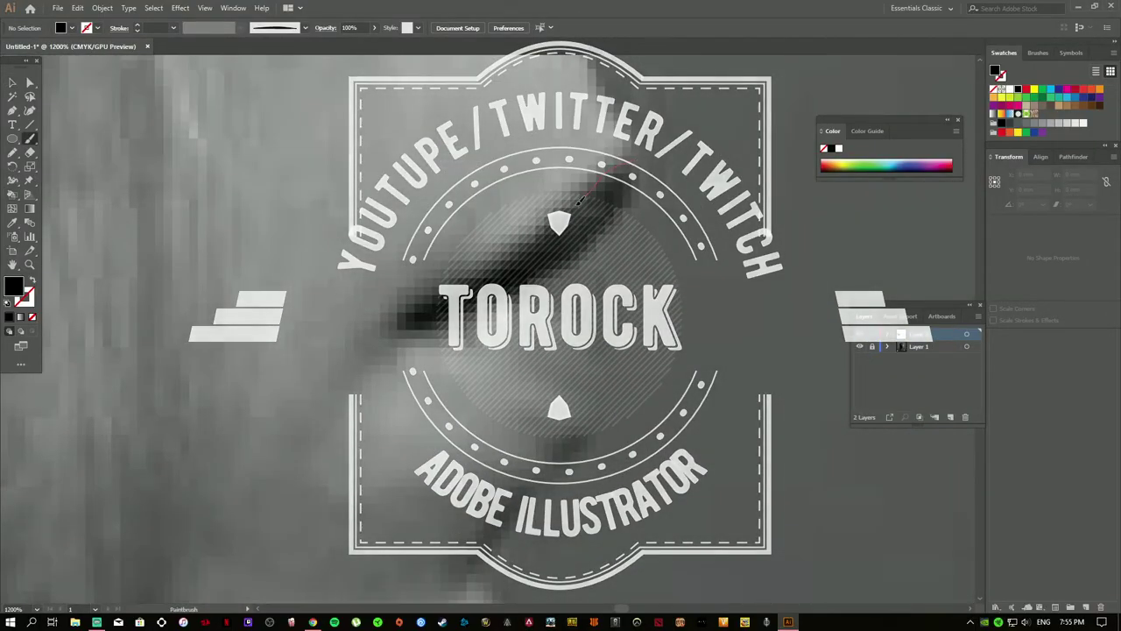
- Trace the eyelash line and outline both lips with a 0.25 pt black brush, undoing failed strokes
mouse_move(528, 244)
left_mouse_down()
mouse_move(379, 314)
mouse_move(603, 418)
mouse_move(601, 408)
left_mouse_up()
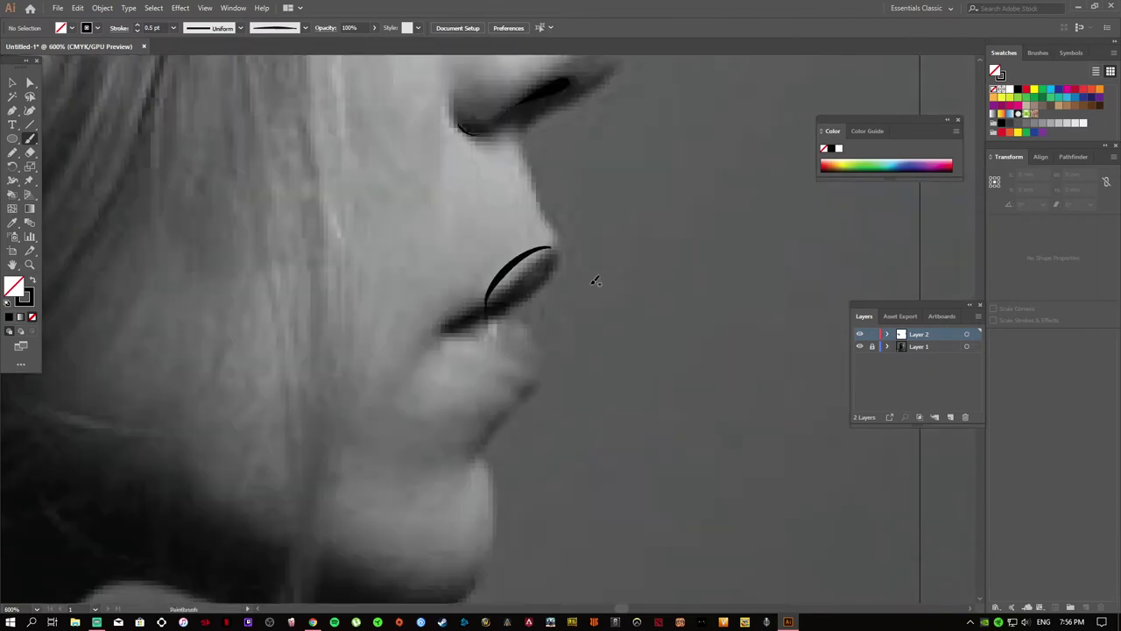
key("ctrl+z")
left_click(173, 27)
left_click_drag(388, 167, 551, 233)
key("ctrl+z")
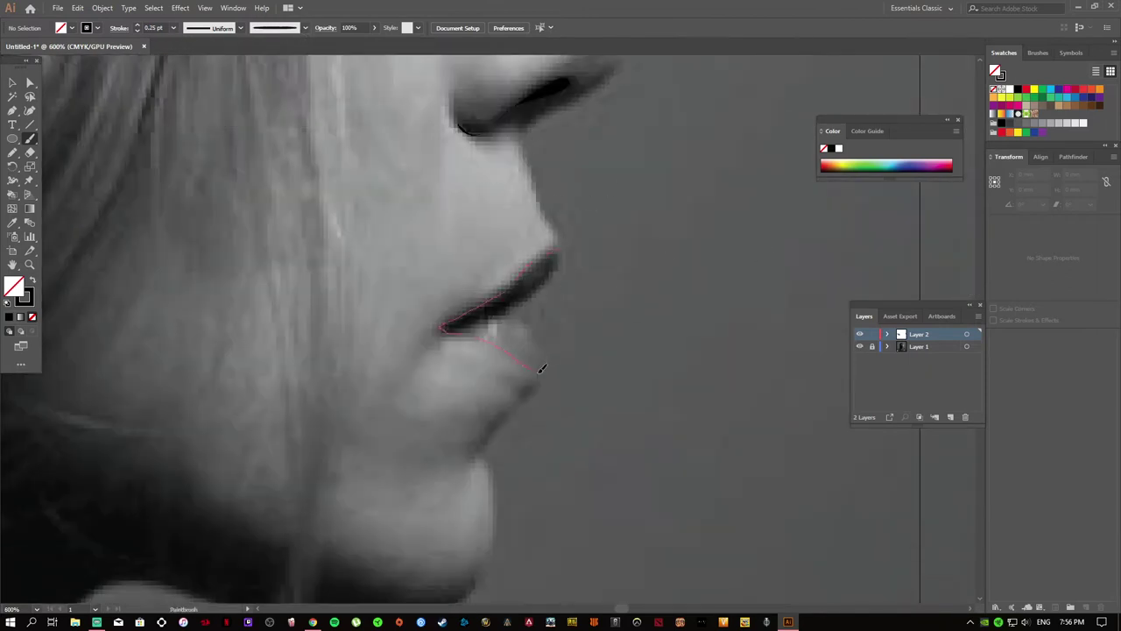
left_click_drag(557, 265, 558, 258)
key("ctrl+z")
left_click_drag(544, 342, 497, 424)
left_click_drag(448, 329, 431, 331)
left_click_drag(559, 249, 431, 333)
- Redraw a shorter upper lip stroke and trace the lip-to-nose edge and the line under the nose
scroll(560, 300, "up", 1)
left_click_drag(454, 378, 557, 304)
scroll(666, 342, "down", 1)
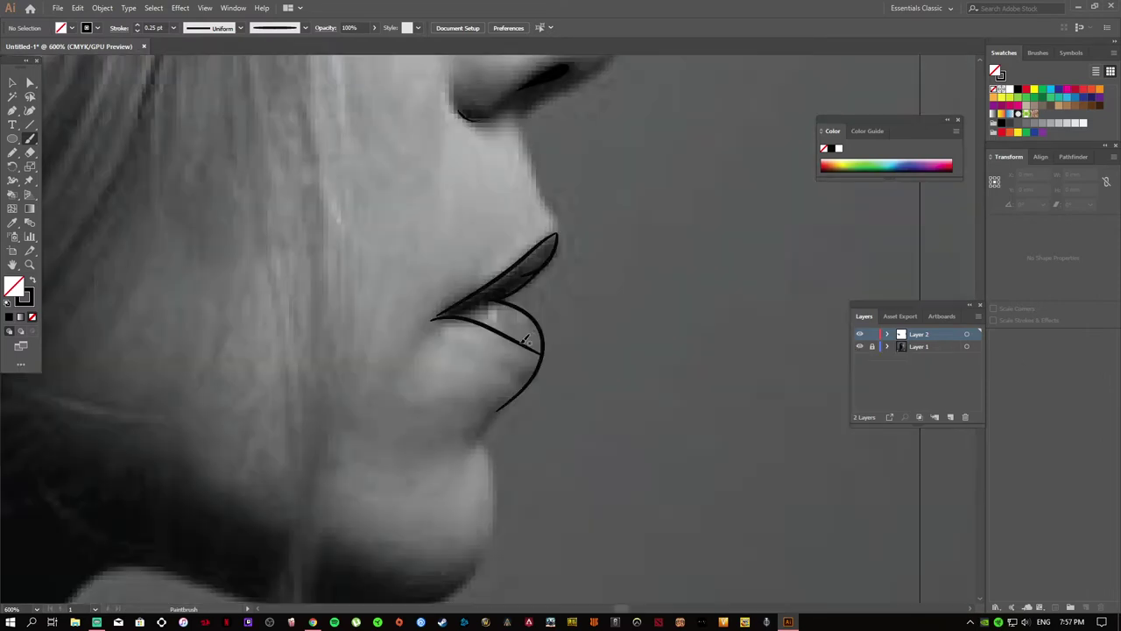
scroll(510, 315, "up", 2)
left_click_drag(519, 230, 532, 264)
left_click_drag(562, 348, 560, 345)
scroll(526, 312, "up", 1)
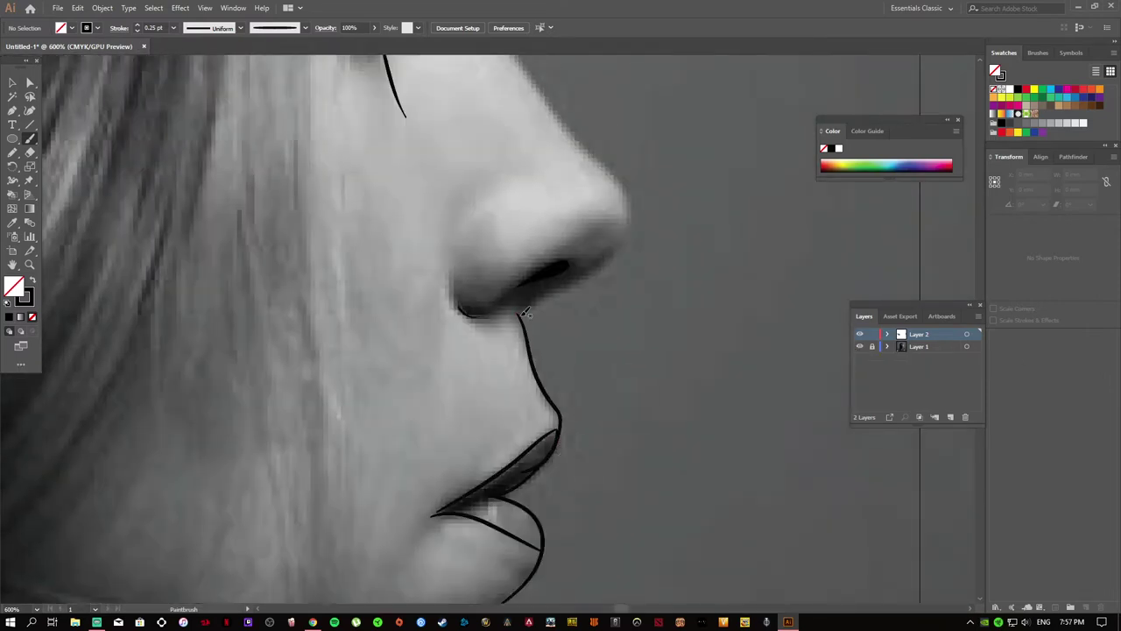
left_click_drag(561, 119, 564, 116)
- Trace the nose bridge up into the forehead outline
scroll(563, 117, "up", 2)
scroll(539, 473, "up", 3)
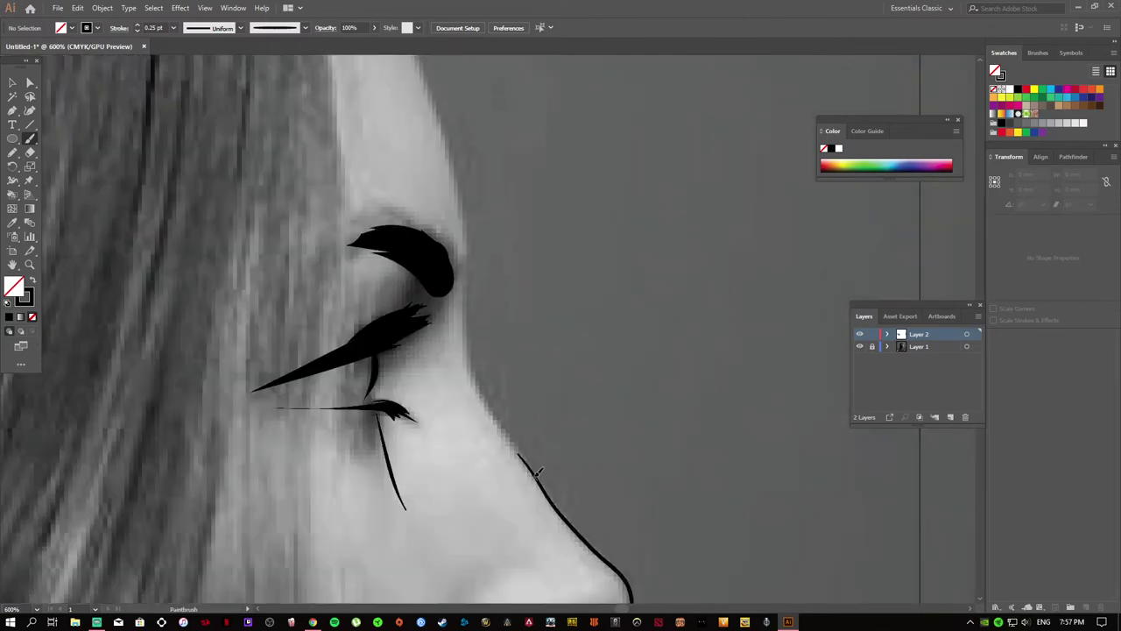
mouse_move(465, 191)
left_mouse_down()
mouse_move(411, 50)
mouse_move(502, 344)
left_mouse_up()
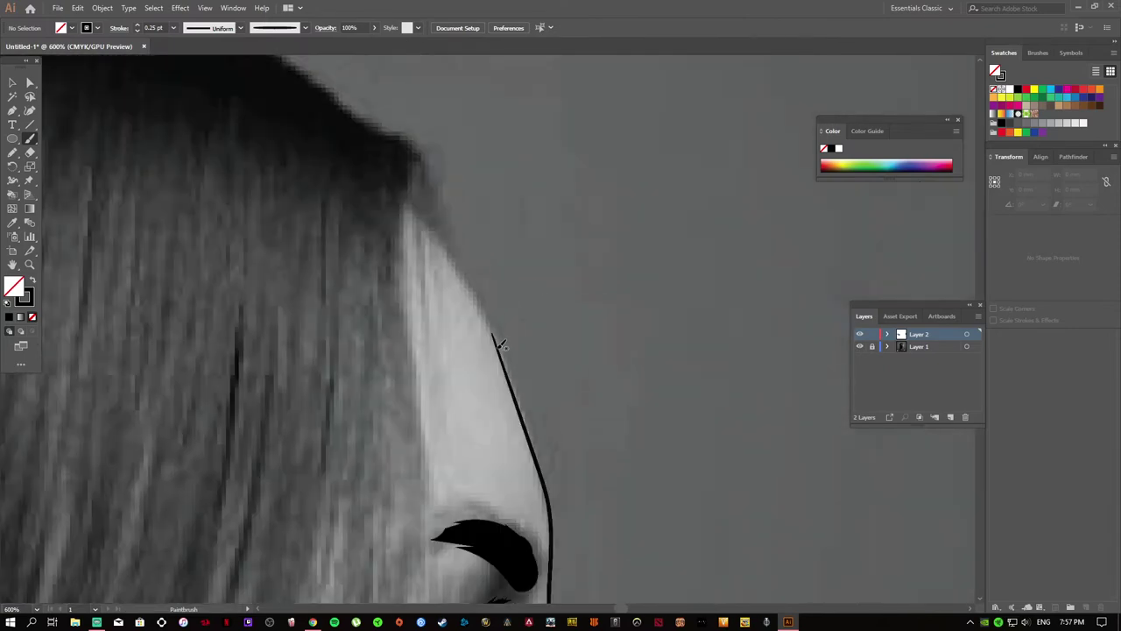
left_click_drag(453, 250, 451, 247)
scroll(613, 395, "down", 2)
scroll(613, 395, "down", 2)
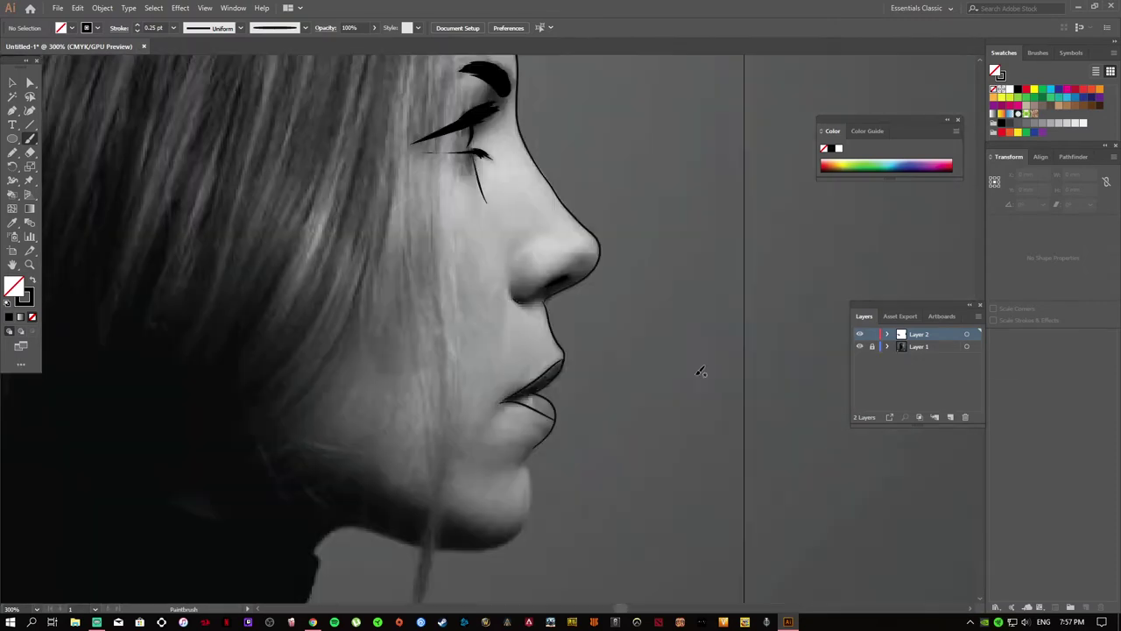
scroll(708, 298, "up", 3)
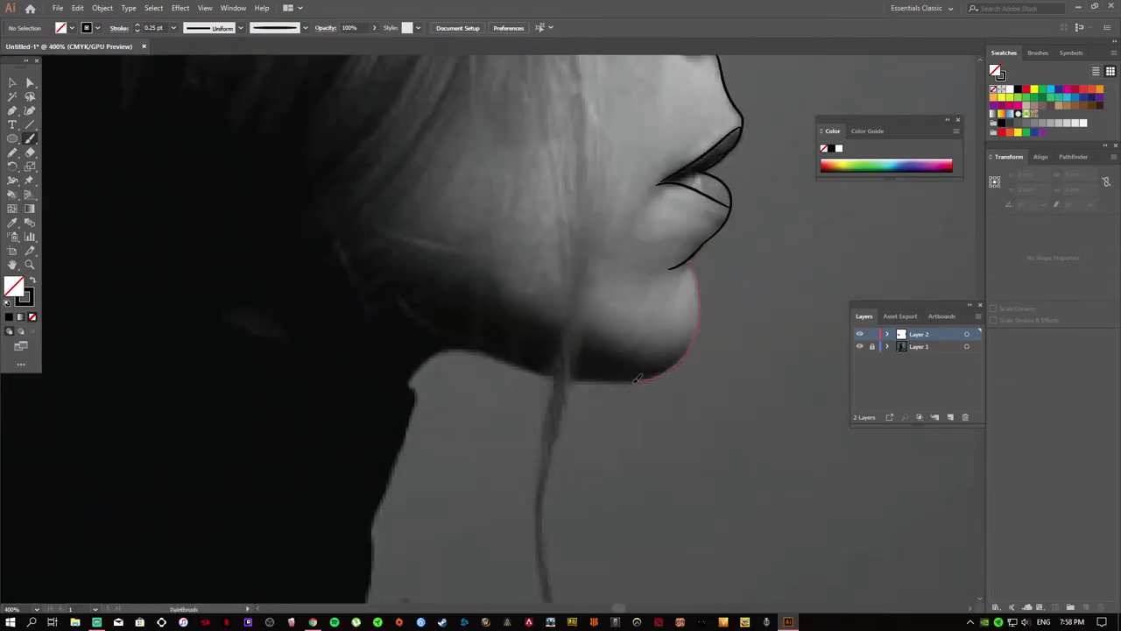
- Trace the chin and jaw outline after one redo, then the top edge of the hair
left_click_drag(471, 350, 471, 350)
key("ctrl+z")
scroll(698, 295, "up", 1)
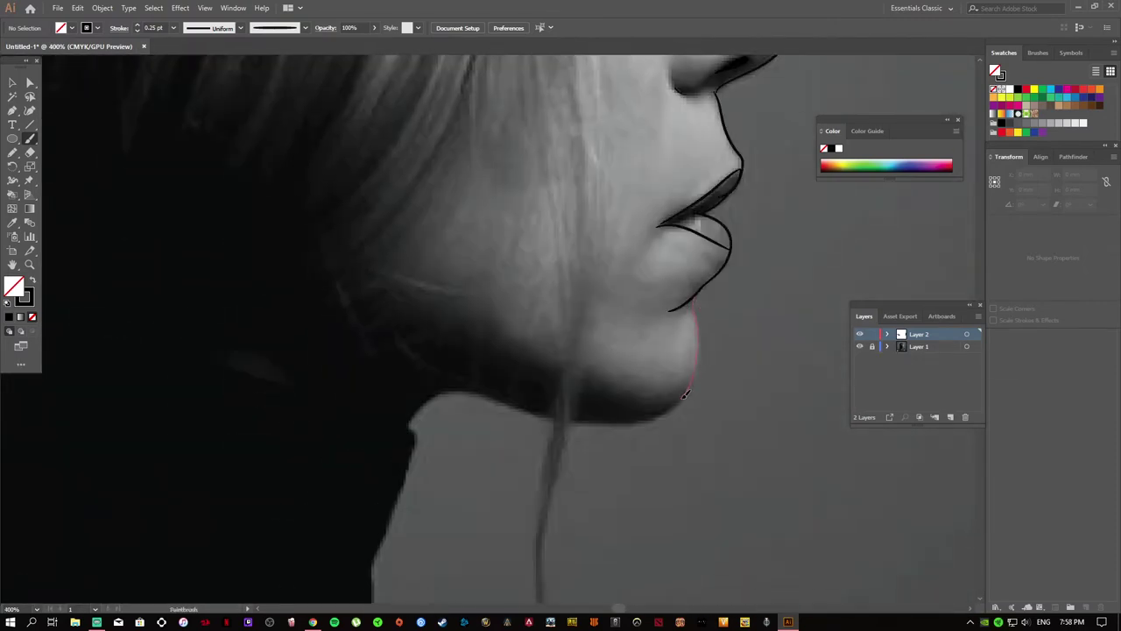
left_click_drag(450, 385, 450, 385)
scroll(698, 407, "down", 2)
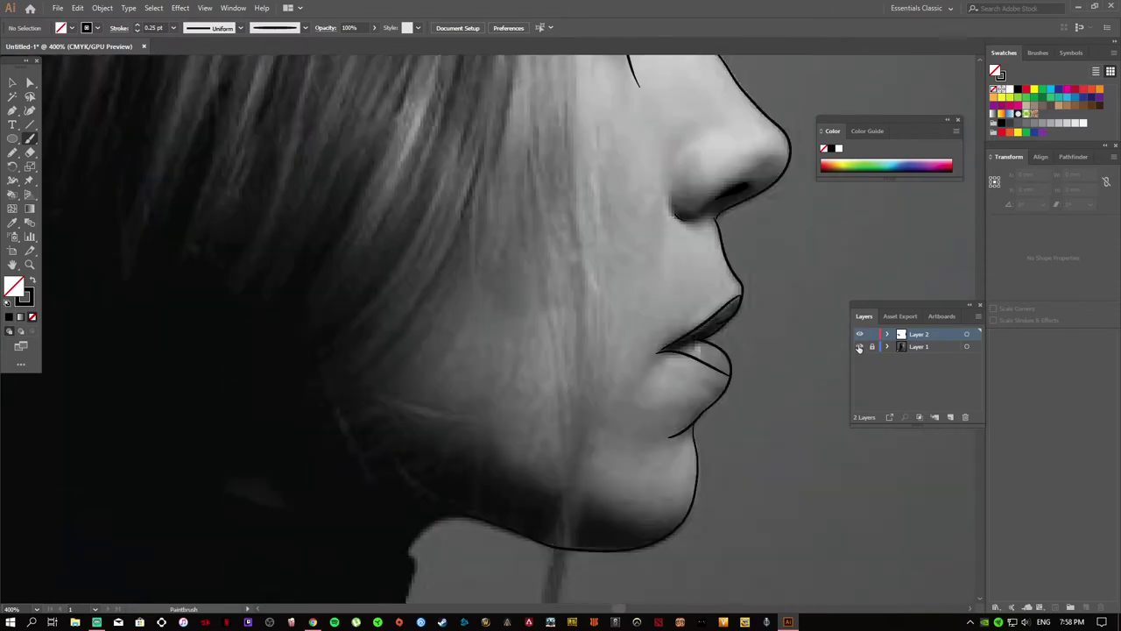
scroll(698, 407, "down", 1)
scroll(698, 406, "up", 1)
scroll(734, 260, "left", 2)
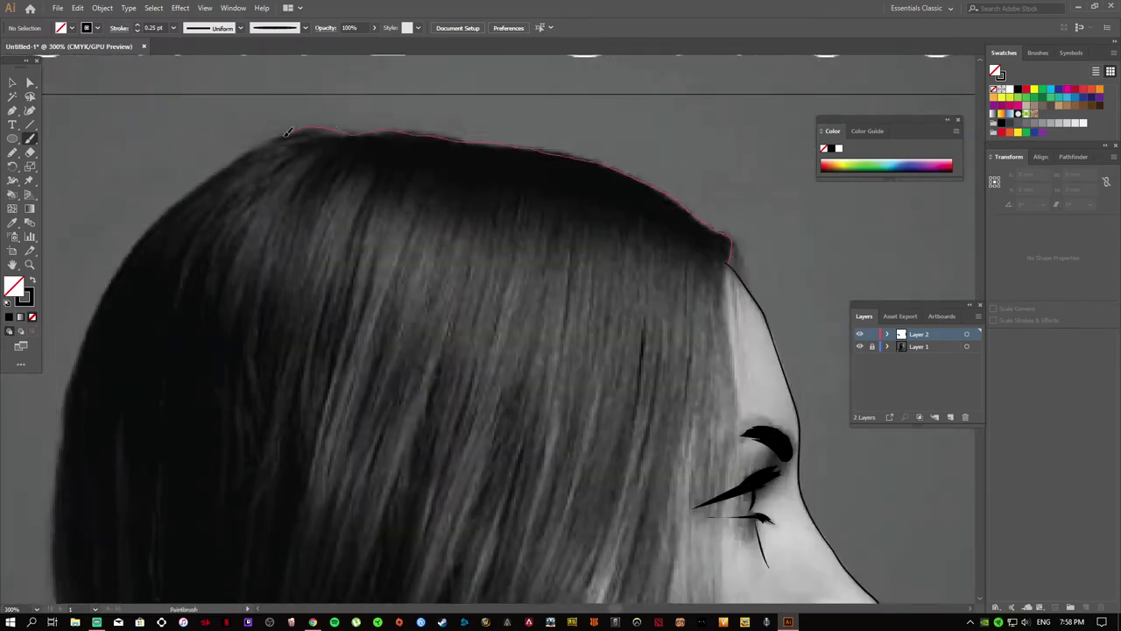
left_click_drag(297, 127, 297, 127)
scroll(297, 127, "down", 3)
- With the Pencil (N), draw closed black shapes along the top edge of the hair
key("n")
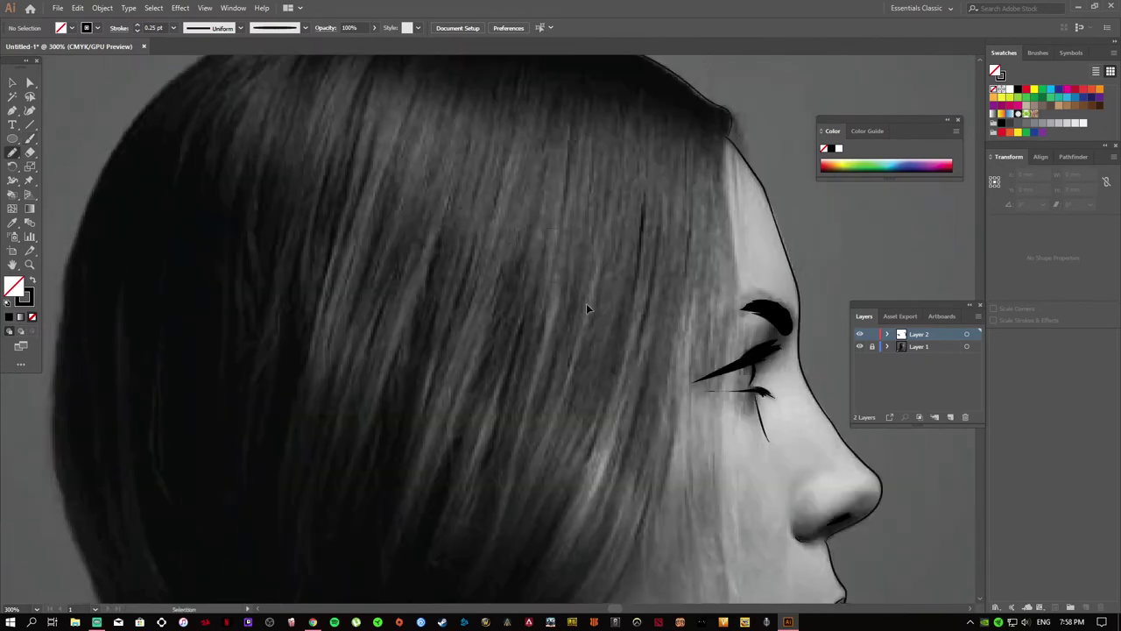
scroll(583, 309, "down", 1)
scroll(588, 139, "up", 3)
left_click_drag(745, 156, 738, 189)
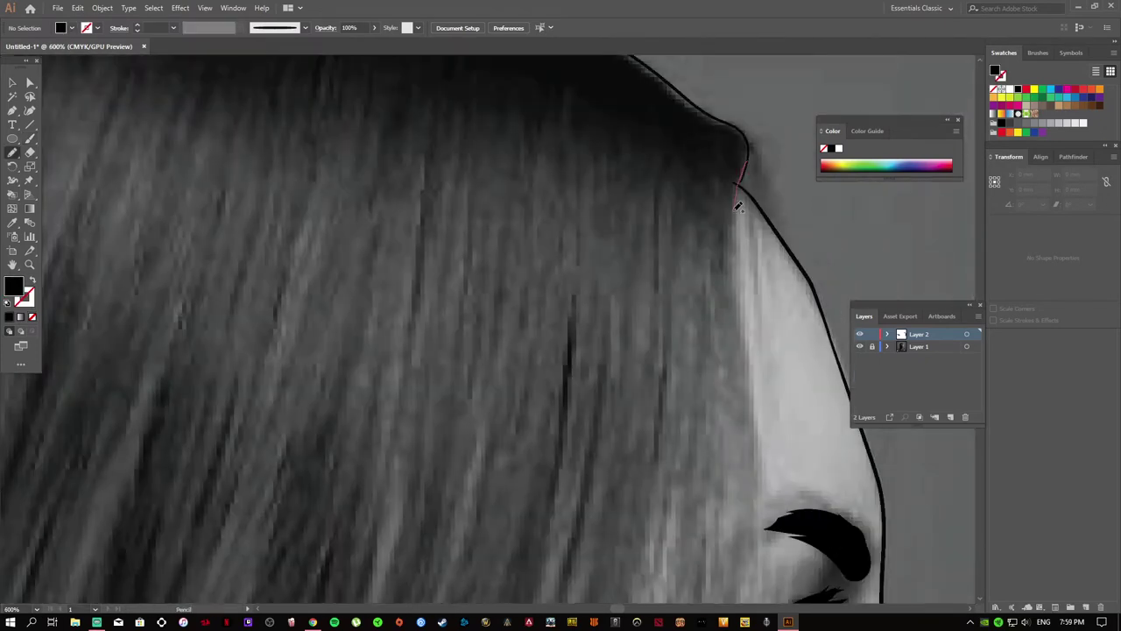
left_click_drag(395, 165, 743, 140)
scroll(715, 187, "up", 2)
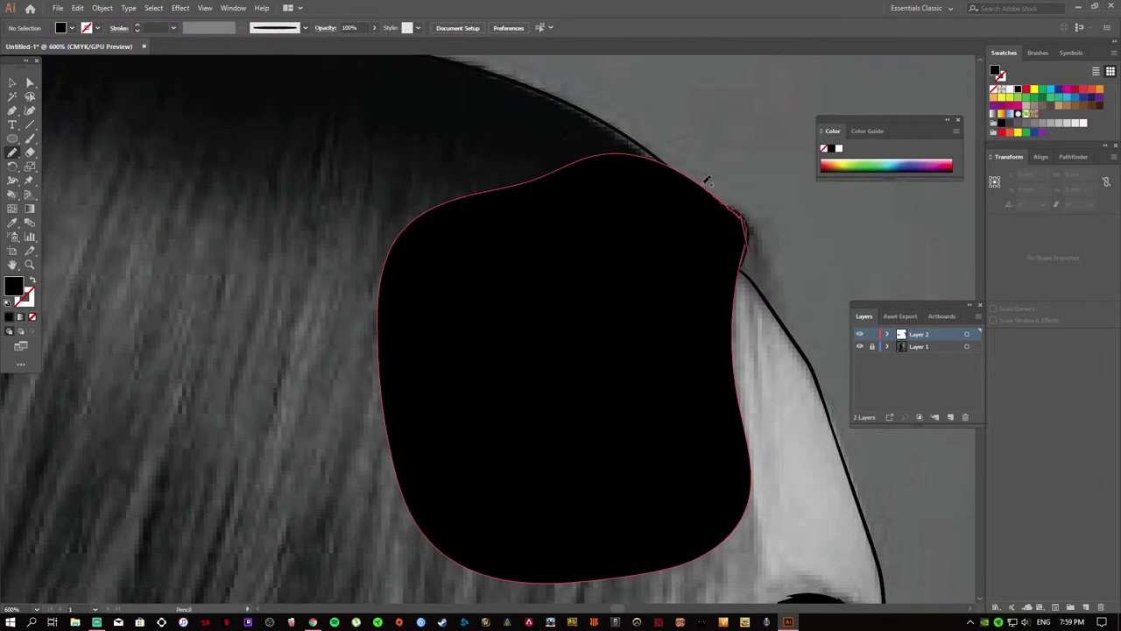
scroll(562, 191, "up", 2)
scroll(740, 239, "left", 2)
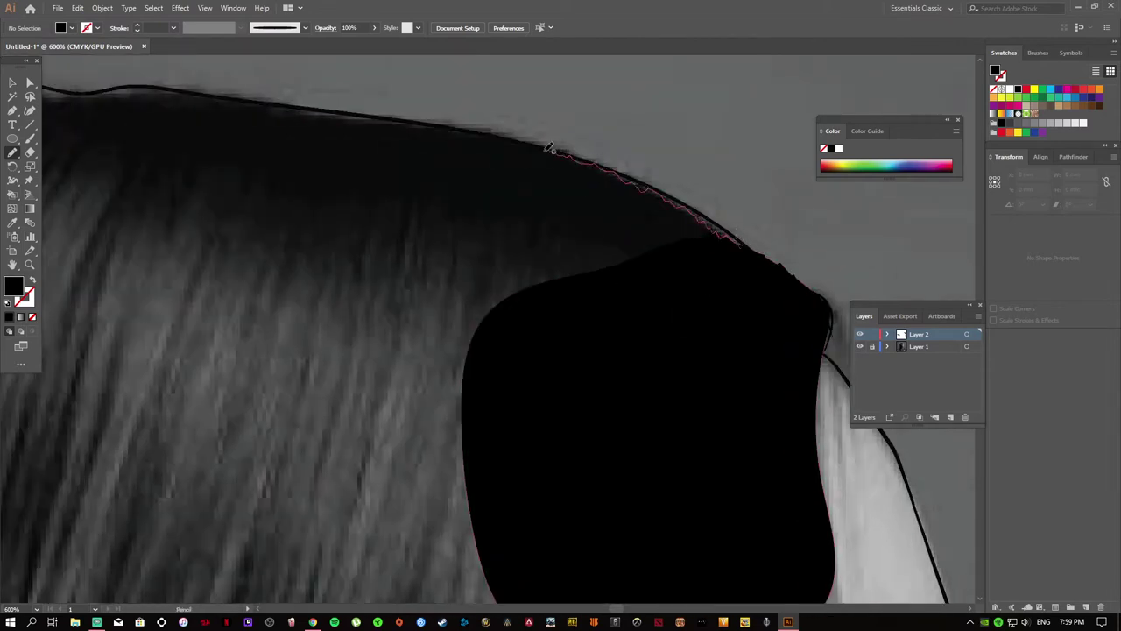
scroll(550, 149, "left", 2)
scroll(692, 196, "up", 1)
left_click_drag(736, 214, 692, 196)
left_click_drag(529, 175, 580, 305)
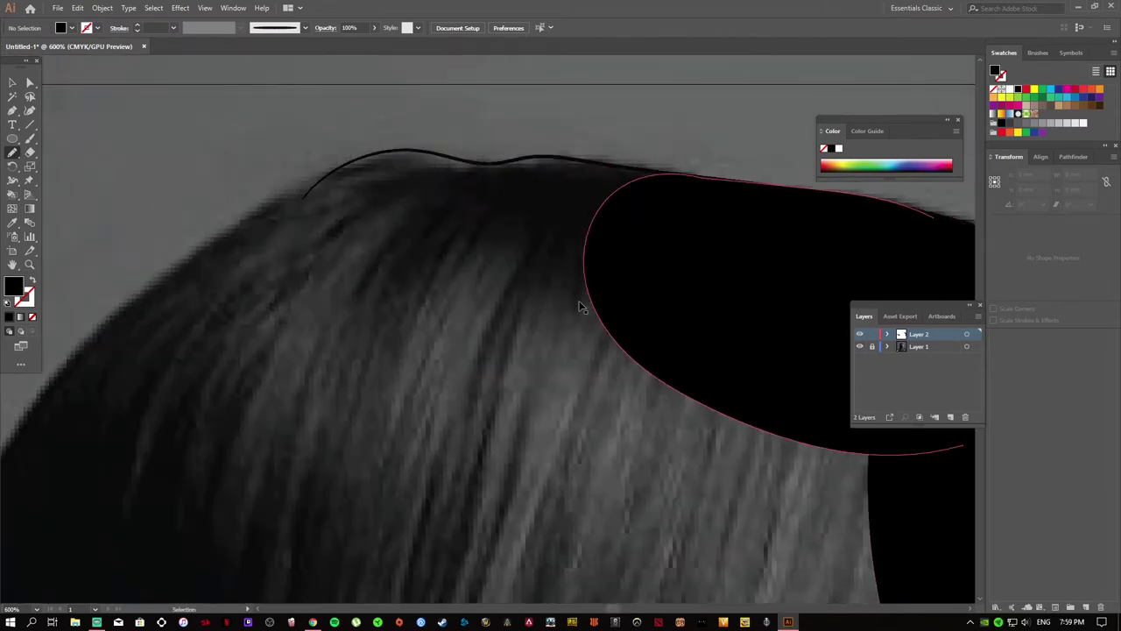
- Add more black patches at the crown and extend the fill along the hair's outer edge
scroll(613, 263, "up", 2)
left_click_drag(626, 254, 613, 261)
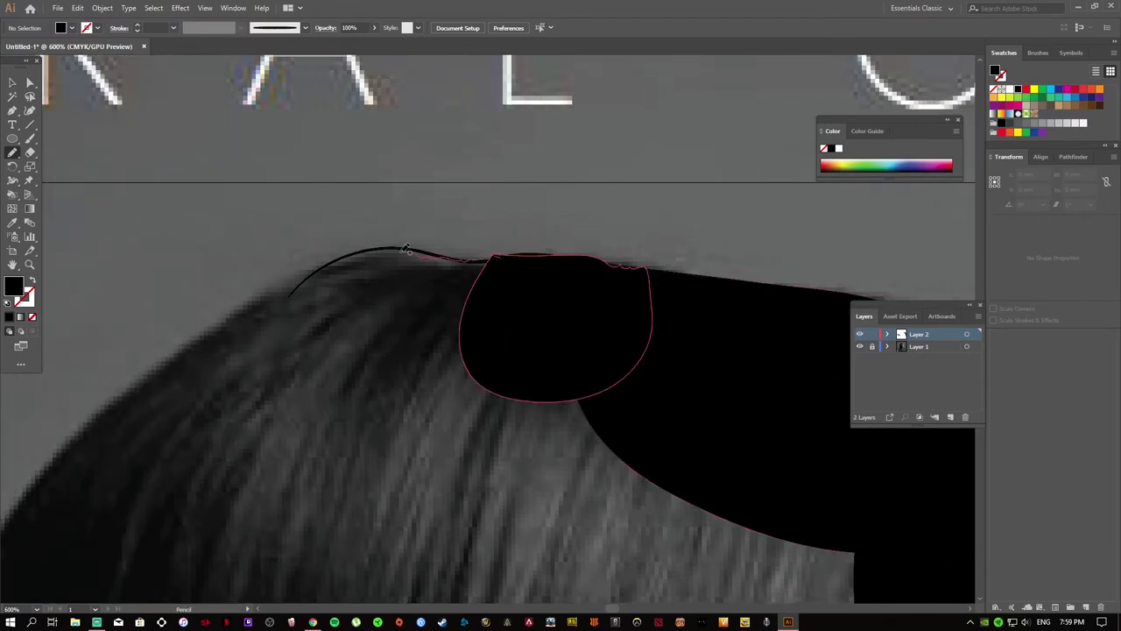
left_click_drag(228, 375, 197, 380)
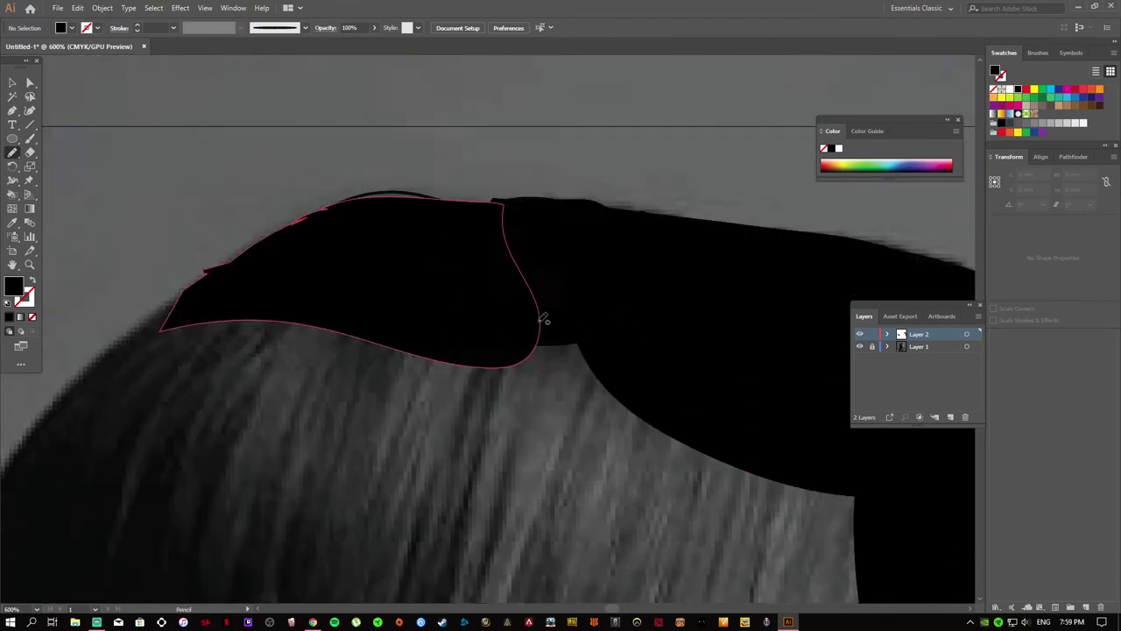
scroll(541, 318, "down", 5)
scroll(746, 400, "up", 3)
scroll(698, 340, "up", 2)
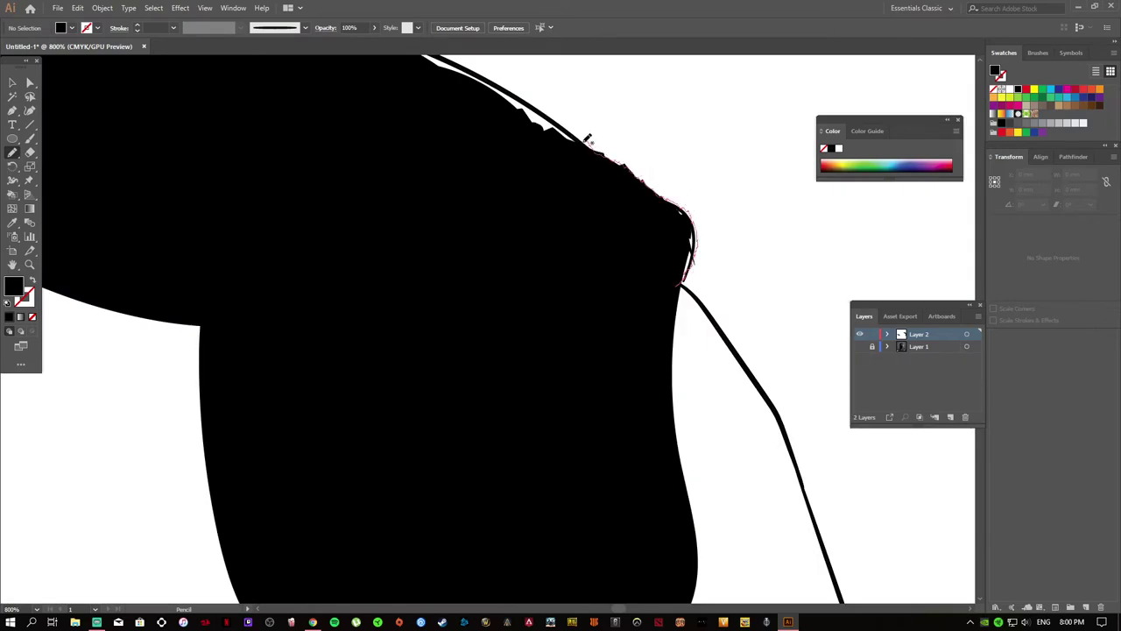
left_click_drag(531, 96, 671, 250)
scroll(671, 250, "up", 3)
- Merge an oval black patch into the hair fill and smooth its top edge
left_click_drag(613, 358, 706, 322)
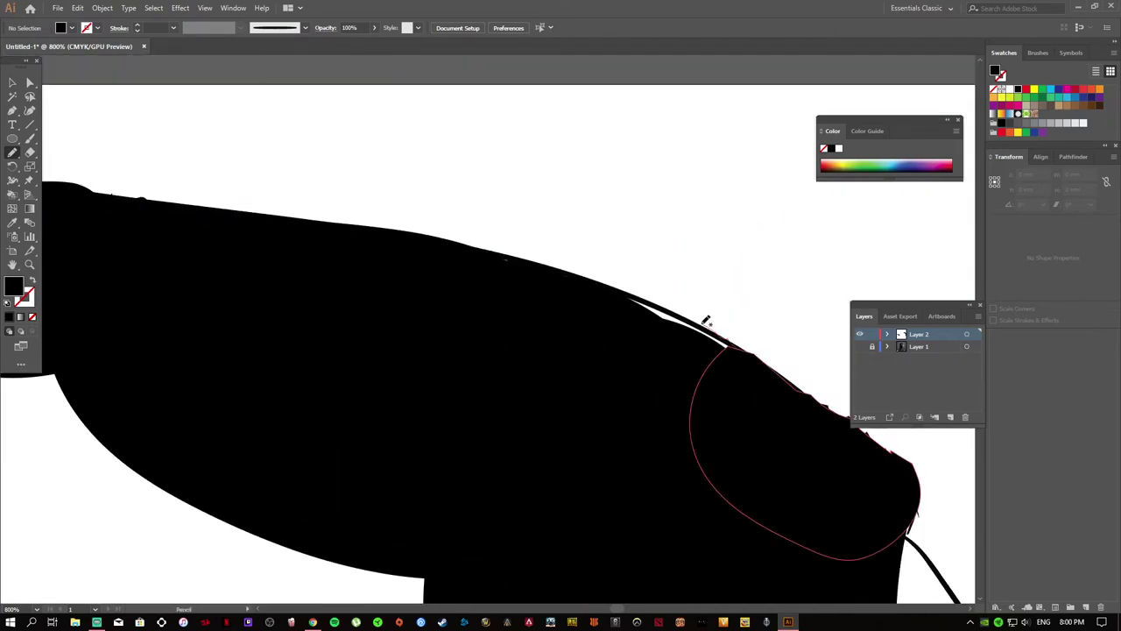
left_click_drag(646, 295, 671, 321)
scroll(671, 321, "left", 2)
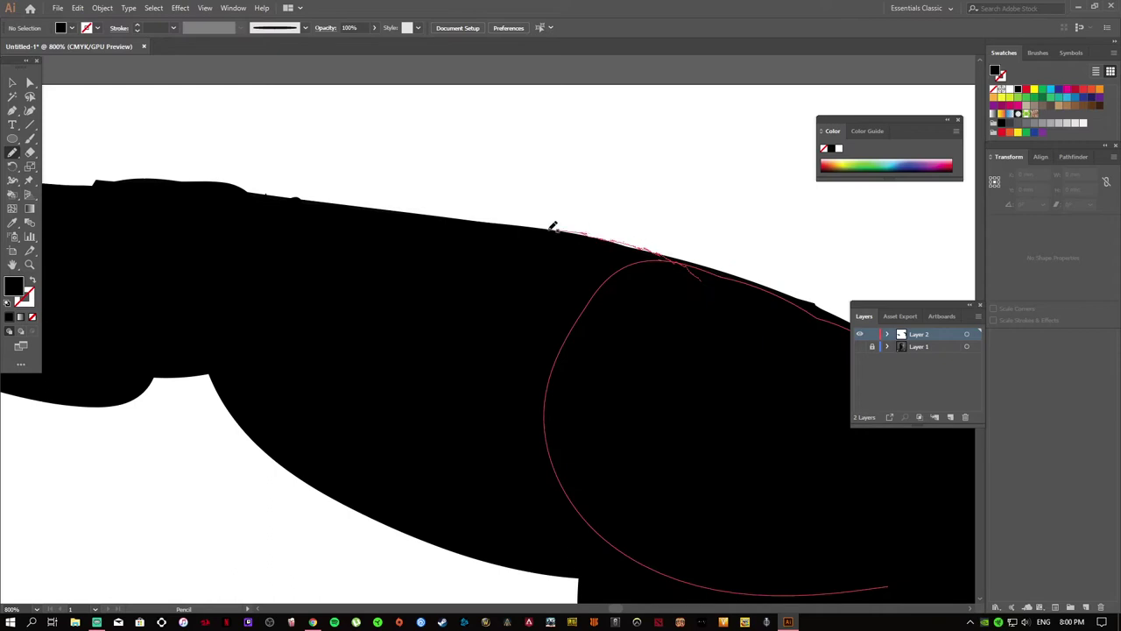
left_click_drag(552, 226, 549, 230)
scroll(663, 318, "up", 3)
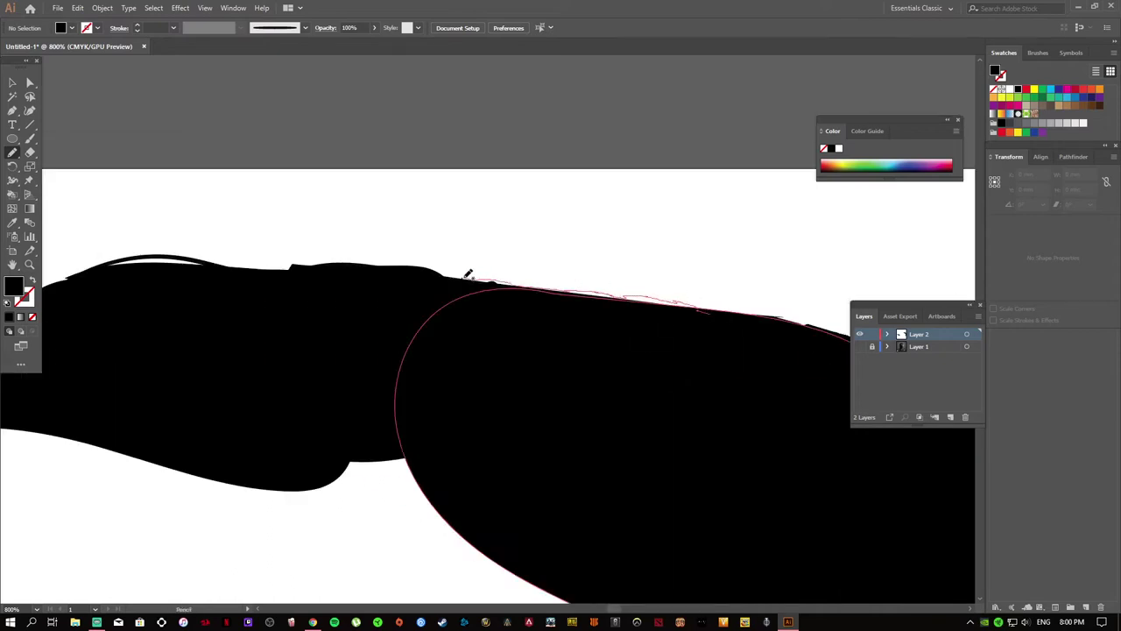
scroll(669, 388, "left", 2)
scroll(603, 265, "left", 4)
left_click_drag(488, 256, 628, 279)
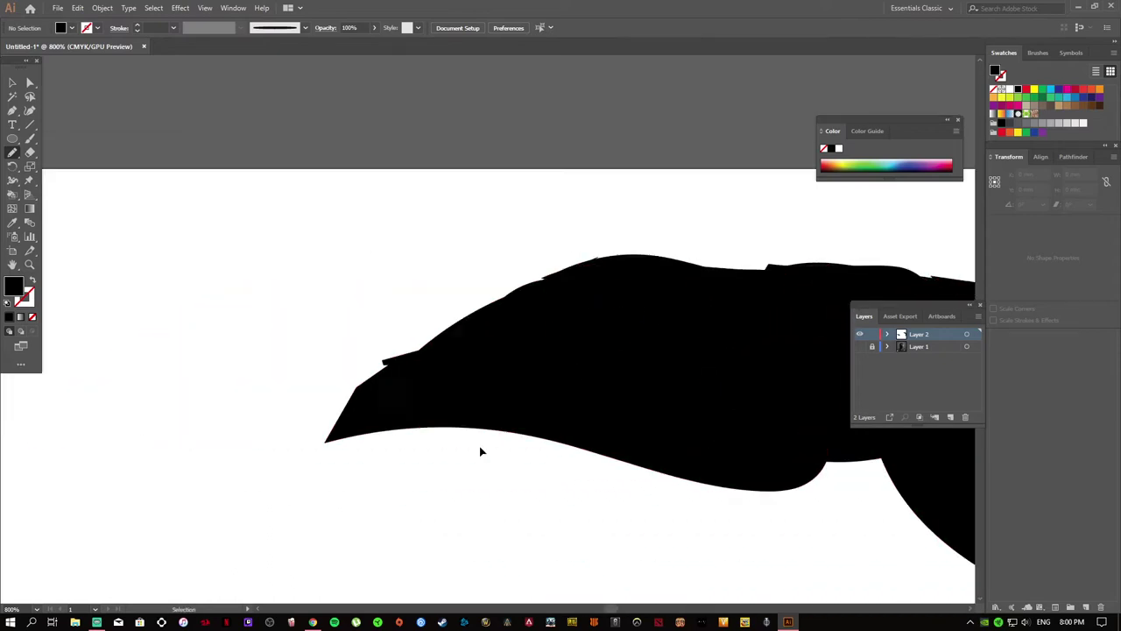
key("ctrl+minus")
key("ctrl+minus")
key("ctrl+minus")
- With the reference photo showing, fill two more black hair sections below the crown
left_click(860, 347)
key("ctrl+plus")
key("ctrl+plus")
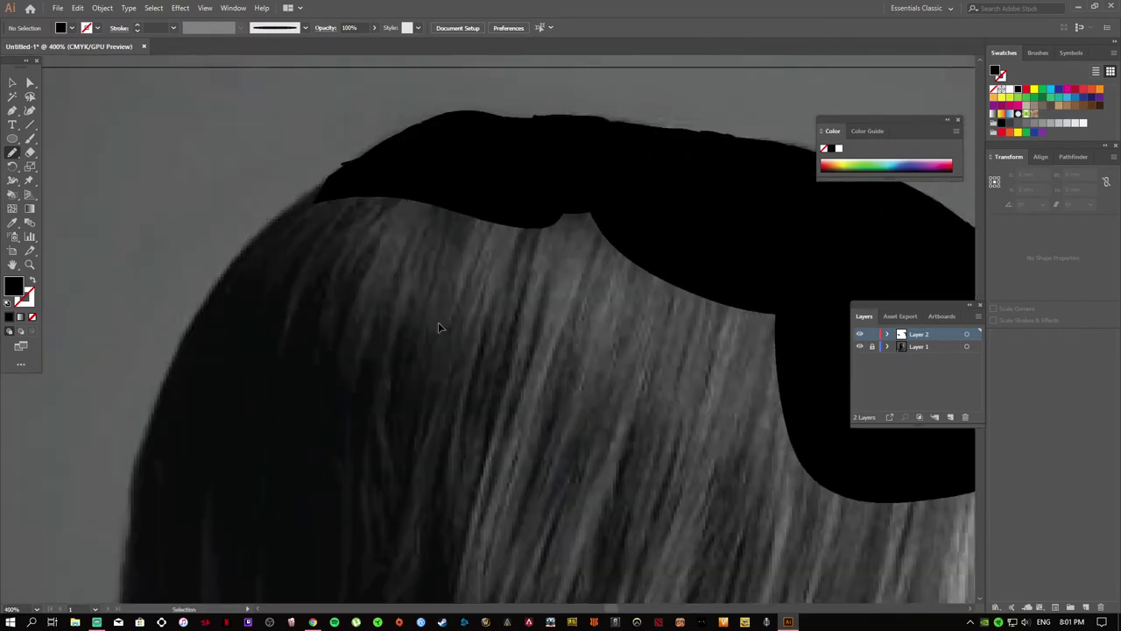
key("ctrl+plus")
left_click_drag(330, 522, 604, 130)
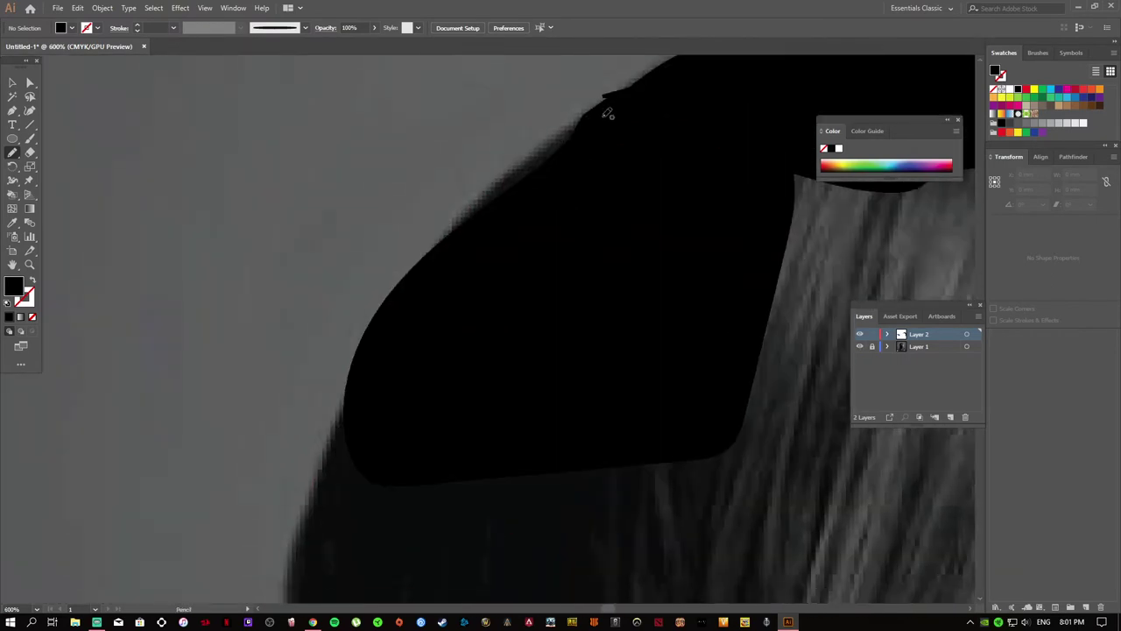
left_click_drag(498, 184, 560, 237)
scroll(482, 88, "down", 5)
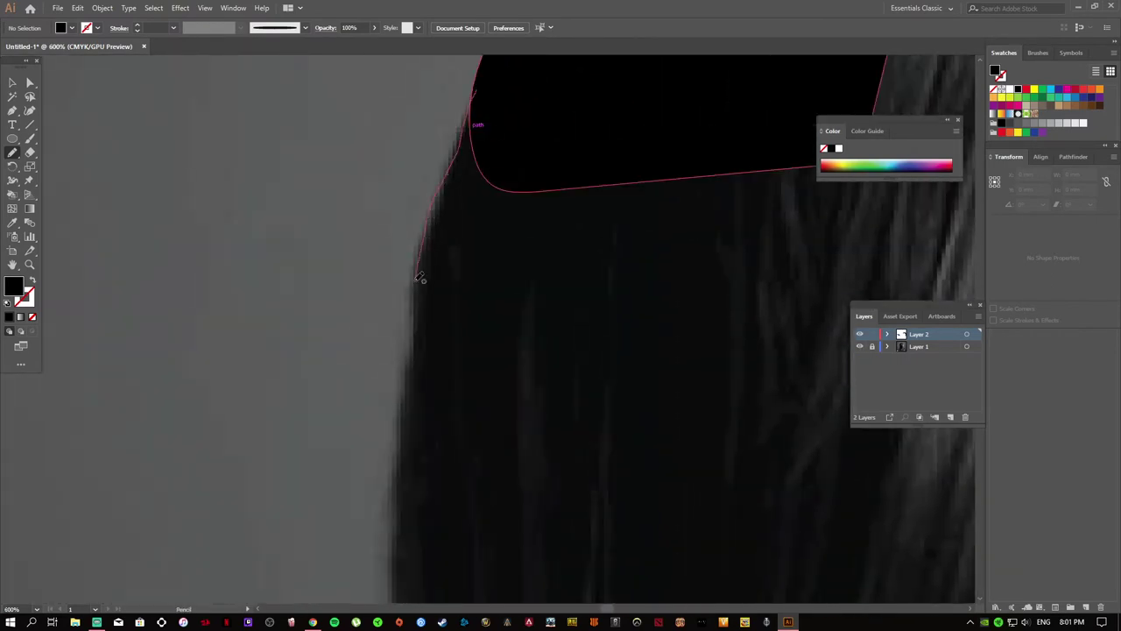
left_click_drag(397, 520, 475, 333)
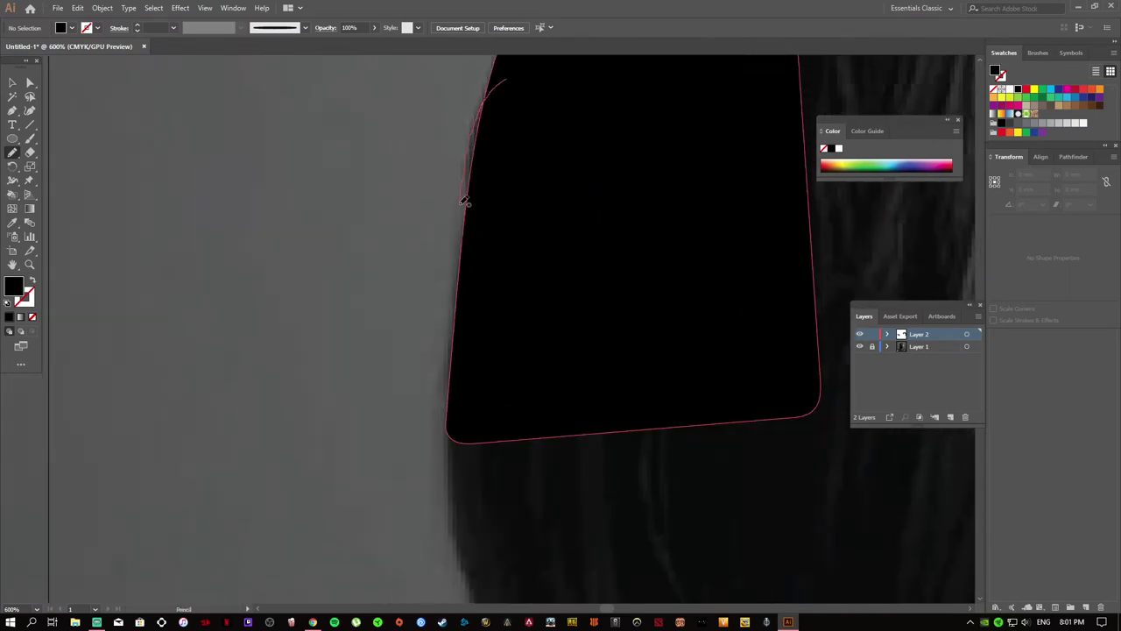
- Close the lower hair section and redraw the hair's edge down beside the face to jaw level
scroll(478, 368, "down", 3)
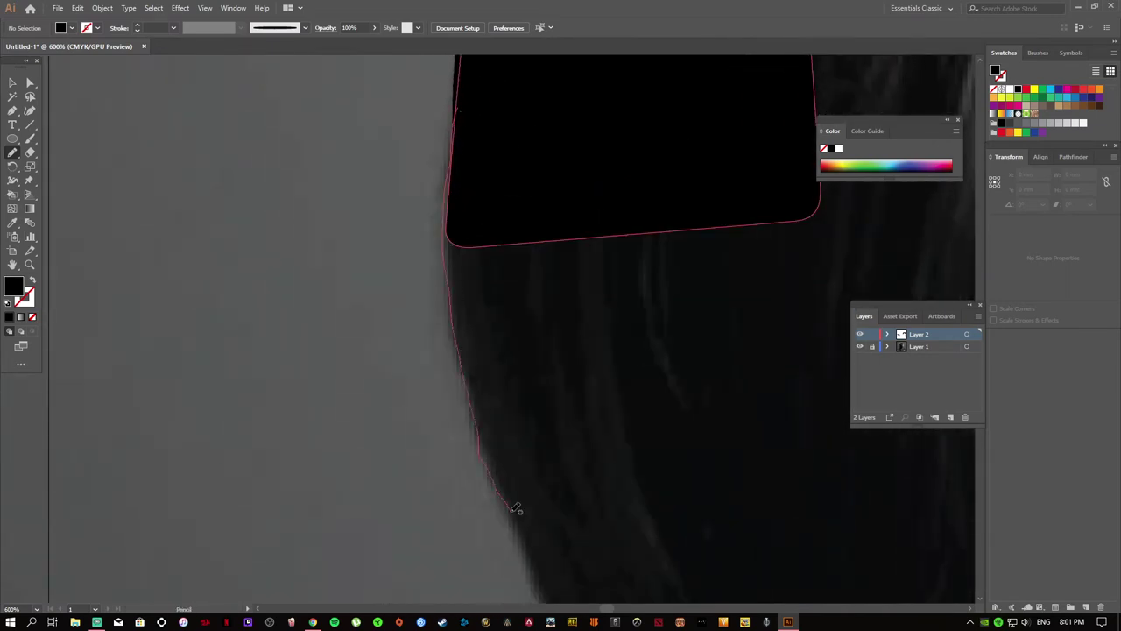
left_click_drag(513, 501, 521, 535)
scroll(601, 288, "down", 3)
left_click_drag(377, 114, 403, 160)
left_click_drag(513, 436, 608, 268)
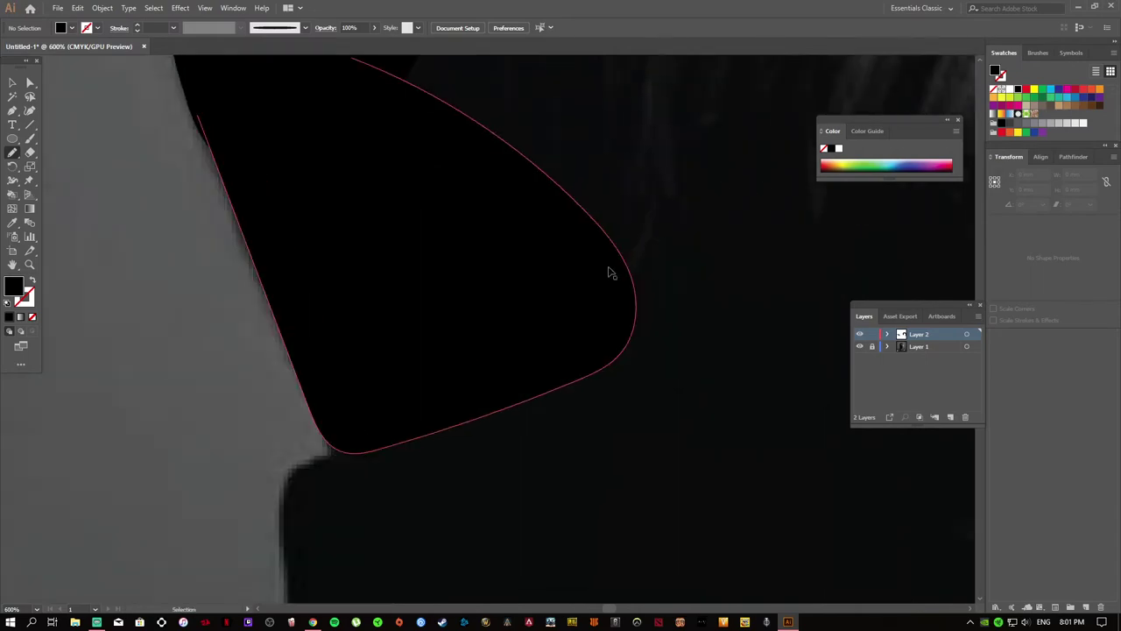
scroll(608, 268, "down", 5)
left_click_drag(538, 150, 525, 464)
scroll(478, 274, "up", 3)
left_click_drag(626, 125, 635, 116)
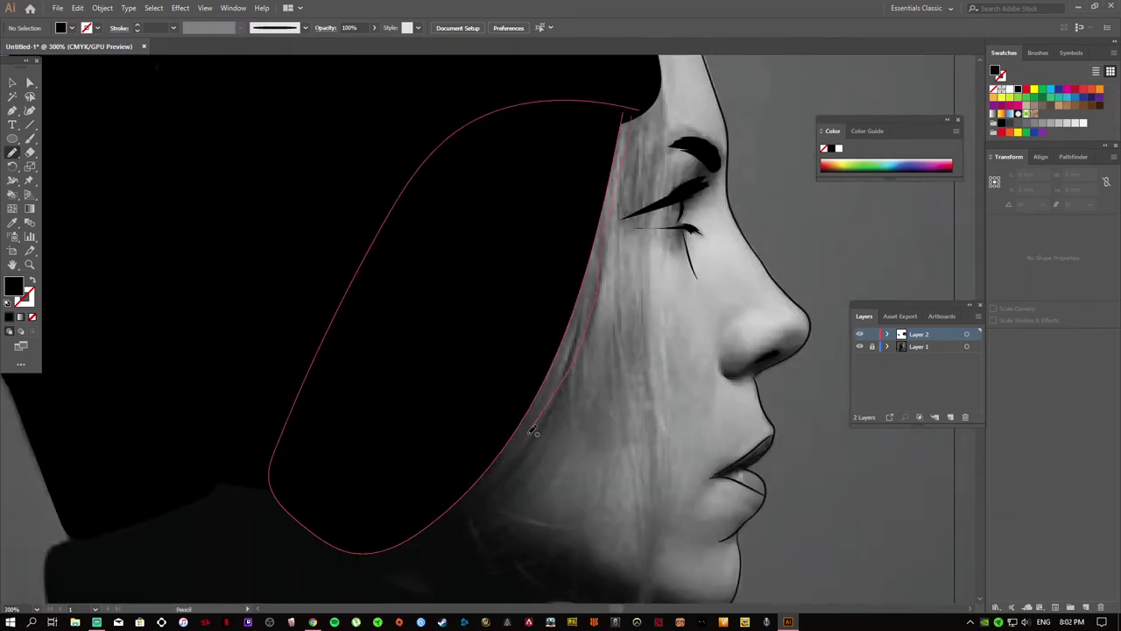
left_click_drag(579, 310, 620, 203)
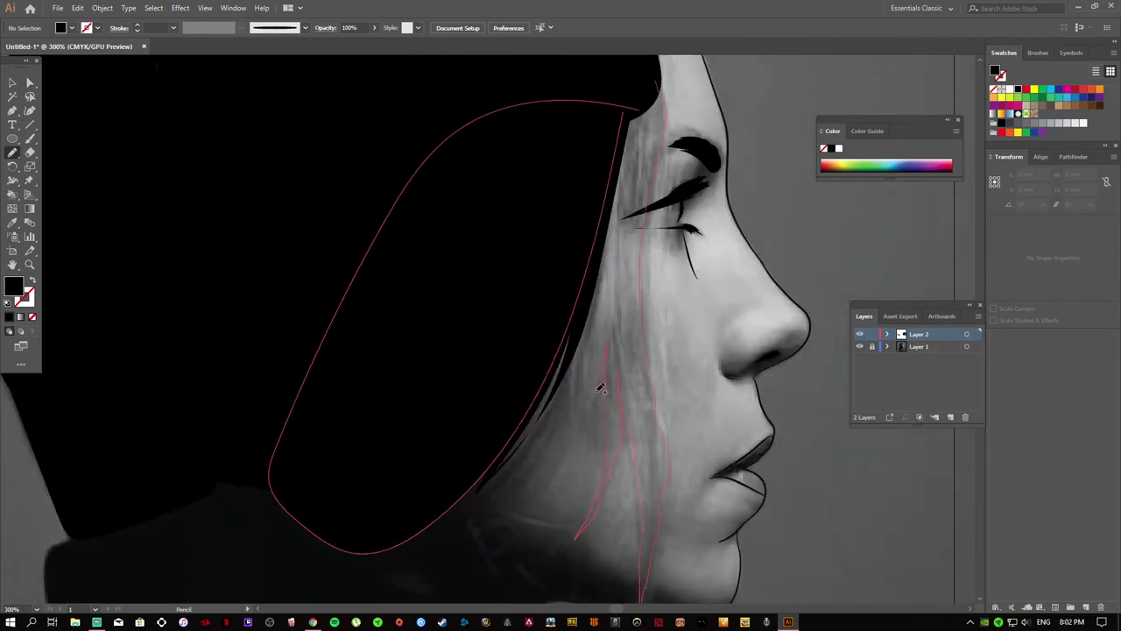
- Draw thin black hair strands falling down beside the cheek
scroll(570, 355, "down", 5)
scroll(614, 342, "down", 3)
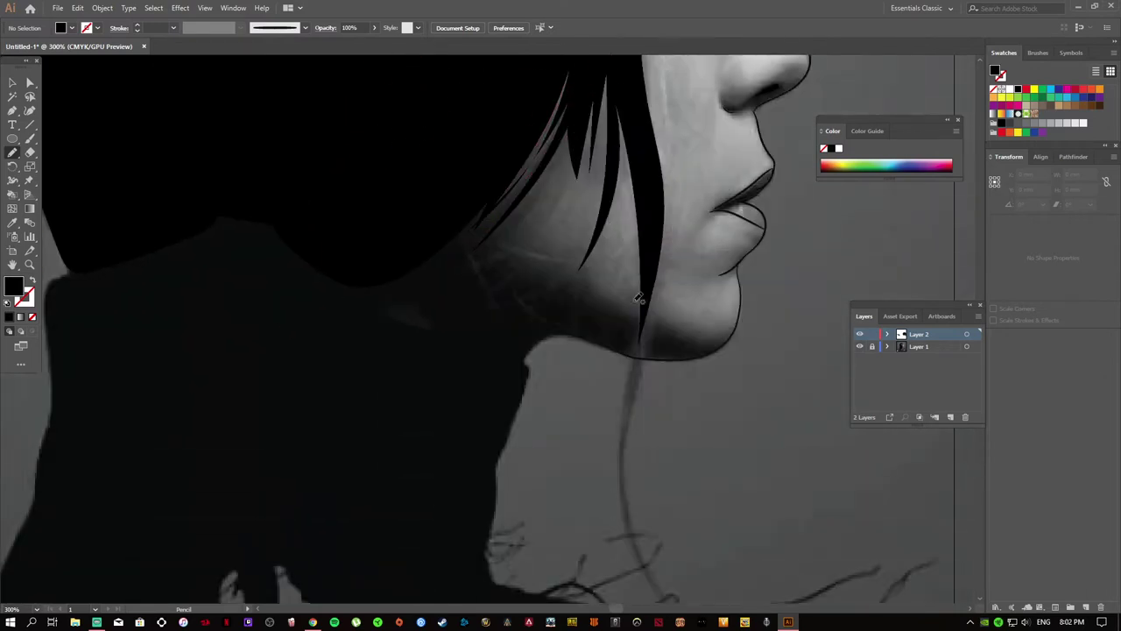
scroll(648, 263, "down", 2)
left_click_drag(655, 175, 639, 331)
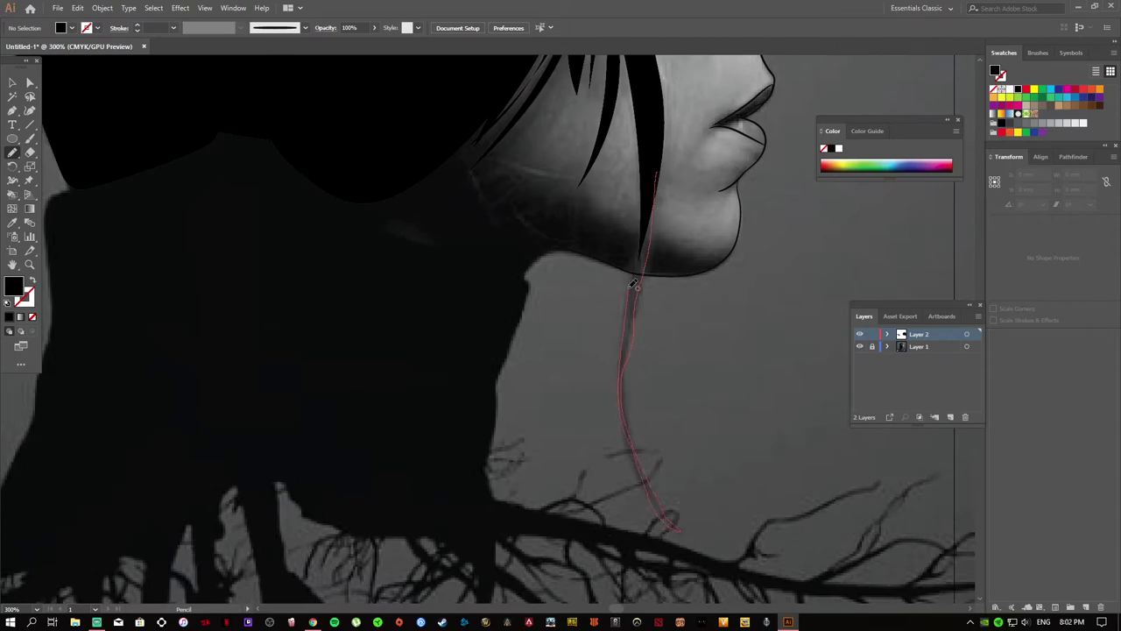
left_click_drag(633, 284, 654, 153)
scroll(648, 254, "up", 3)
scroll(674, 241, "up", 8)
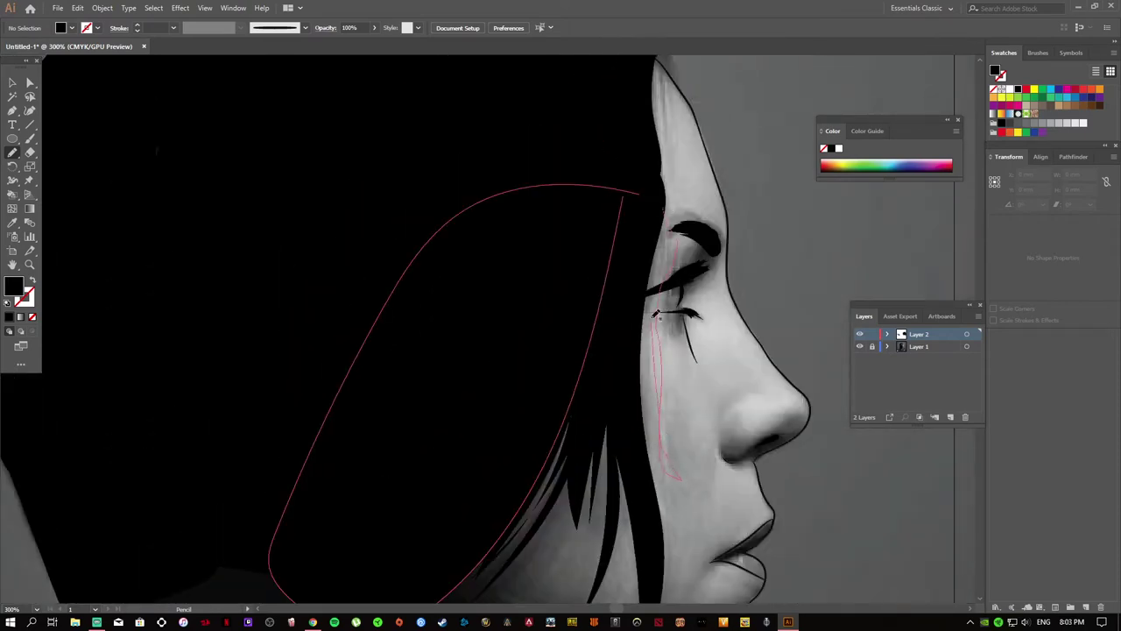
scroll(658, 219, "up", 3)
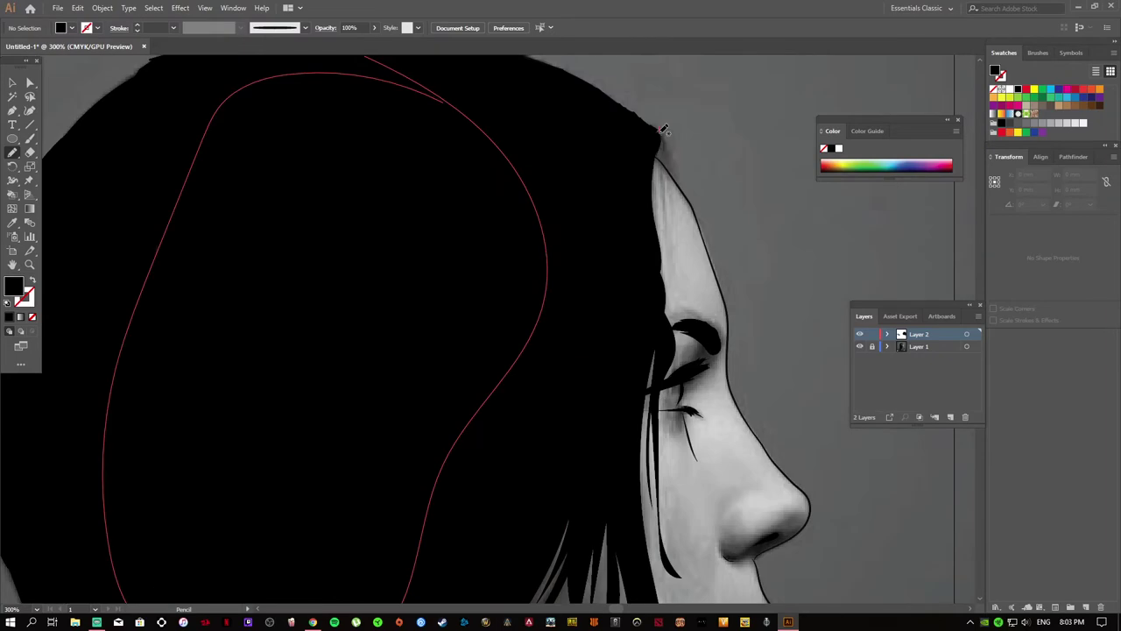
- Check the drawing with the photo hidden, then add a strand falling past the chin
key("ctrl+minus")
key("ctrl+minus")
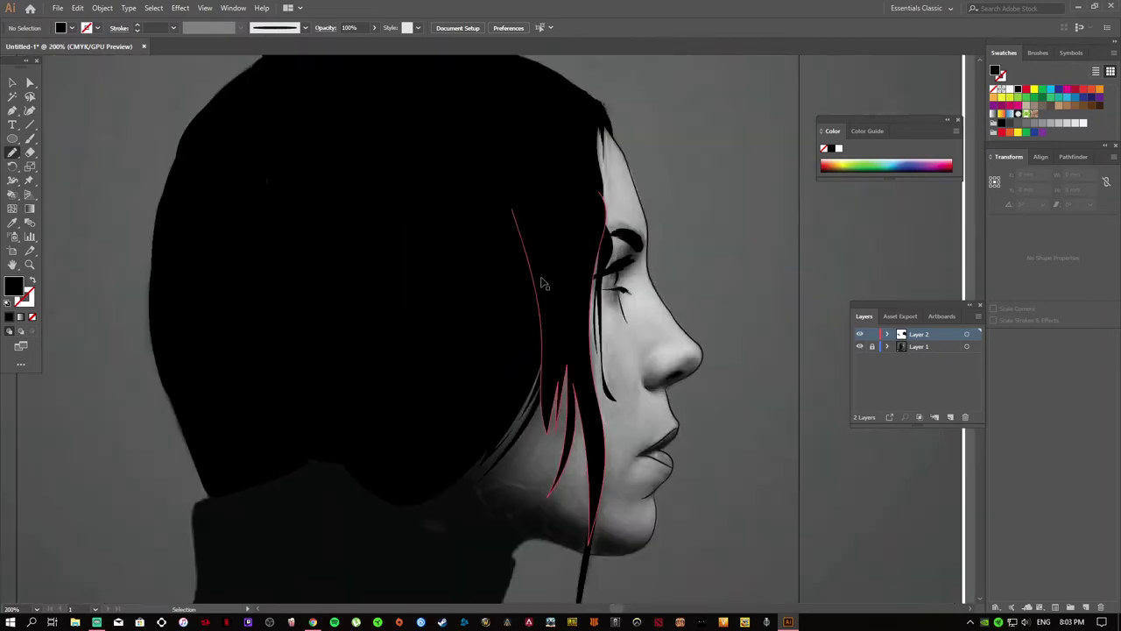
key("ctrl+minus")
left_click(859, 346)
left_click(860, 346)
key("ctrl+plus")
key("ctrl+plus")
key("ctrl+plus")
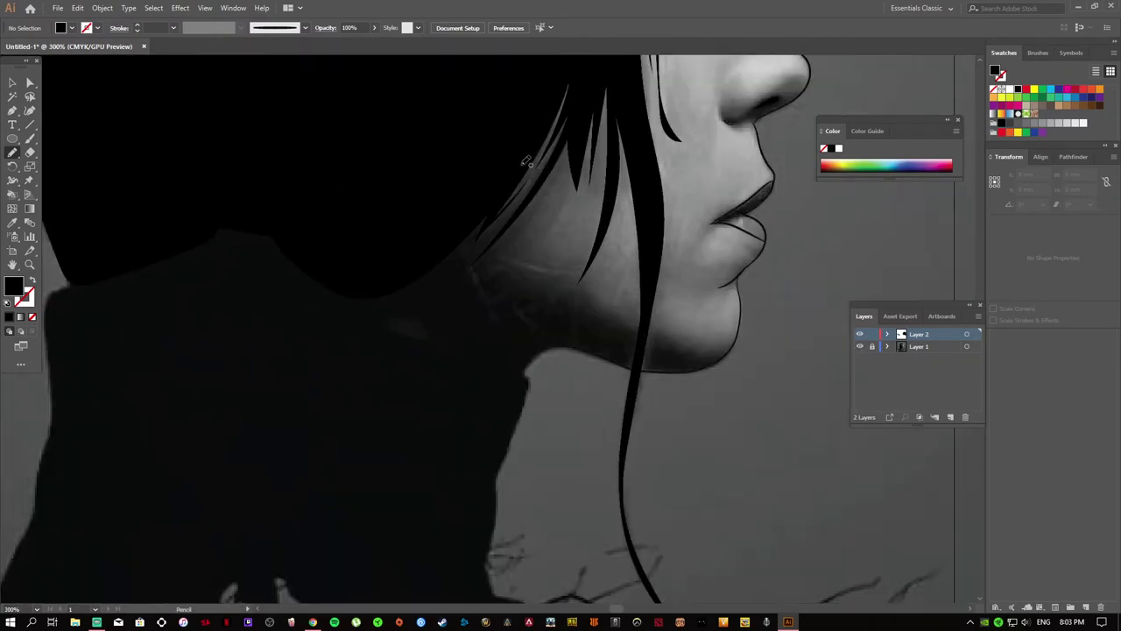
scroll(451, 246, "down", 1)
mouse_move(462, 187)
left_mouse_down()
mouse_move(496, 283)
mouse_move(482, 337)
left_mouse_up()
scroll(383, 180, "up", 3)
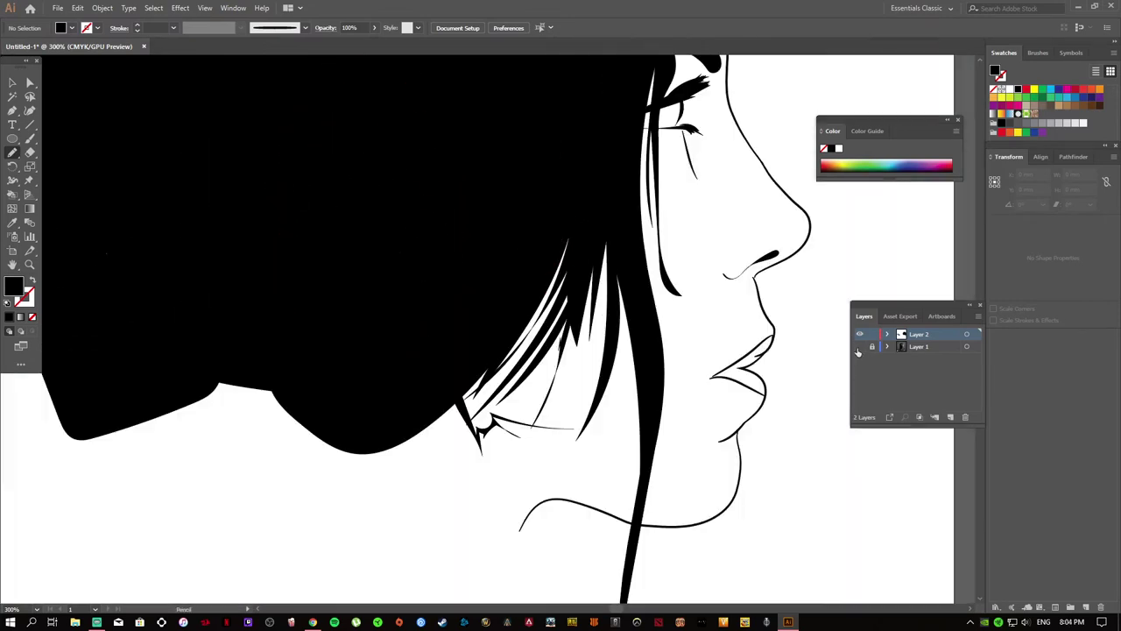
- Draw a closed, solid black turtleneck collar shape across the shoulders below the neck
scroll(528, 336, "up", 1)
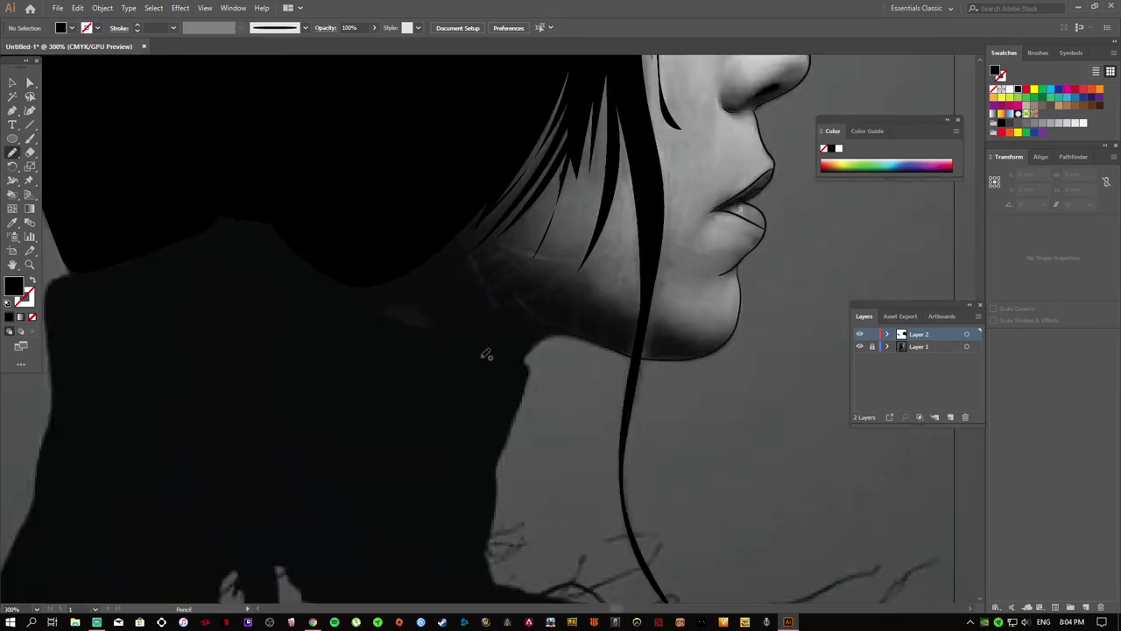
left_click_drag(409, 322, 54, 277)
left_click_drag(35, 512, 470, 561)
left_click_drag(530, 361, 468, 338)
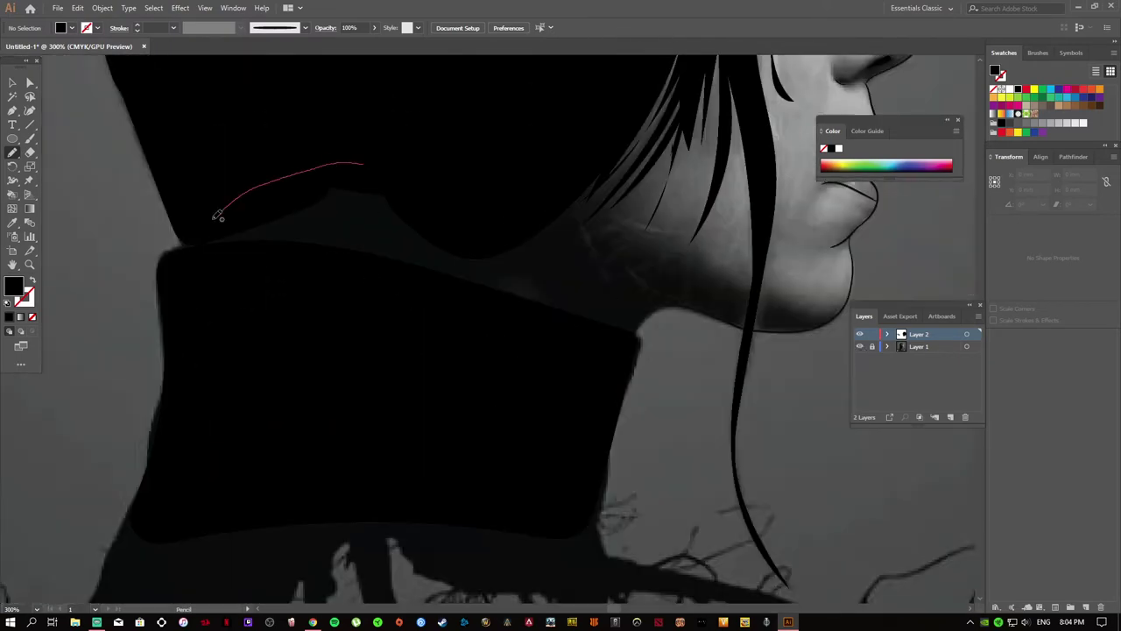
- Trace the neck line from the shoulder up to under the chin
left_click_drag(218, 216, 614, 331)
scroll(511, 163, "right", 5)
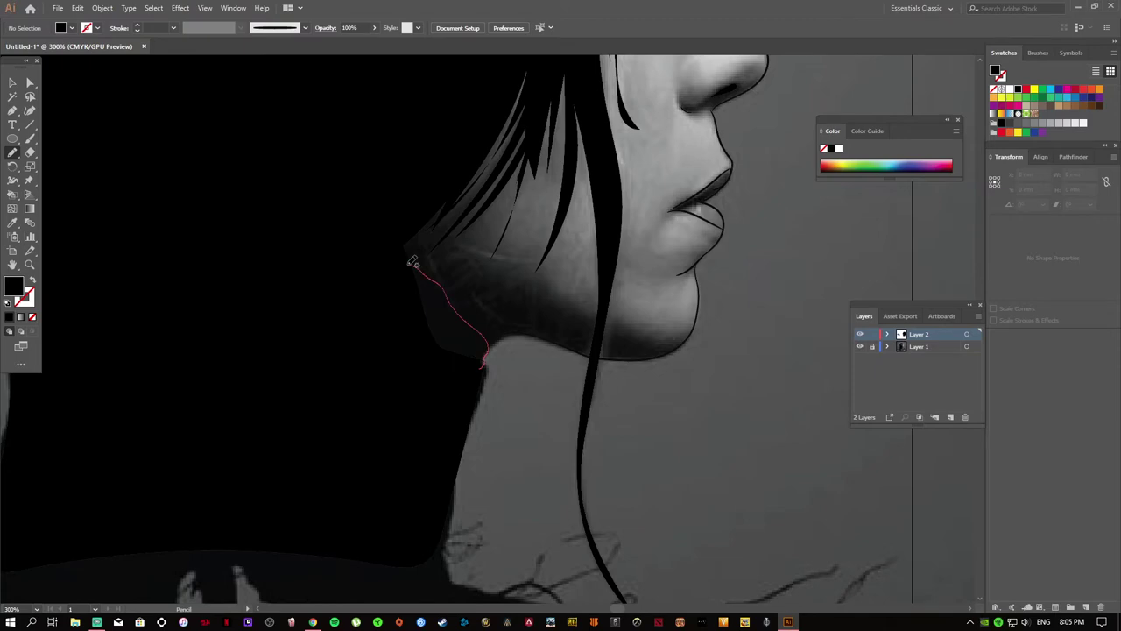
left_click_drag(413, 262, 417, 263)
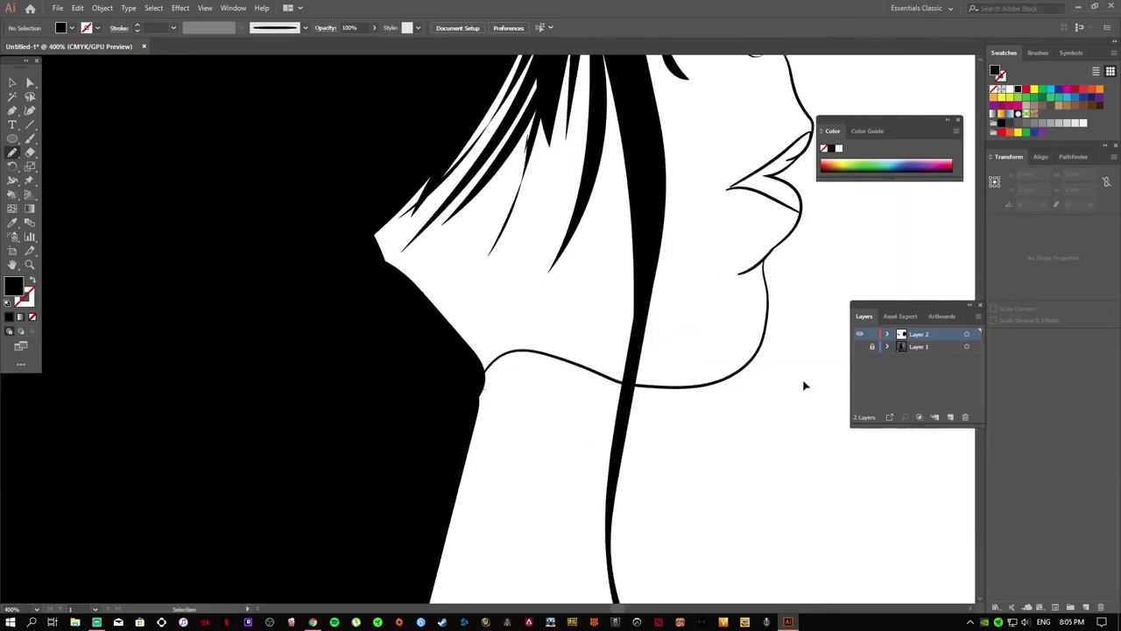
- Set the Paintbrush to 0.1 pt and brush fine accent lines along the upper and lower lips
scroll(769, 342, "up", 6)
scroll(769, 343, "up", 3)
key("b")
left_click(173, 27)
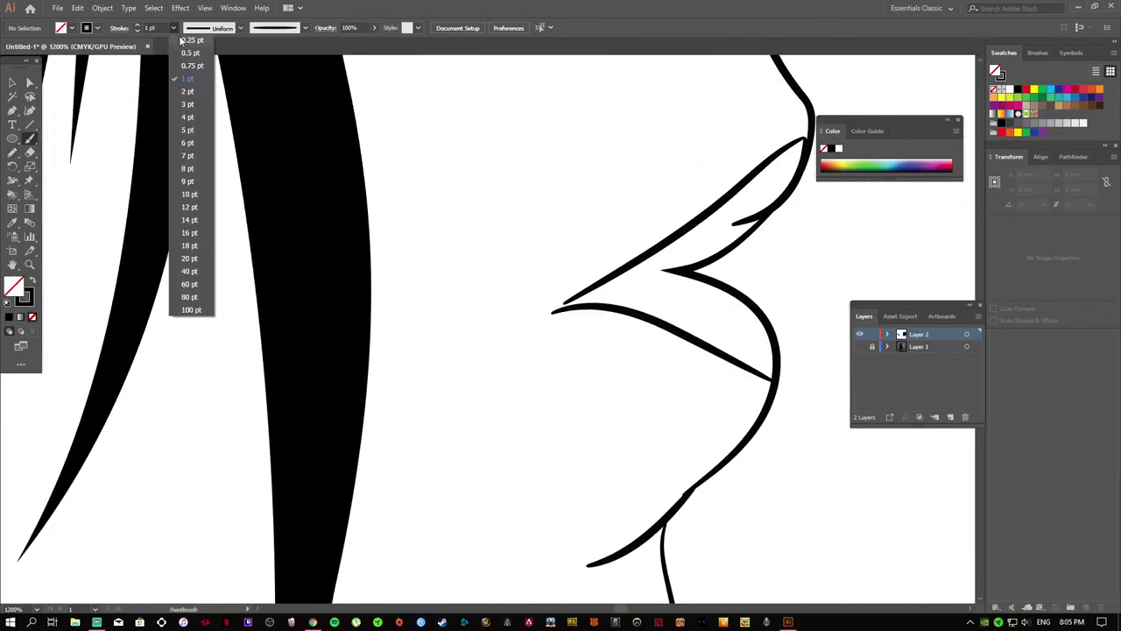
left_click_drag(804, 138, 566, 300)
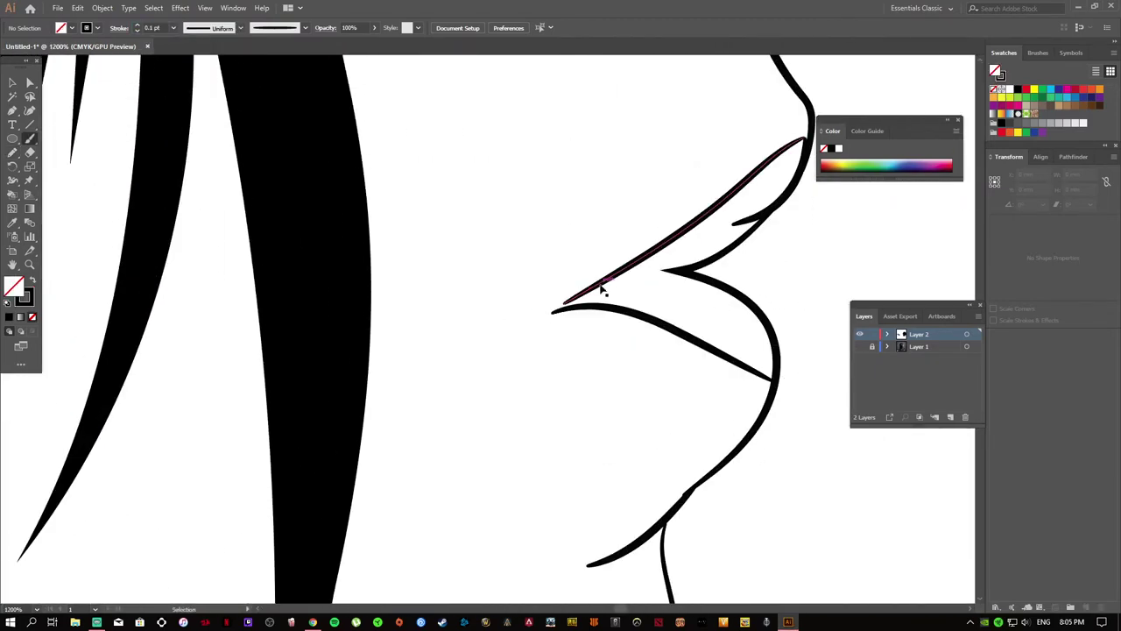
scroll(554, 309, "up", 3)
scroll(554, 308, "right", 3)
scroll(704, 315, "up", 1)
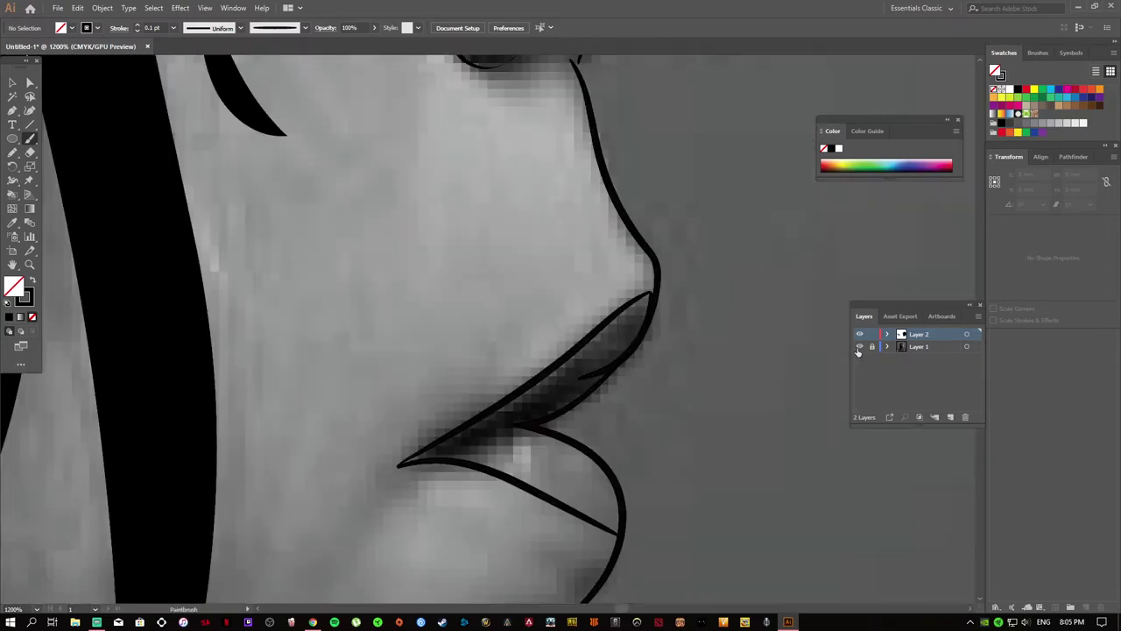
scroll(733, 350, "down", 3)
scroll(732, 348, "down", 2)
scroll(473, 351, "up", 5)
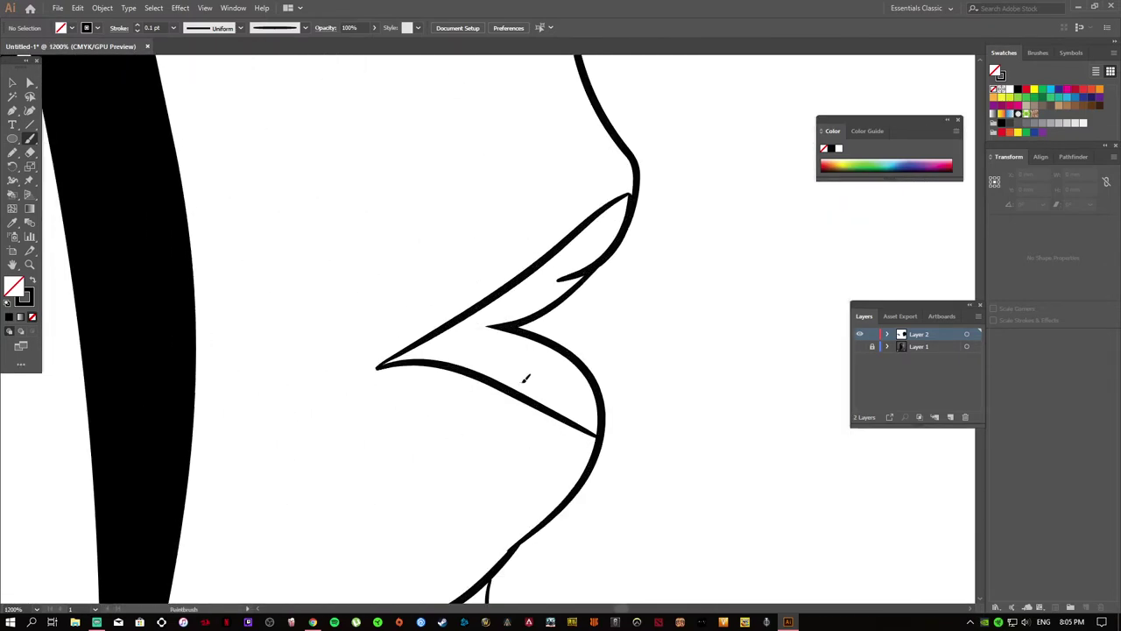
left_click_drag(517, 386, 593, 433)
key("ctrl+minus")
key("ctrl+minus")
key("ctrl+minus")
key("ctrl+minus")
key("ctrl+minus")
key("ctrl+minus")
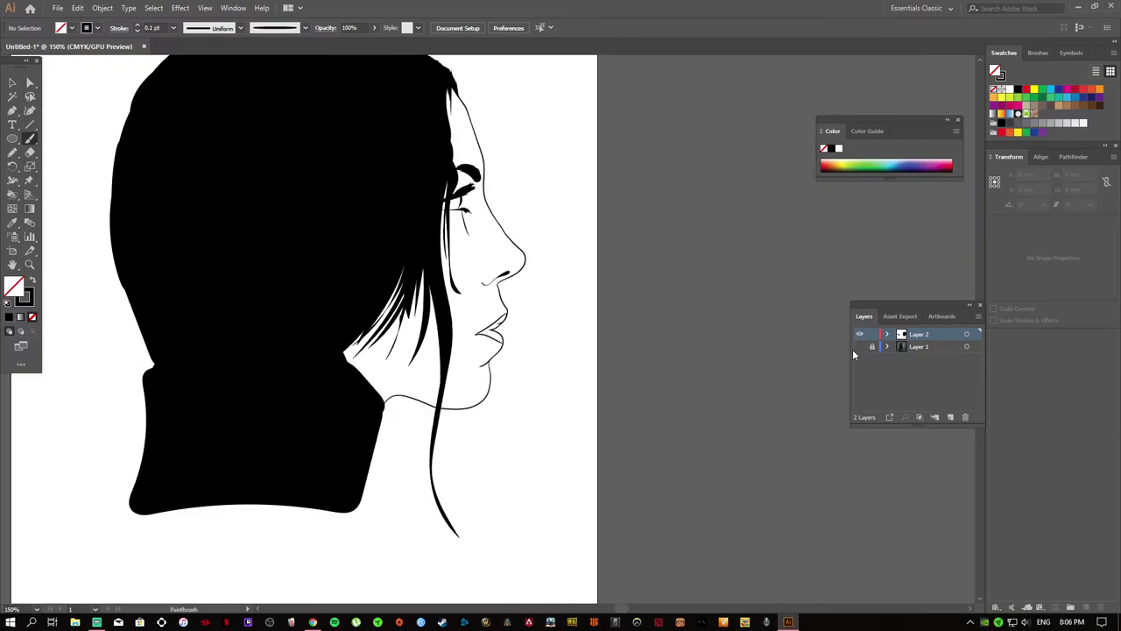
- Draw a curved Pencil crease around the nostril beside the nose
left_click(860, 347)
key("ctrl+plus")
key("ctrl+plus")
key("ctrl+plus")
key("n")
left_click_drag(404, 353, 412, 285)
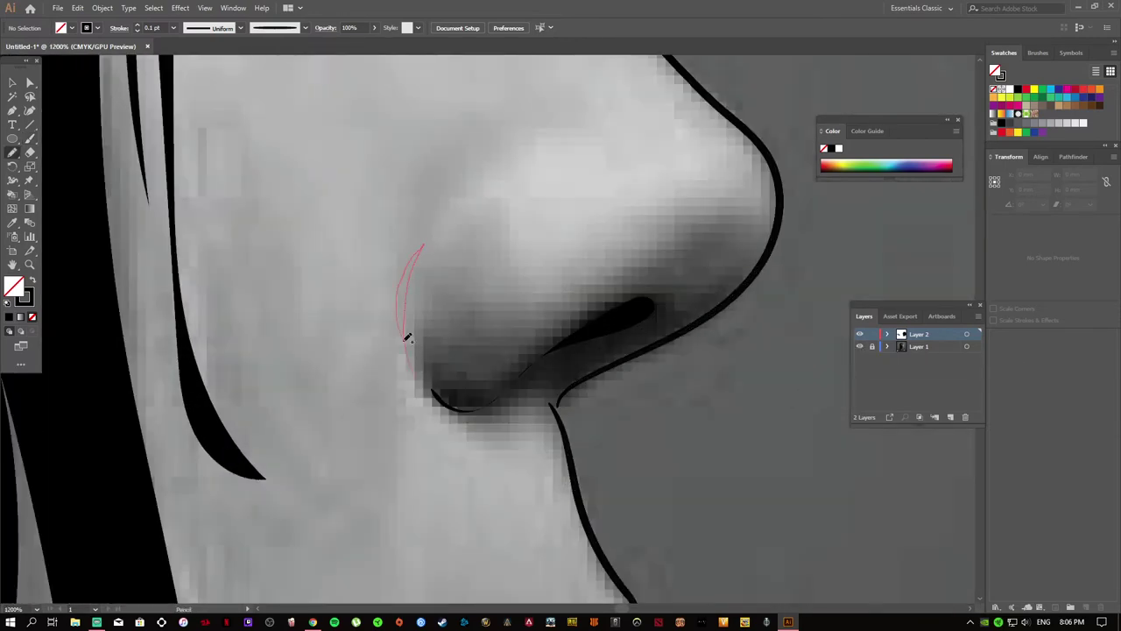
left_click_drag(406, 337, 423, 396)
key("v")
- Hide the reference photo to check the crease, then redraw the nostril line
key("ctrl+minus")
key("ctrl+minus")
key("ctrl+minus")
left_click(859, 347)
left_click(710, 366)
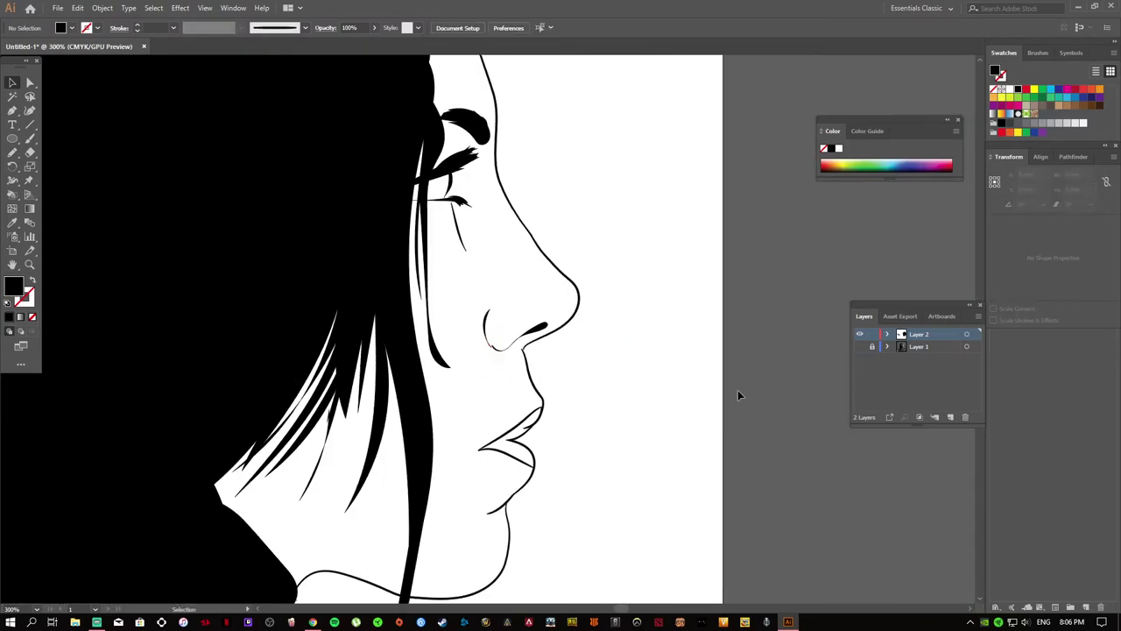
left_click(859, 346)
key("ctrl+plus")
key("ctrl+plus")
key("ctrl+plus")
key("n")
key("ctrl+minus")
key("ctrl+minus")
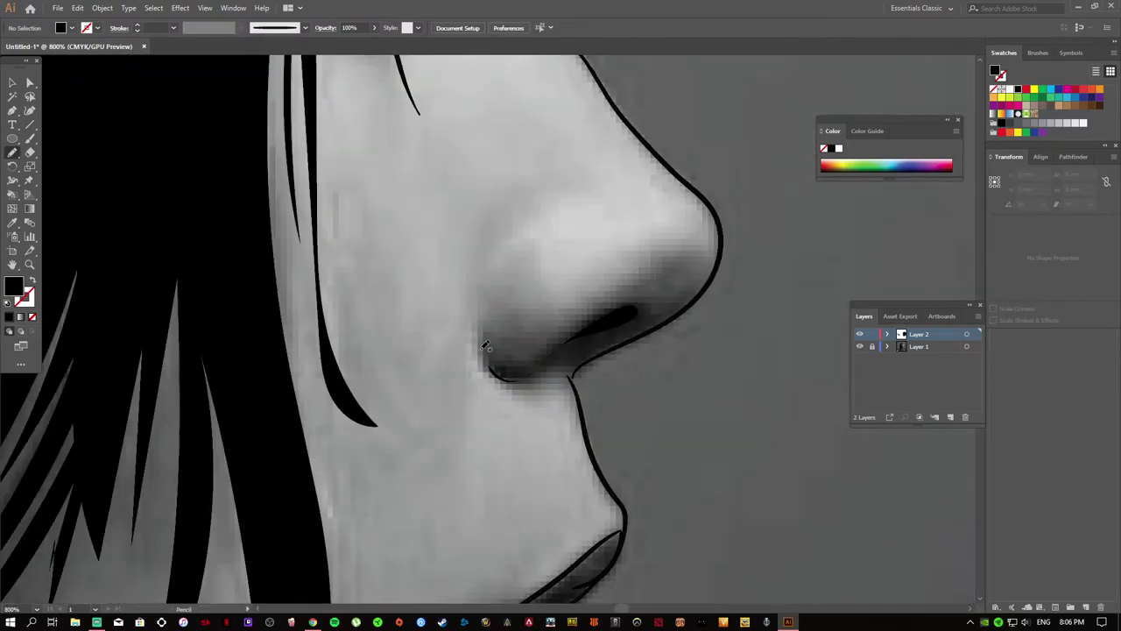
left_click_drag(489, 362, 490, 368)
key("v")
- Compare the nose line with and without the reference, and view the original album cover photo
key("ctrl+minus")
key("ctrl+minus")
key("ctrl+minus")
left_click(859, 347)
key("ctrl+plus")
key("ctrl+plus")
key("ctrl+plus")
left_click(859, 347)
key("b")
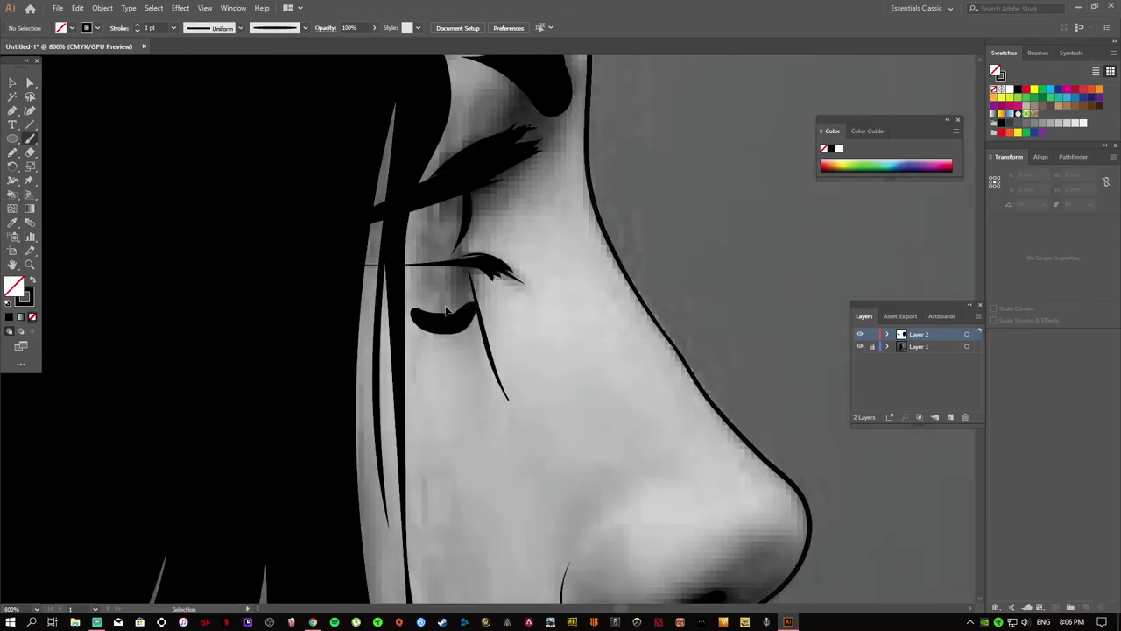
left_click(859, 347)
left_click(681, 622)
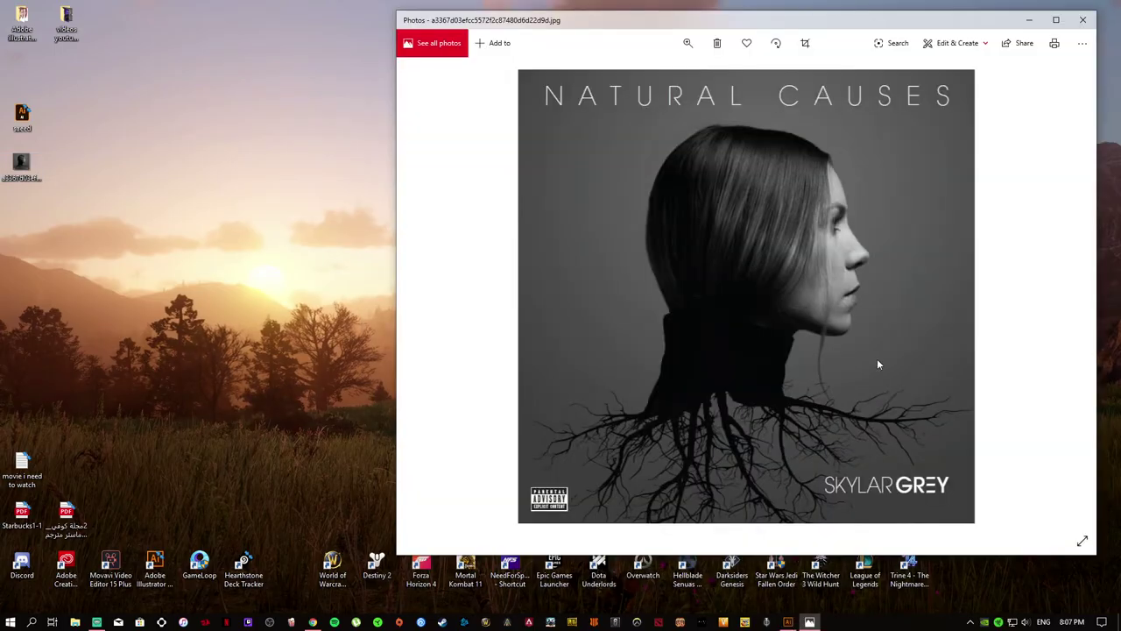
key("alt+Tab")
scroll(767, 379, "down", 5)
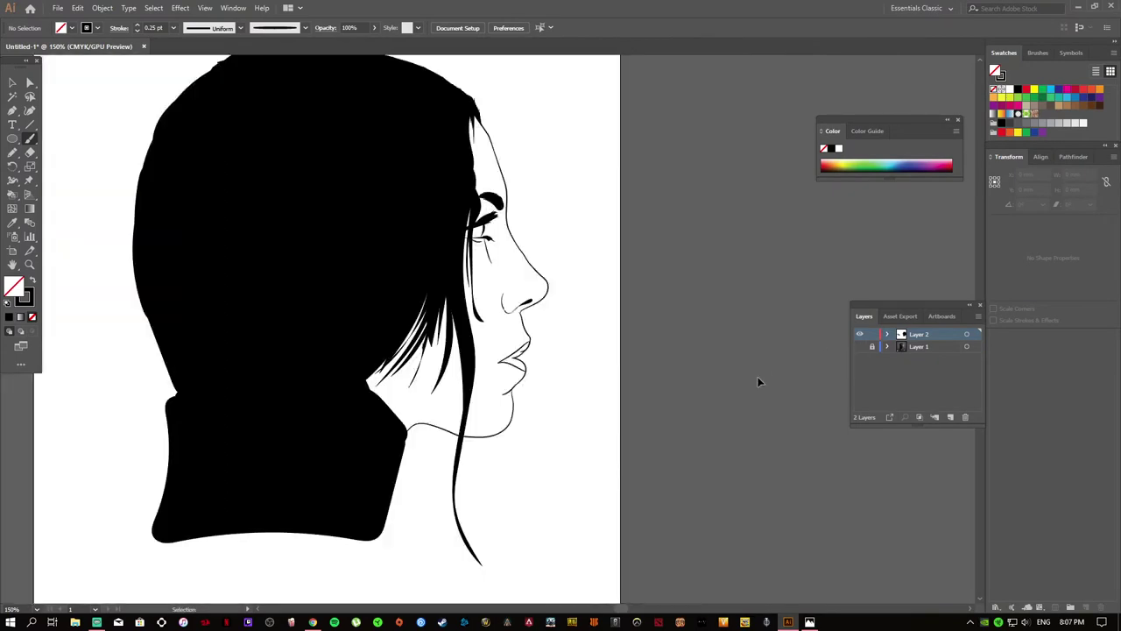
- Show the reference photo and sketch a black root shape below the collar
scroll(759, 380, "down", 2)
left_click(859, 347)
left_click(859, 347)
left_click(859, 347)
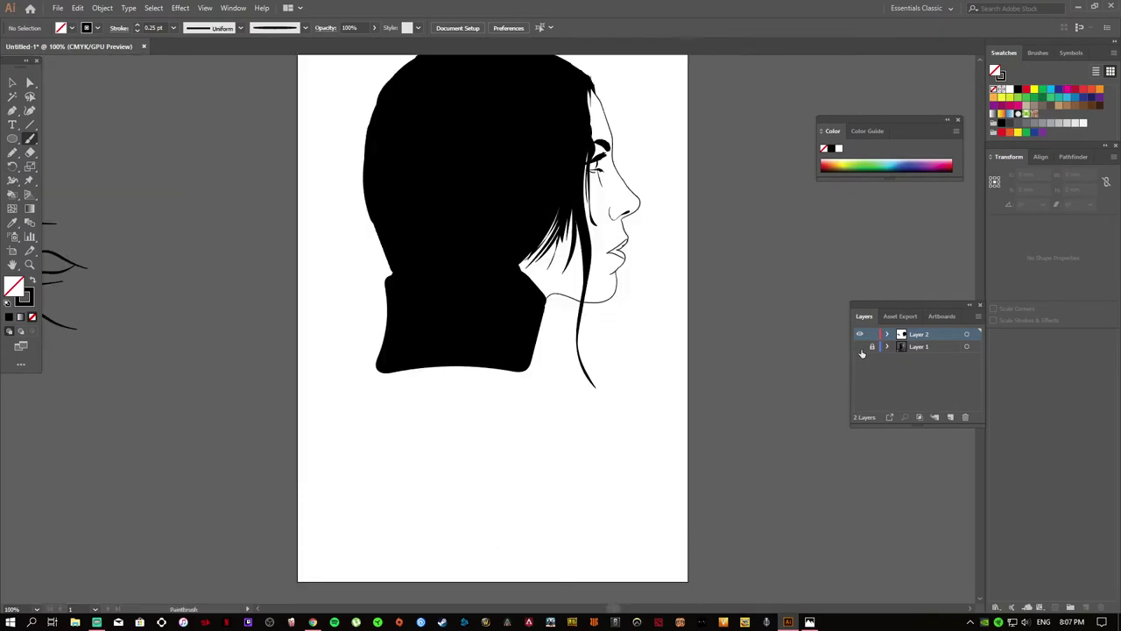
left_click(859, 347)
scroll(477, 468, "up", 2)
key("n")
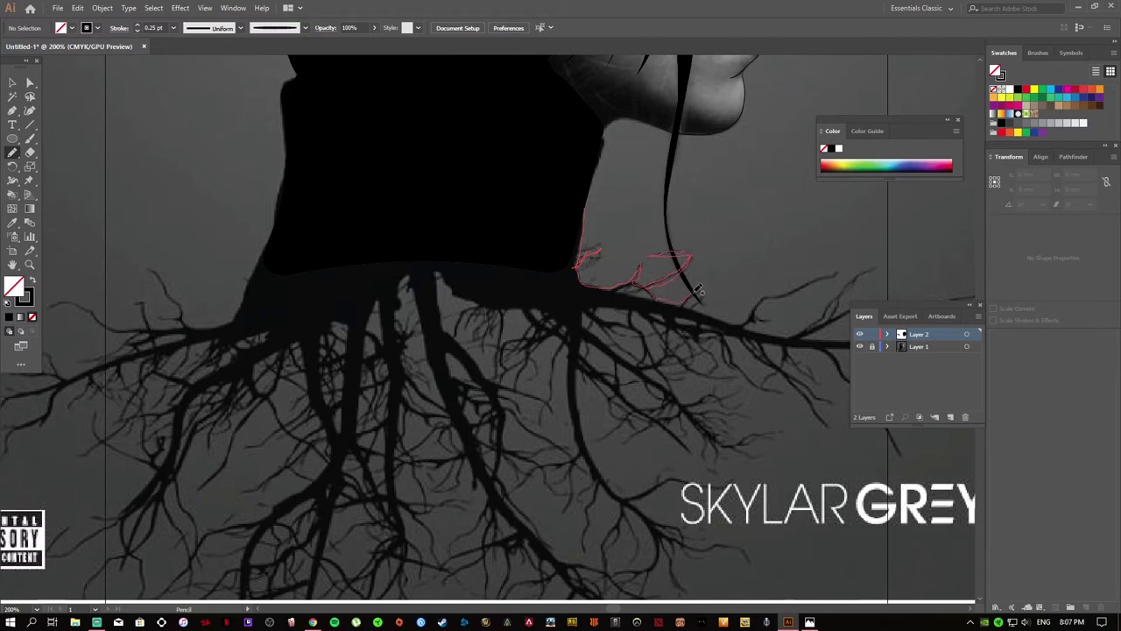
left_click_drag(568, 203, 569, 204)
- Delete the rough root attempt, trace the roots again, and fit the artboard in view
key("v")
scroll(578, 315, "right", 3)
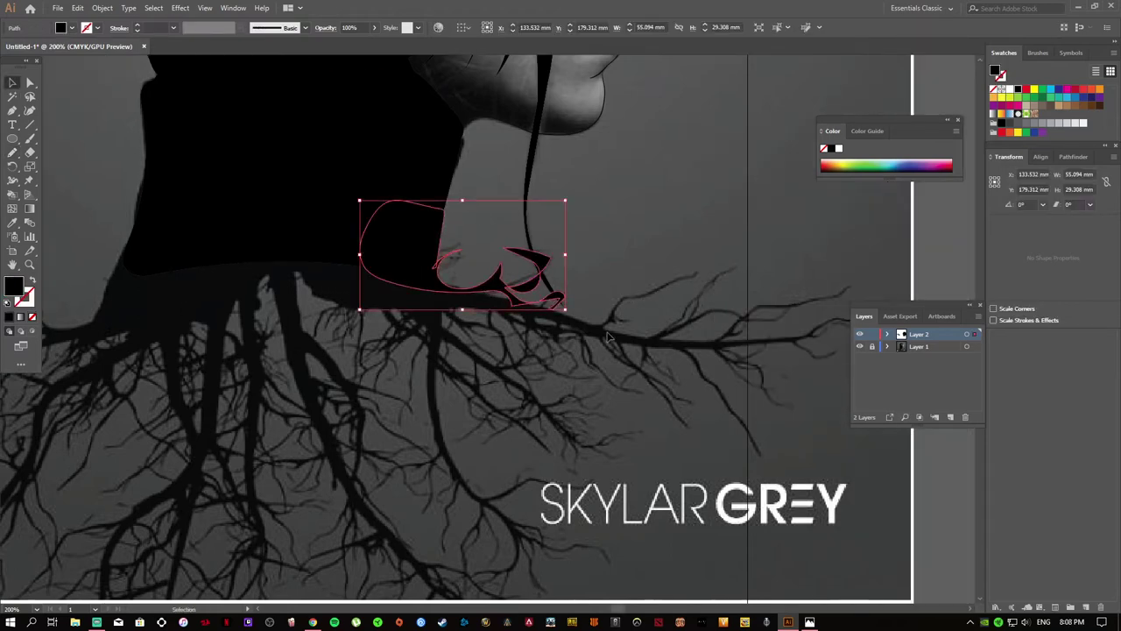
key("Delete")
key("n")
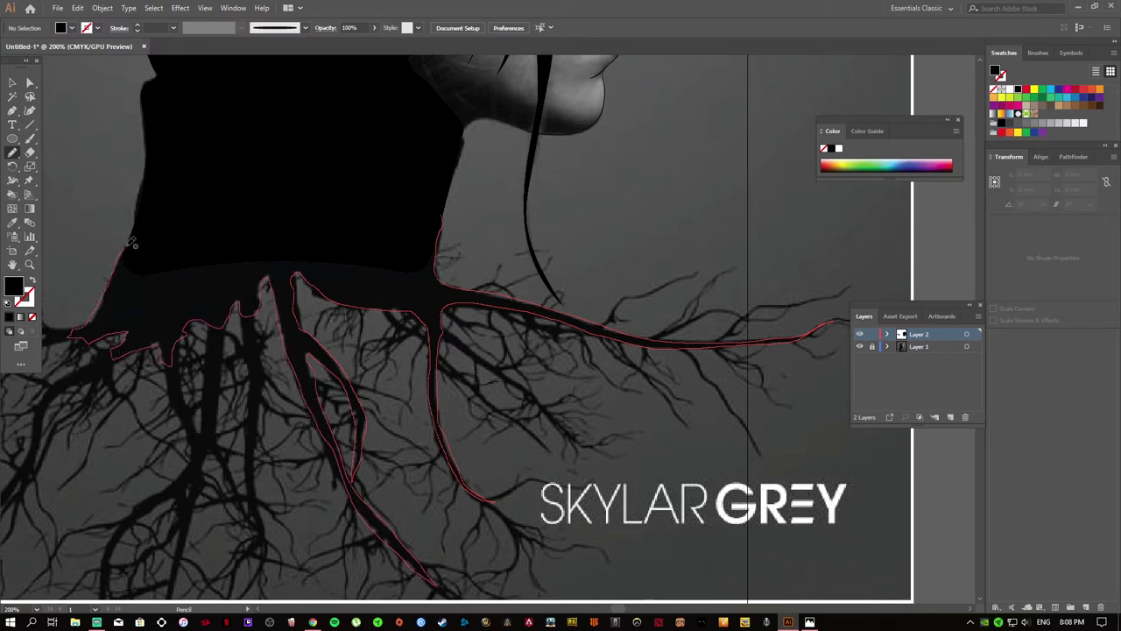
key("ctrl+0")
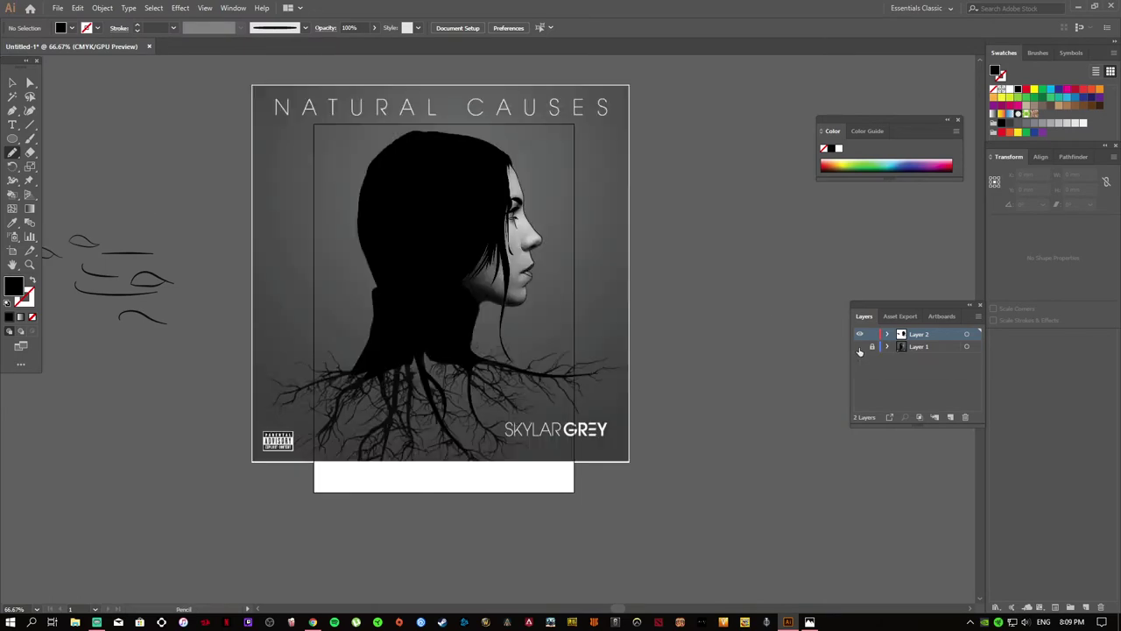
left_click(859, 348)
key("ctrl+1")
- Select all drawn paths and expand their appearance into plain shapes
key("v")
key("ctrl+a")
left_click(103, 8)
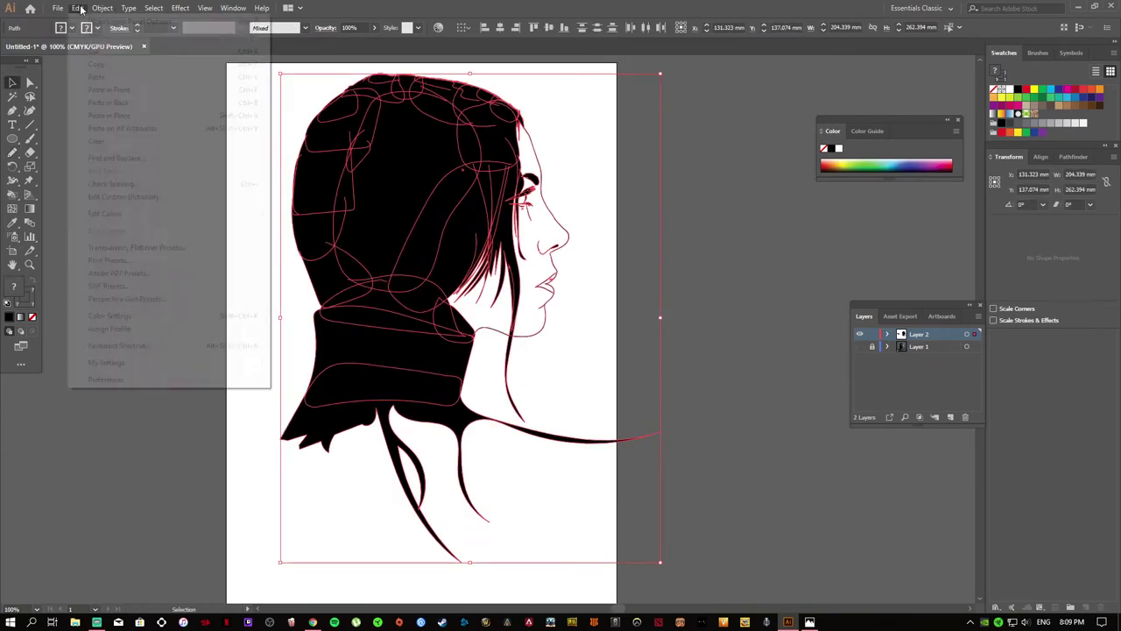
left_click(139, 145)
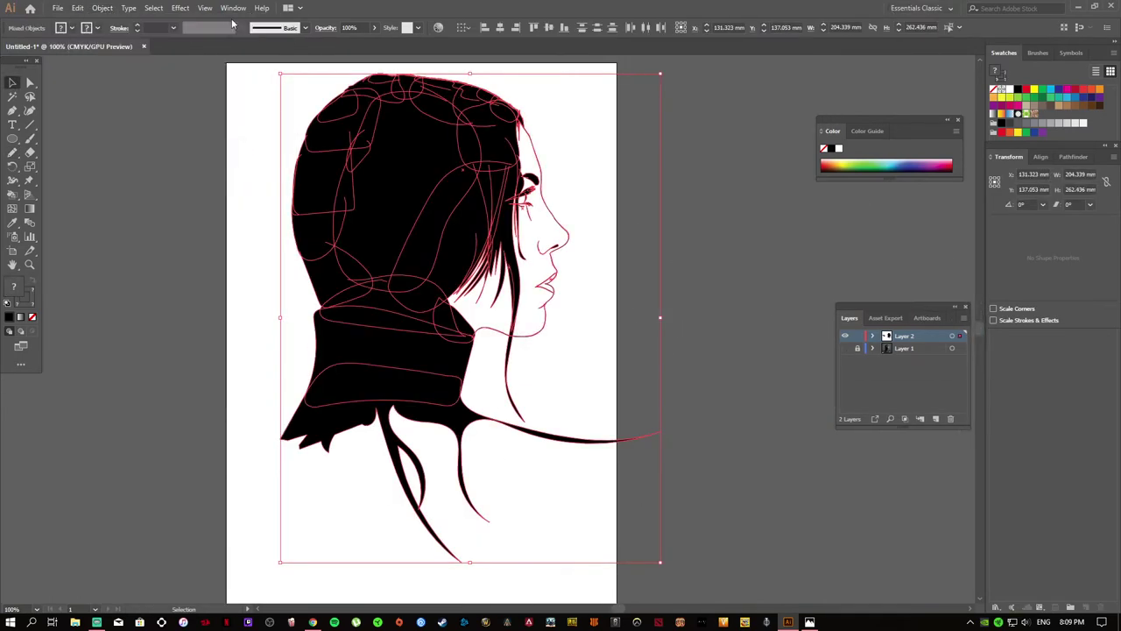
- Switch workspaces and browse the Window menu's panels
left_click(920, 8)
left_click(927, 62)
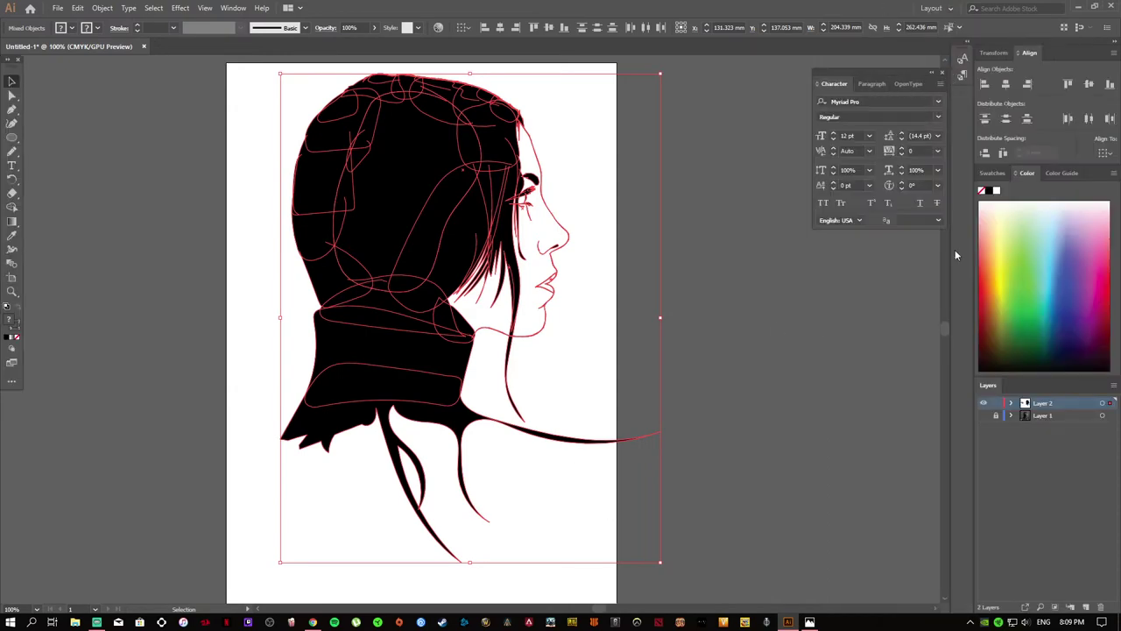
left_click(181, 8)
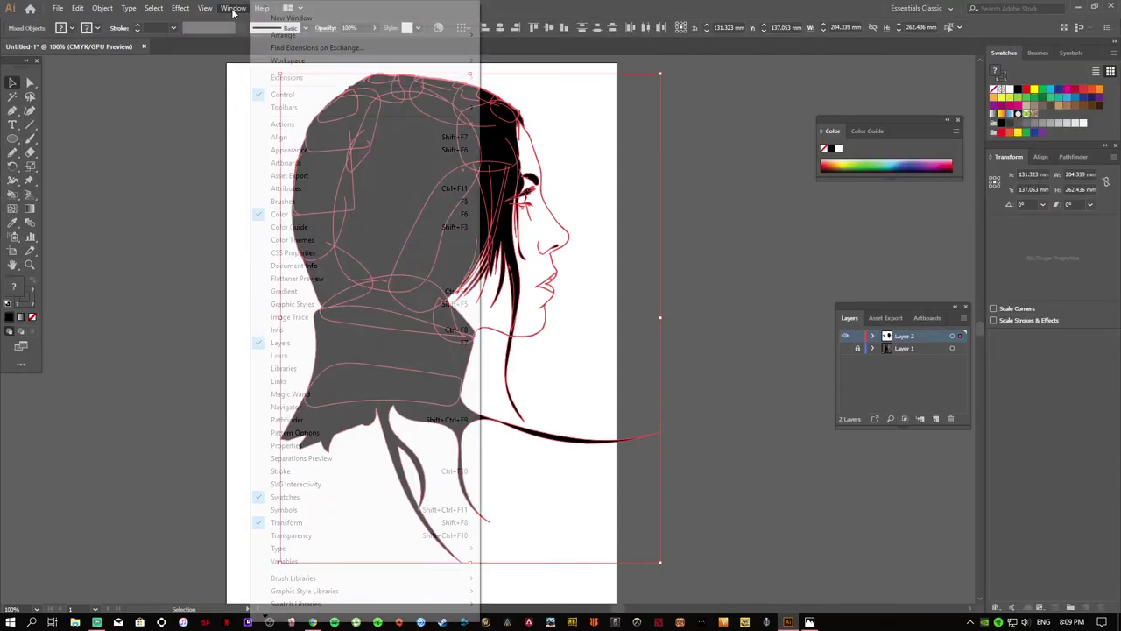
left_click(339, 150)
left_click(233, 8)
left_click(289, 163)
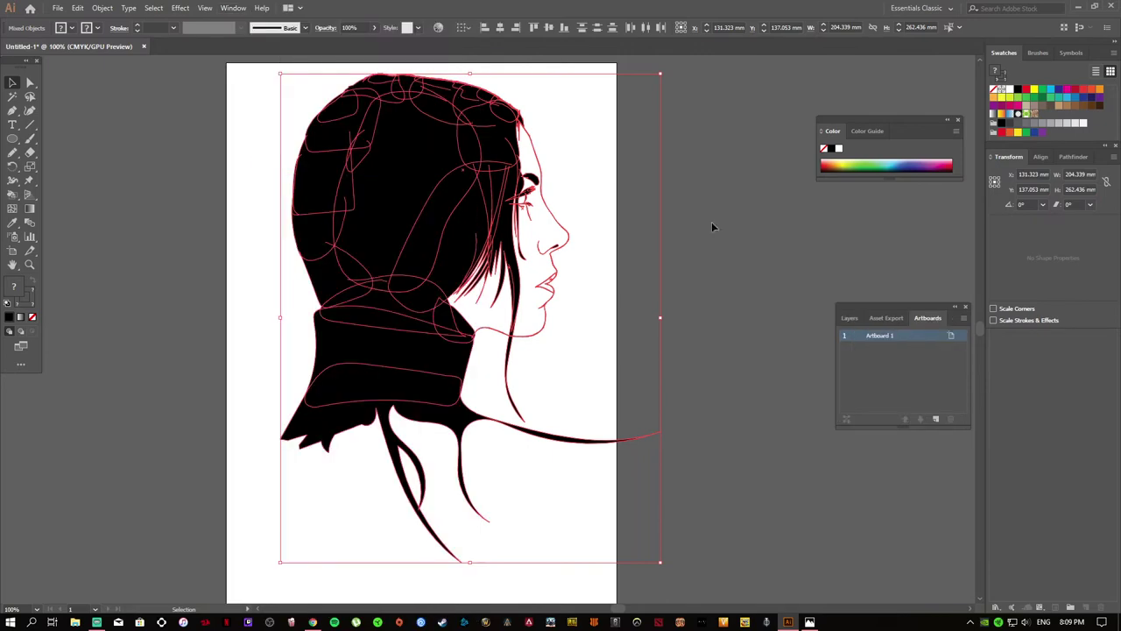
left_click(233, 8)
left_click(383, 241)
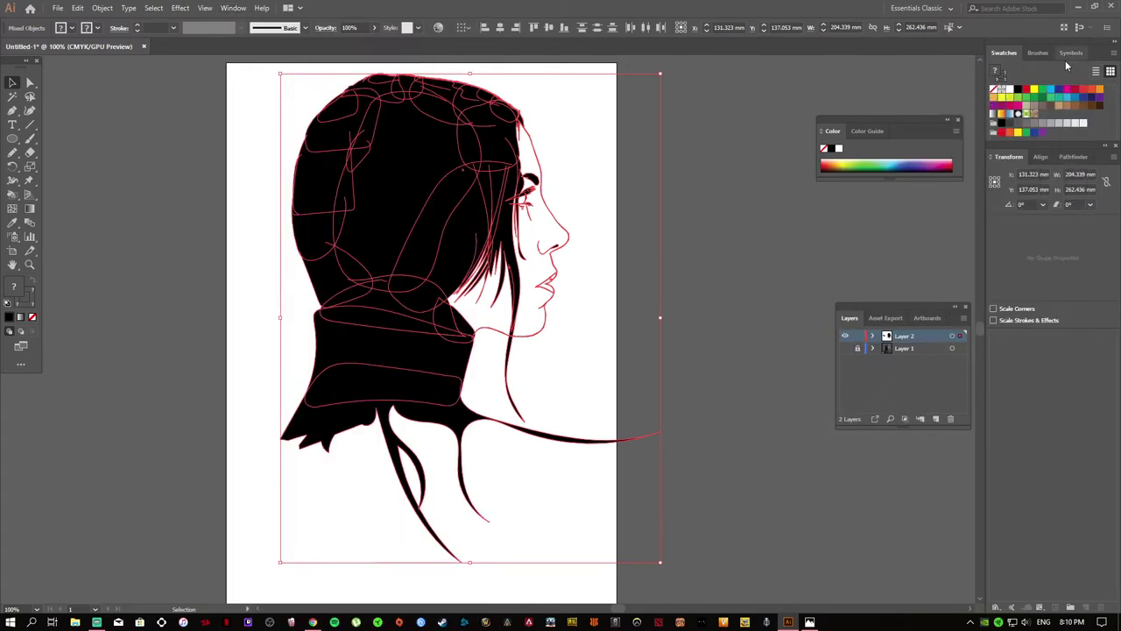
left_click(233, 8)
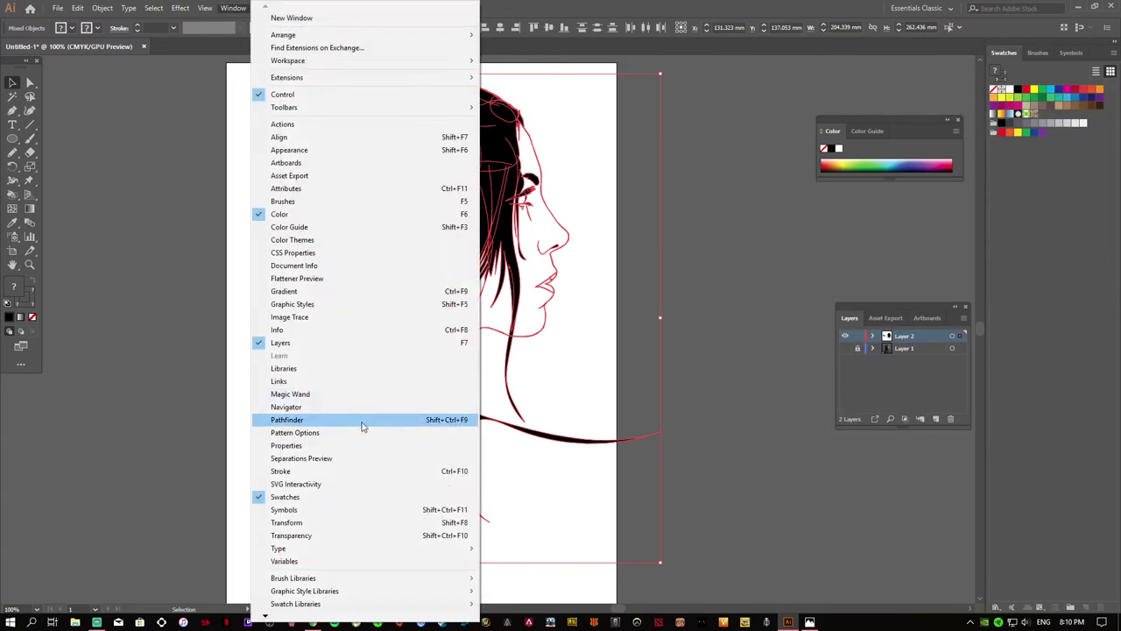
- Dock Pathfinder with Layers, Unite the hair shapes into one silhouette, and deselect
left_click(365, 423)
left_click_drag(892, 185, 893, 223)
left_click(892, 290)
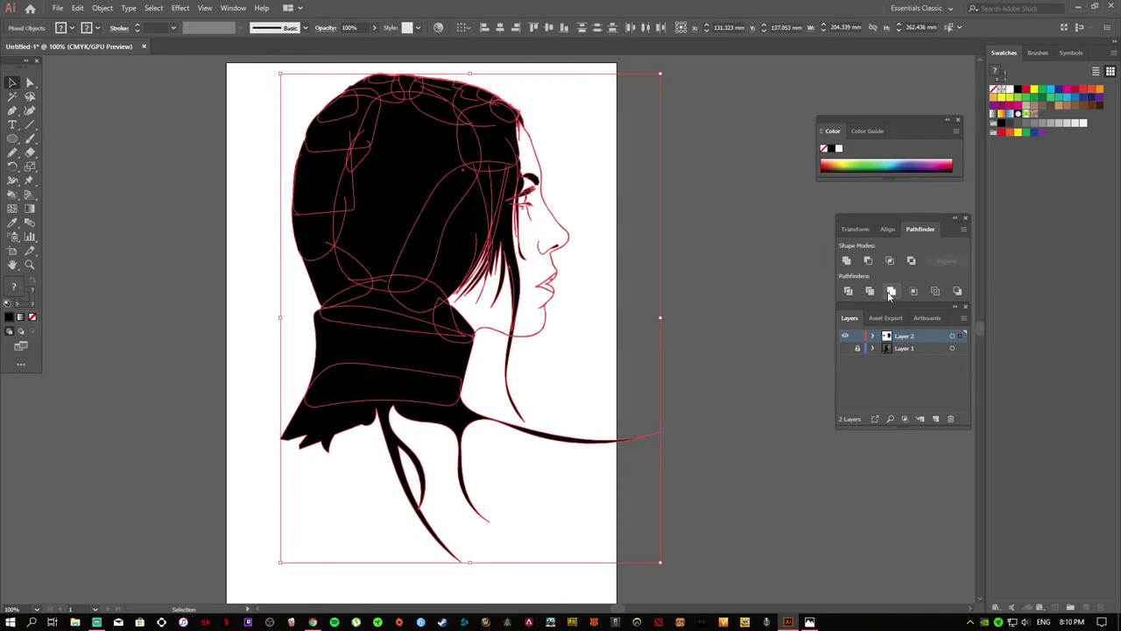
key("ctrl+shift+a")
left_click(12, 138)
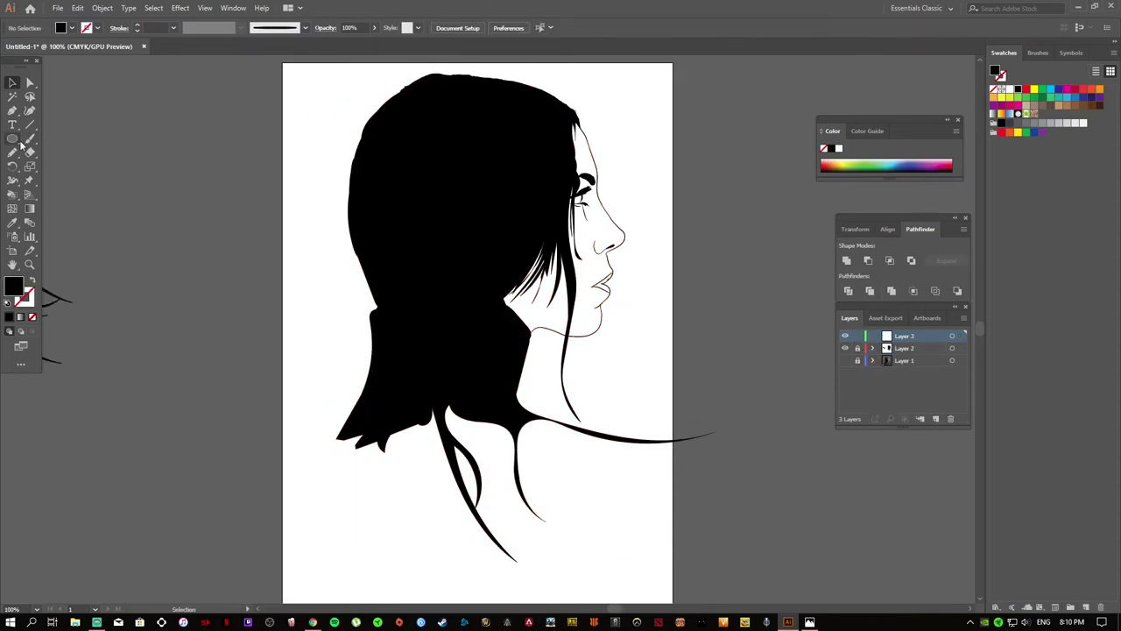
- Draw a light tan rectangle over the portrait
double_click(15, 288)
left_click(803, 401)
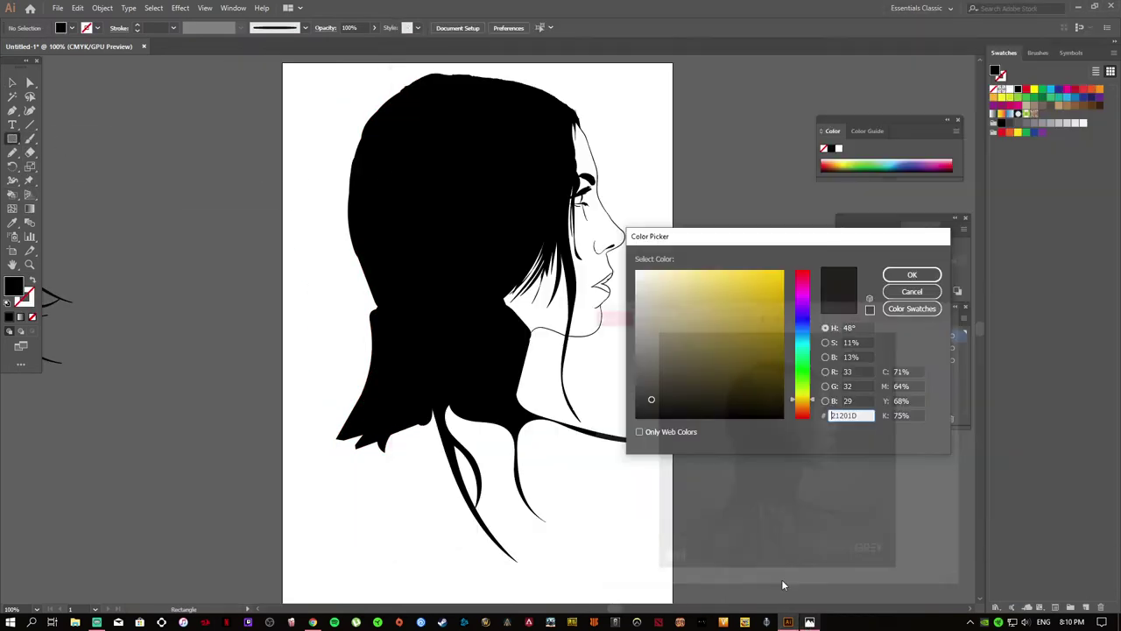
left_click_drag(688, 288, 679, 285)
left_click(930, 280)
left_click_drag(275, 95, 671, 601)
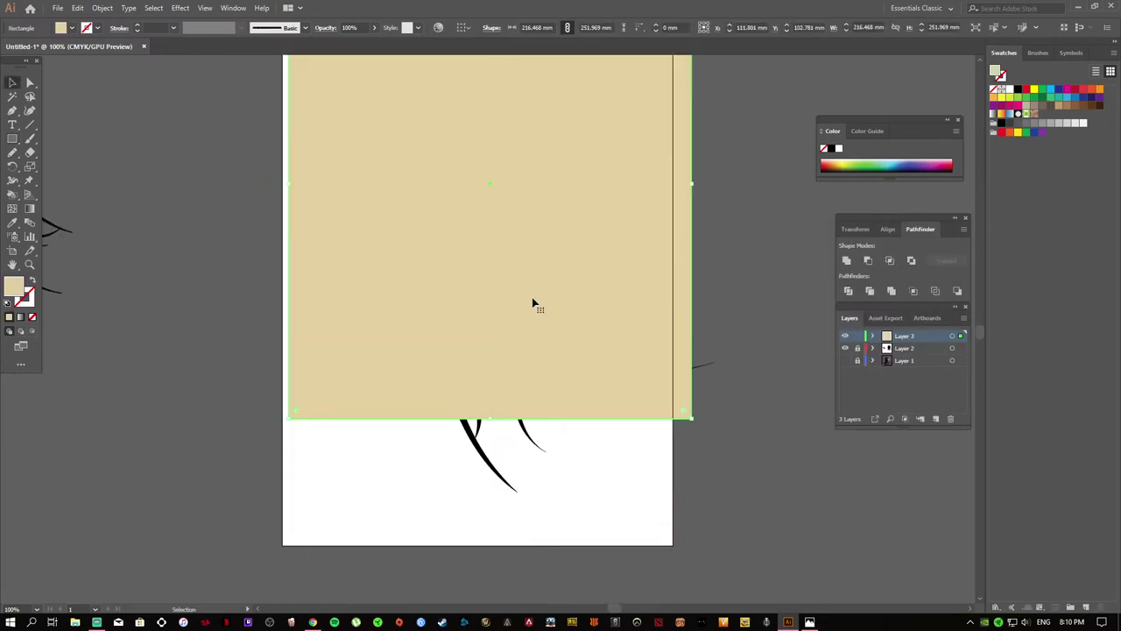
- Change the rectangle fill to D3B08D and resize it to cover the artboard
double_click(14, 288)
left_click(911, 276)
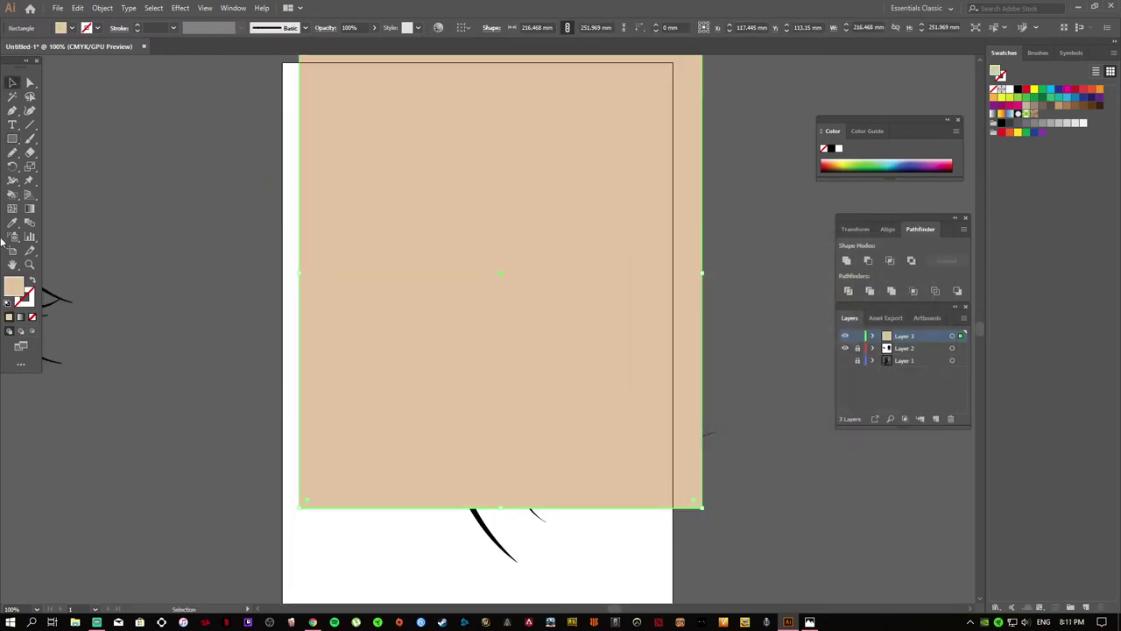
double_click(14, 287)
left_click(673, 294)
key("Return")
left_click_drag(661, 268, 328, 265)
double_click(15, 287)
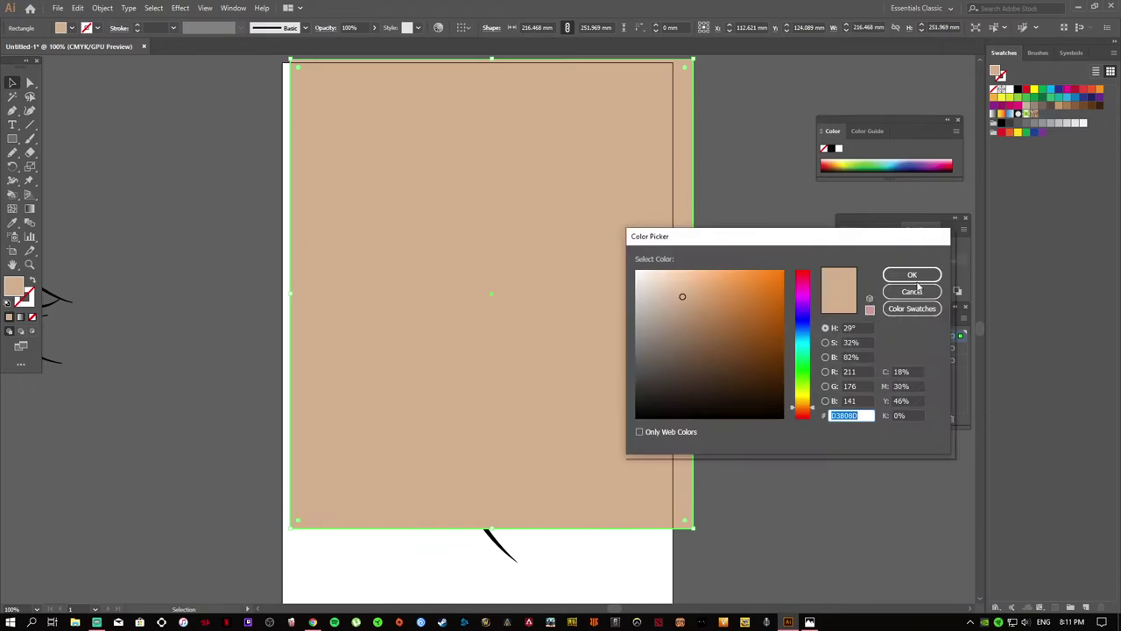
left_click(915, 287)
- Adjust the rectangle's colour balance, shifting cyan, yellow and black with preview on
left_click(77, 8)
left_click(343, 243)
mouse_move(697, 278)
left_mouse_down()
mouse_move(690, 313)
mouse_move(699, 315)
left_mouse_up()
left_click(605, 407)
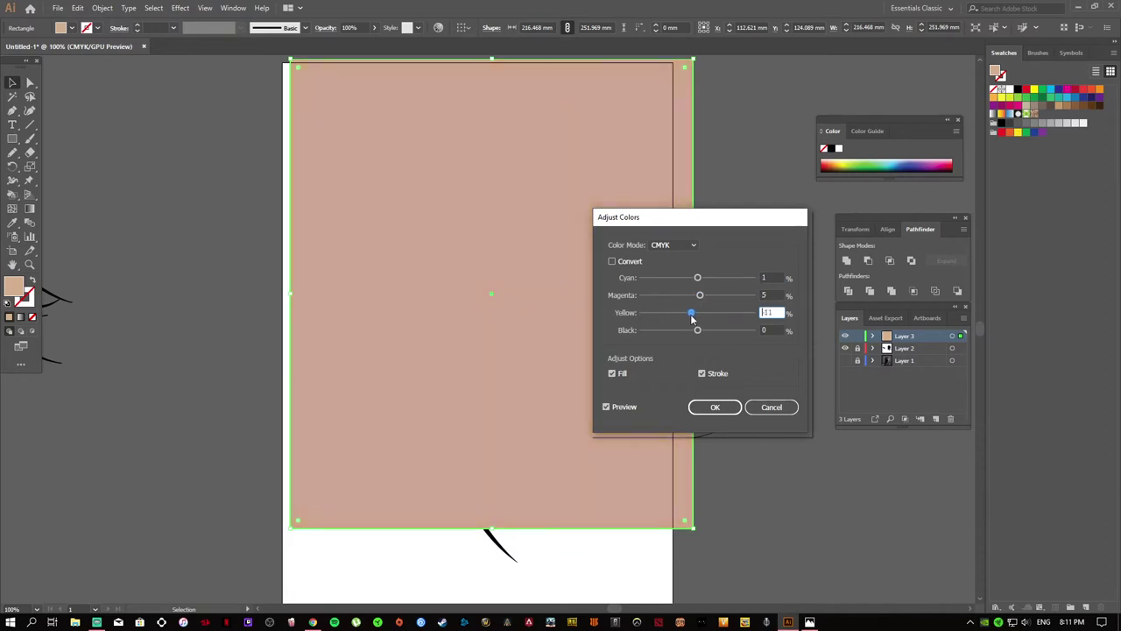
left_click_drag(698, 319, 698, 315)
mouse_move(697, 331)
left_mouse_down()
mouse_move(706, 332)
mouse_move(654, 333)
mouse_move(736, 333)
mouse_move(698, 336)
left_mouse_up()
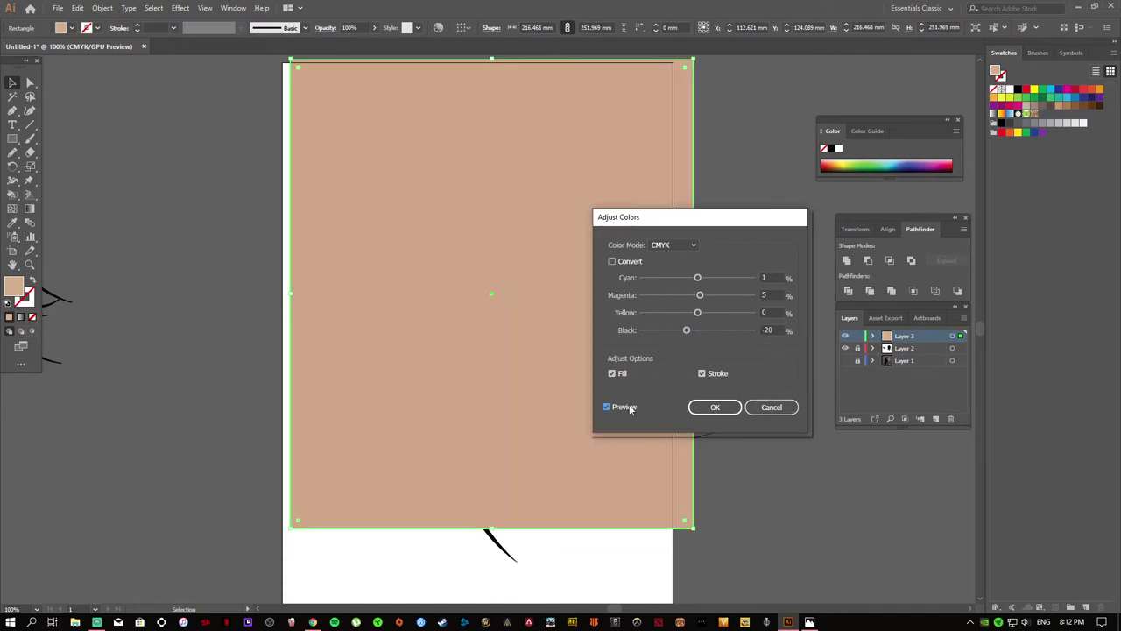
left_click(724, 409)
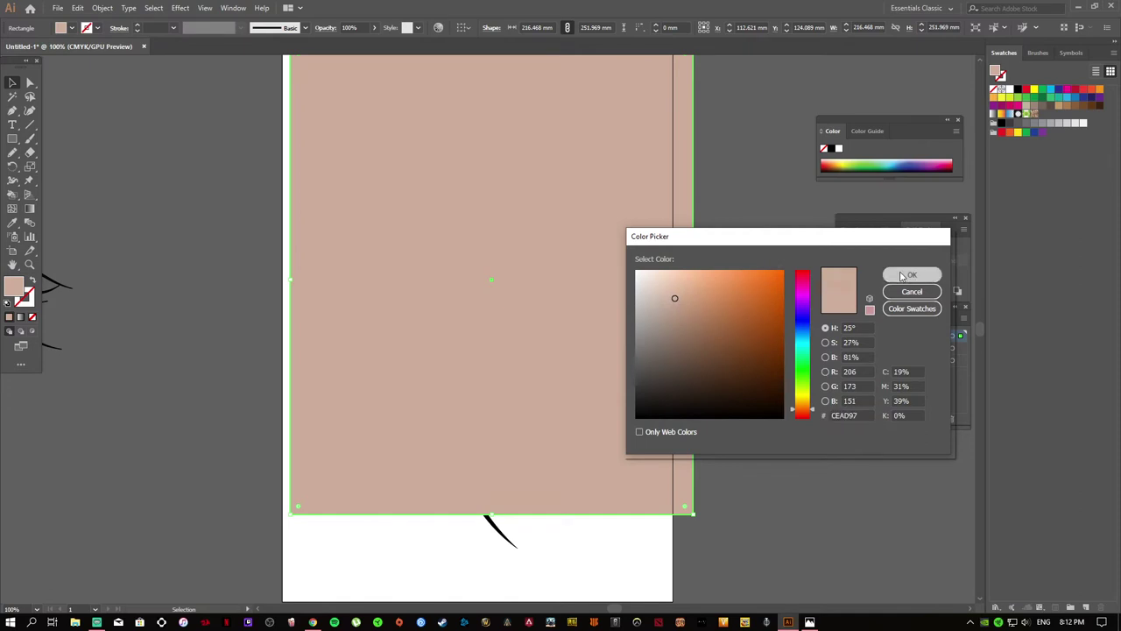
left_click(911, 275)
- Tweak the black amount in Adjust Color Balance and apply the skin colour
left_click(77, 8)
left_click(315, 227)
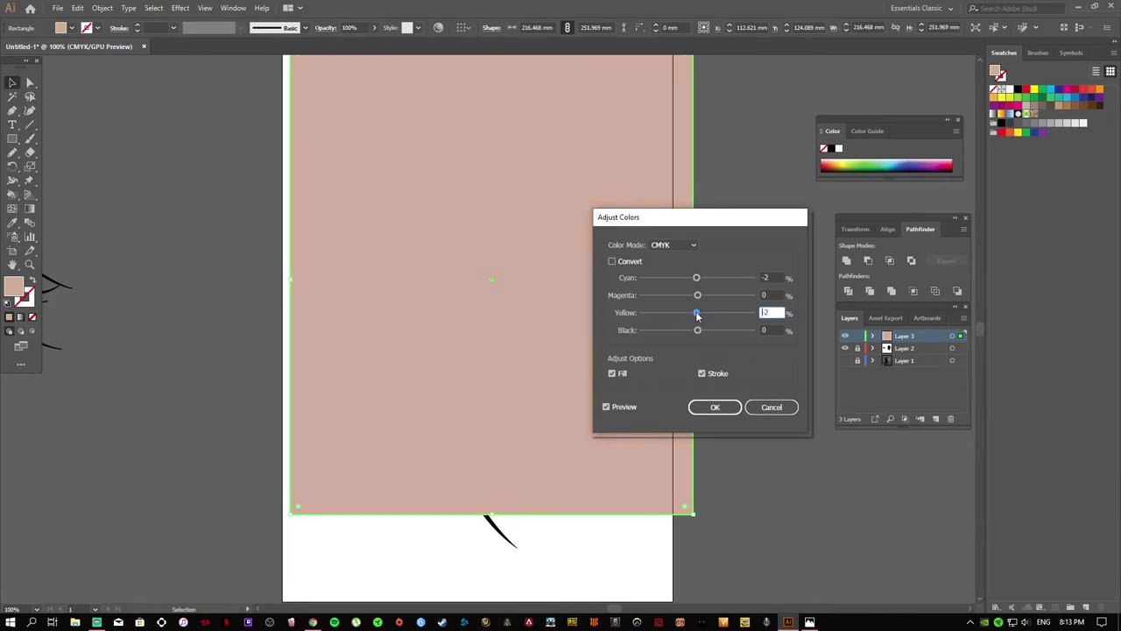
mouse_move(699, 333)
left_mouse_down()
mouse_move(718, 329)
mouse_move(693, 333)
left_mouse_up()
left_click(714, 406)
scroll(702, 395, "up", 1)
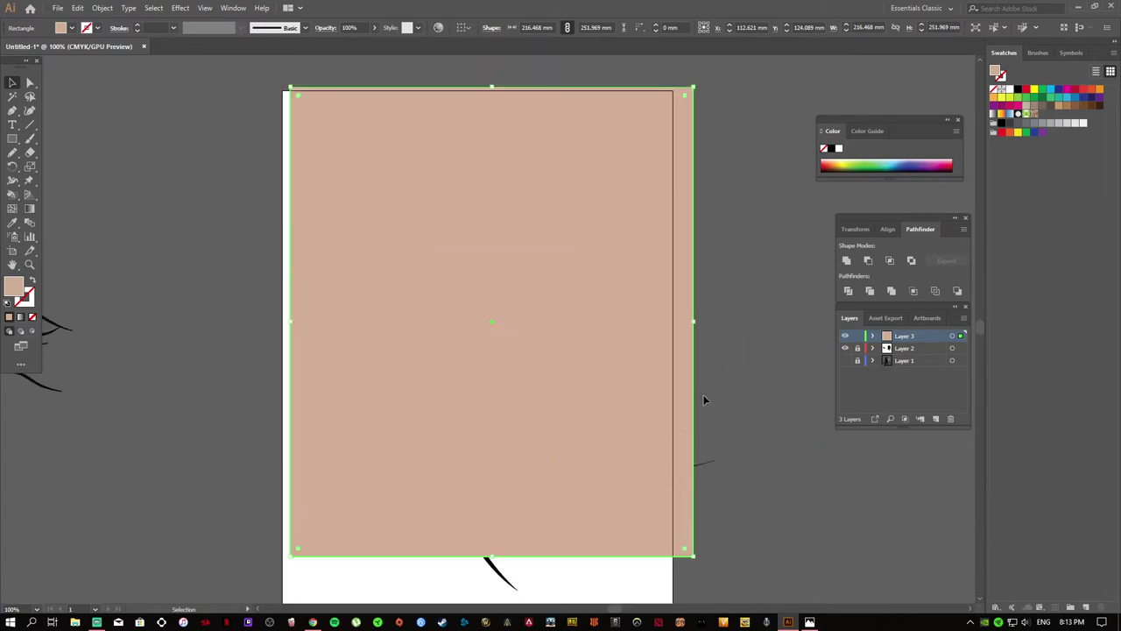
scroll(703, 394, "down", 2)
- Look through the rectangle's stacking options, then delete the beige rectangle
right_click(644, 326)
scroll(758, 394, "down", 3)
scroll(759, 394, "up", 3)
right_click(561, 214)
left_click(683, 83)
right_click(456, 343)
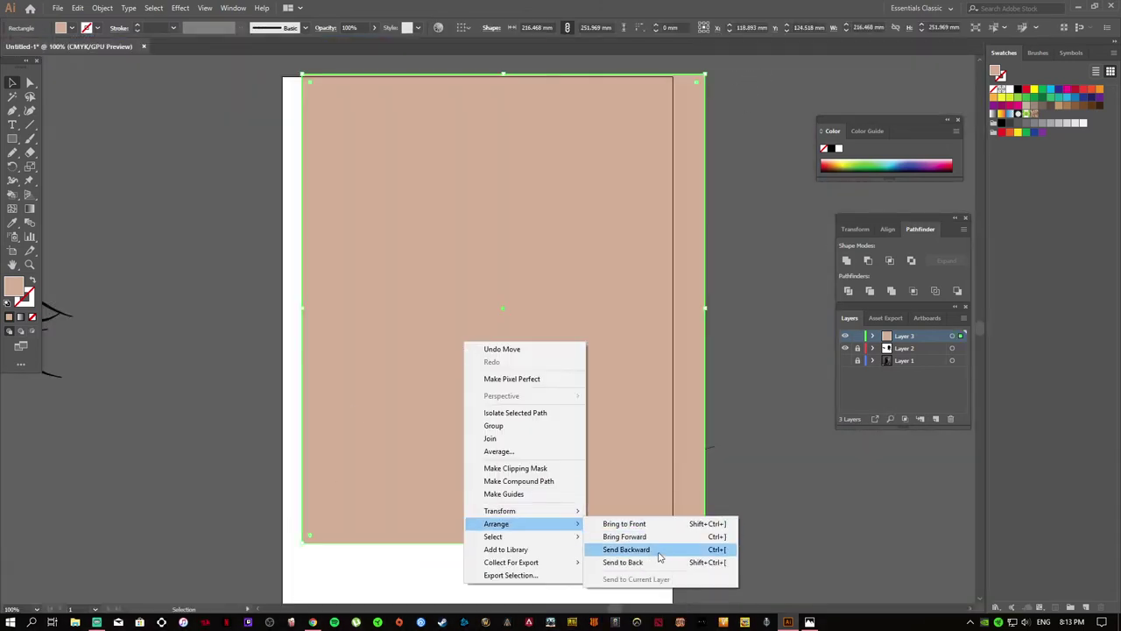
right_click(586, 150)
key("Escape")
key("Delete")
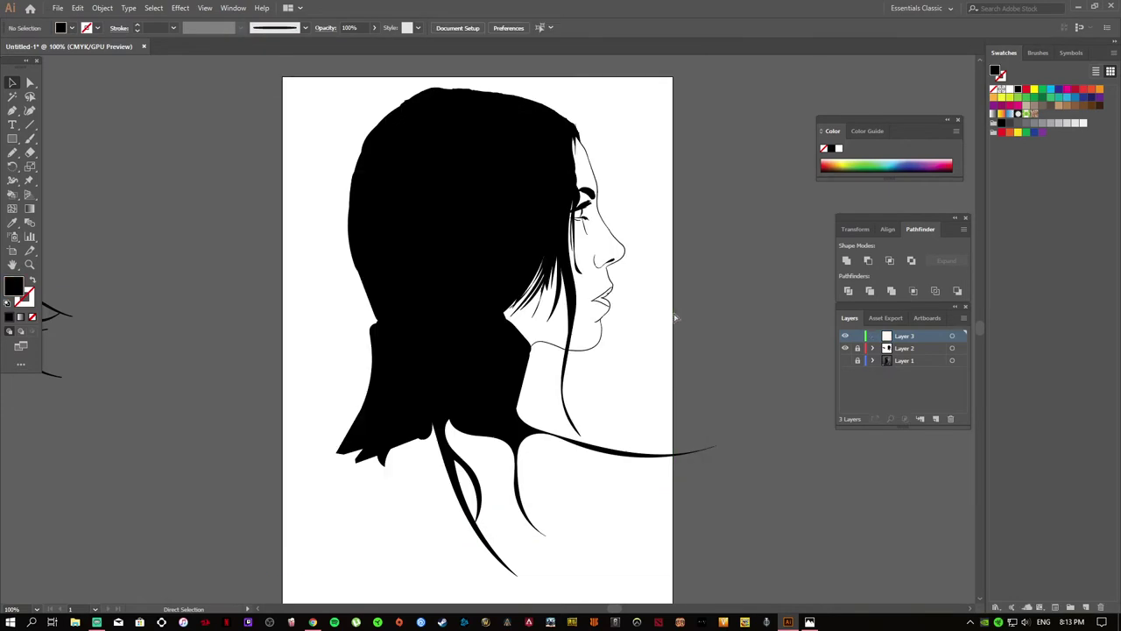
- Draw a new beige rectangle over the artboard and send it behind the drawing
left_click(14, 138)
double_click(13, 285)
left_click(674, 300)
left_click(917, 341)
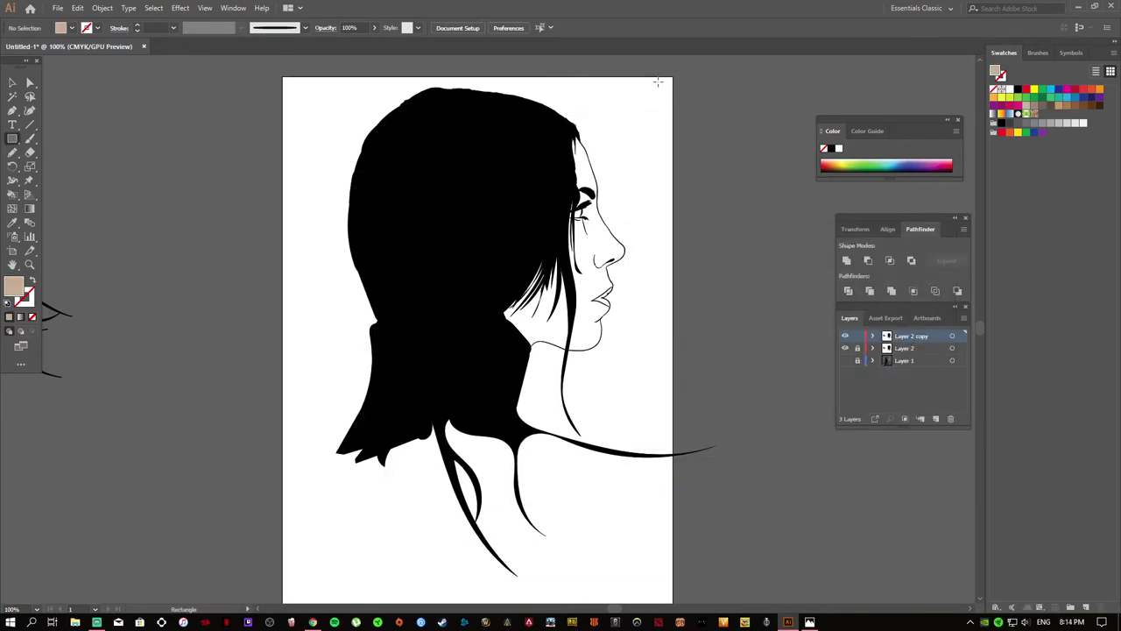
left_click_drag(665, 77, 298, 546)
key("ctrl+shift+bracketleft")
key("v")
- Warm the skin tone with Adjust Color Balance, cyan −18 and magenta 2
left_click(102, 8)
left_click(328, 242)
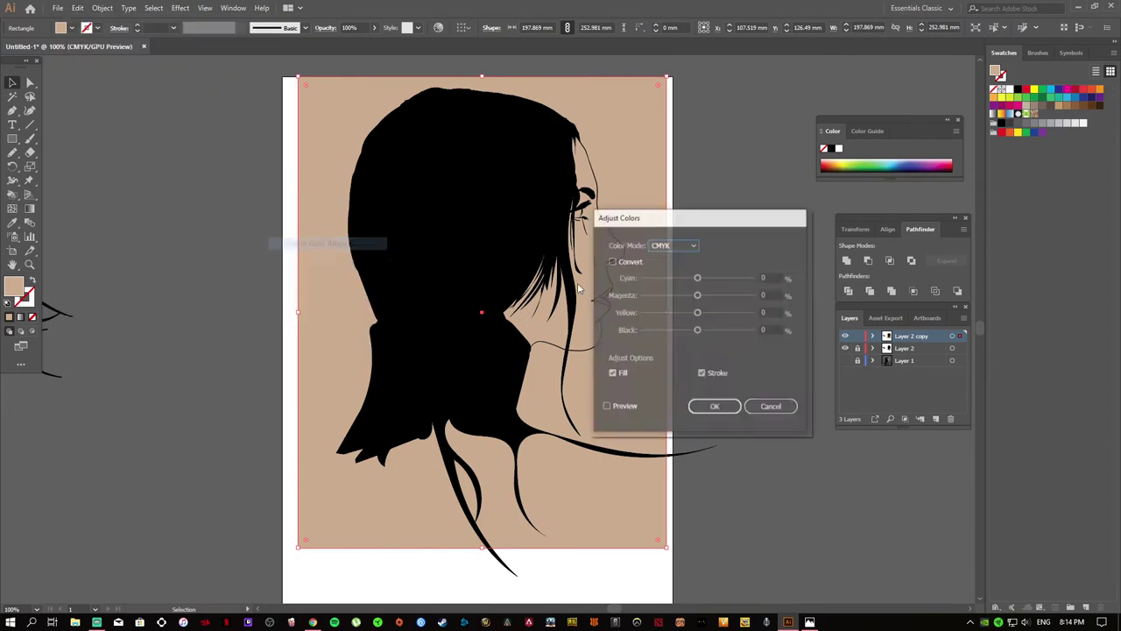
mouse_move(783, 272)
left_mouse_down()
mouse_move(766, 272)
mouse_move(787, 324)
left_mouse_up()
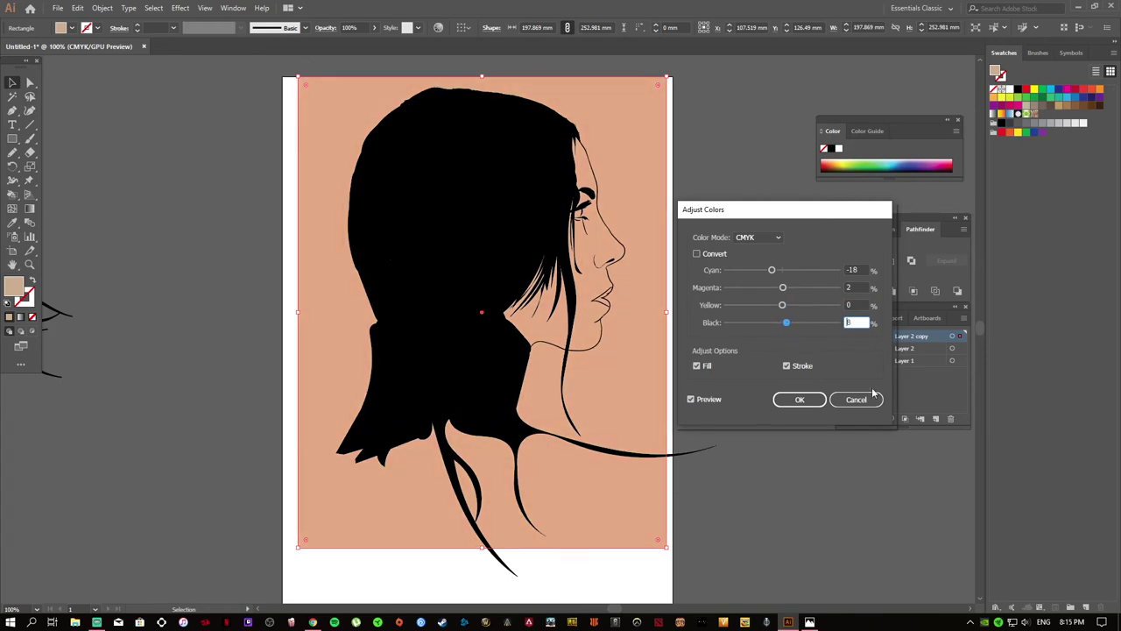
left_click(799, 399)
scroll(713, 292, "up", 4)
scroll(727, 298, "up", 3)
scroll(745, 300, "down", 2)
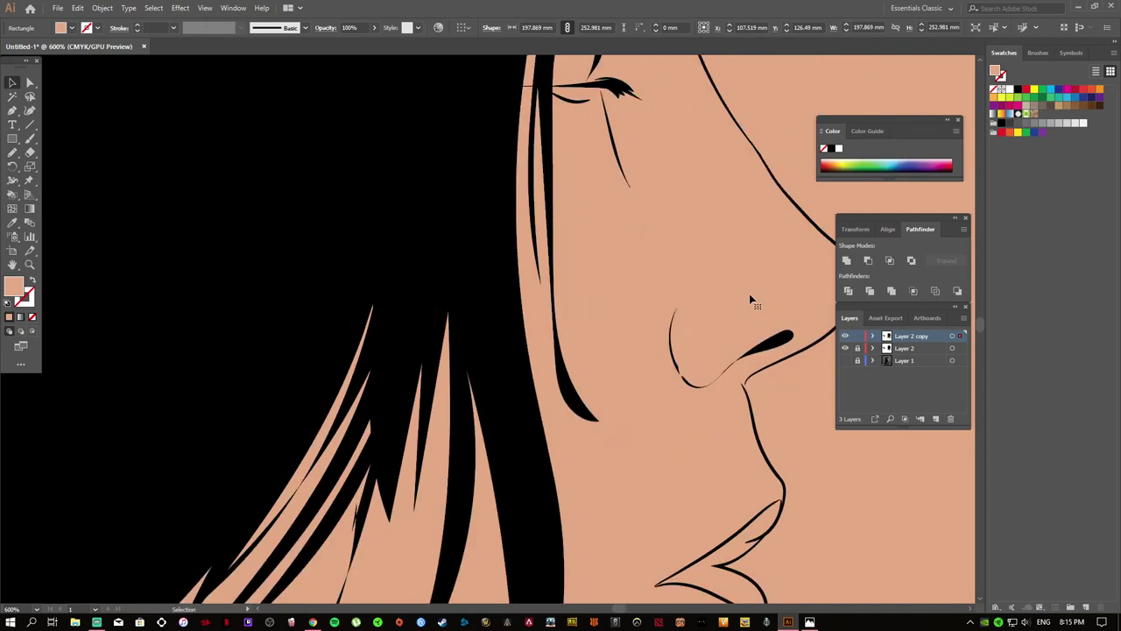
- Cut the skin rectangle out of the drawing and zoom into the eye
scroll(701, 317, "up", 5)
scroll(592, 315, "down", 3)
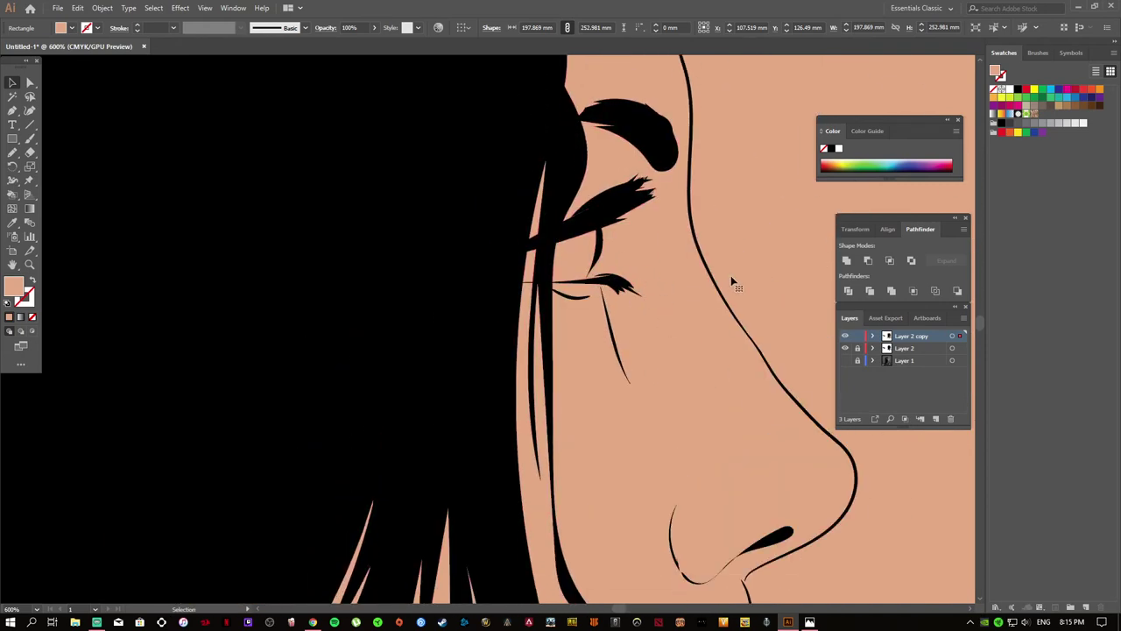
scroll(724, 283, "down", 3)
scroll(646, 193, "down", 2)
key("Delete")
scroll(701, 254, "up", 3)
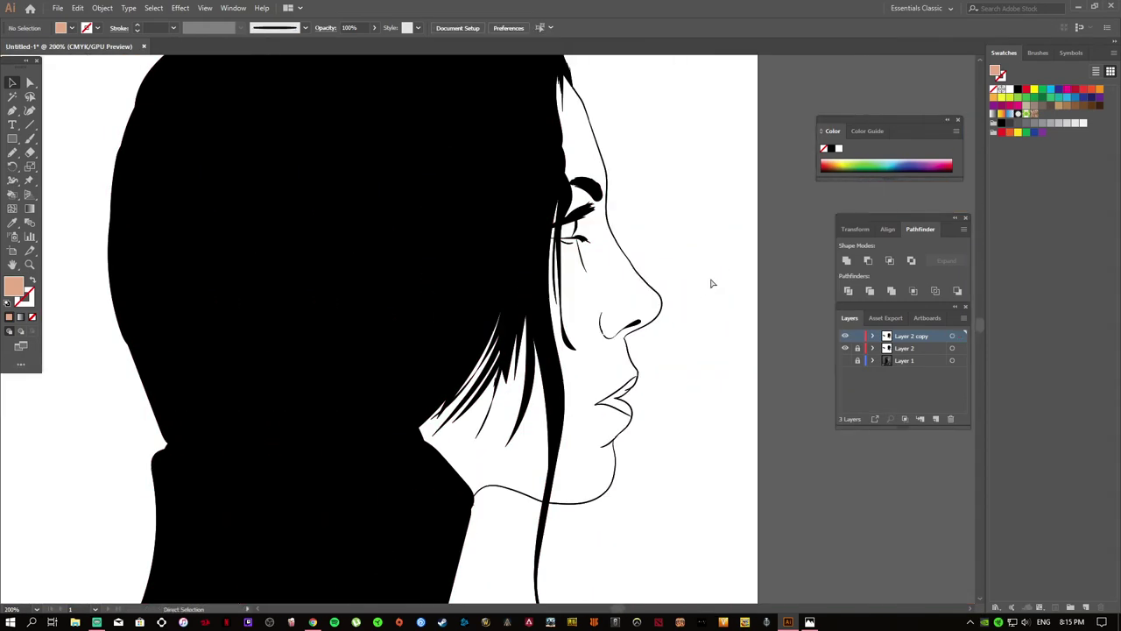
scroll(638, 293, "up", 1)
scroll(604, 333, "up", 3)
- Add fine black lash strokes at the eye with the Paintbrush, then fit the portrait in view
key("b")
scroll(491, 350, "up", 2)
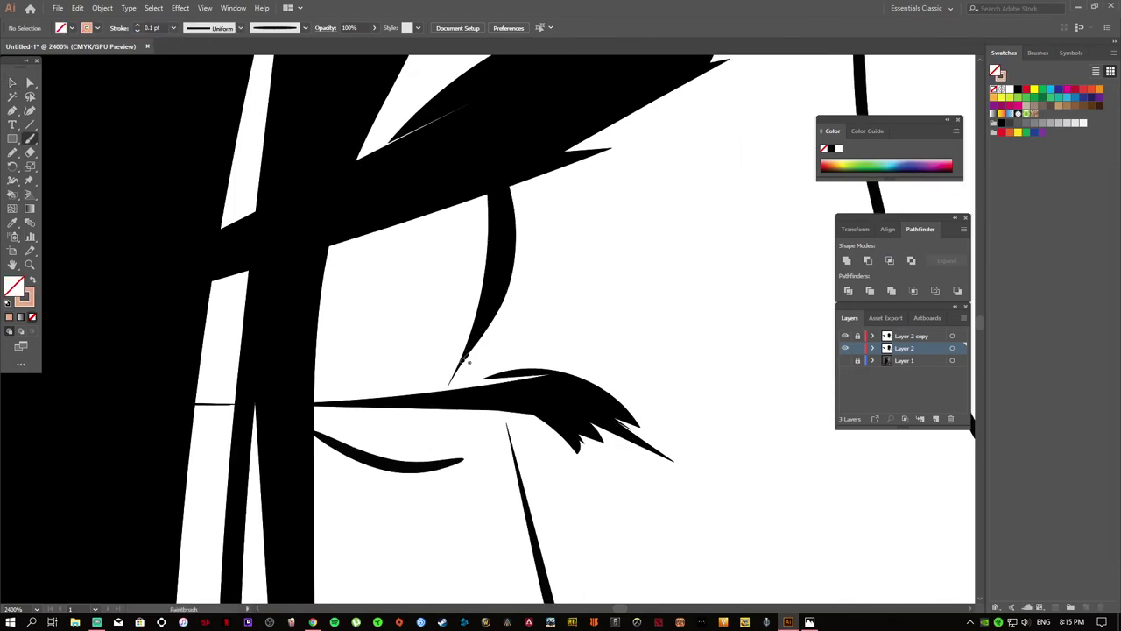
left_click_drag(497, 287, 498, 285)
left_click(304, 27)
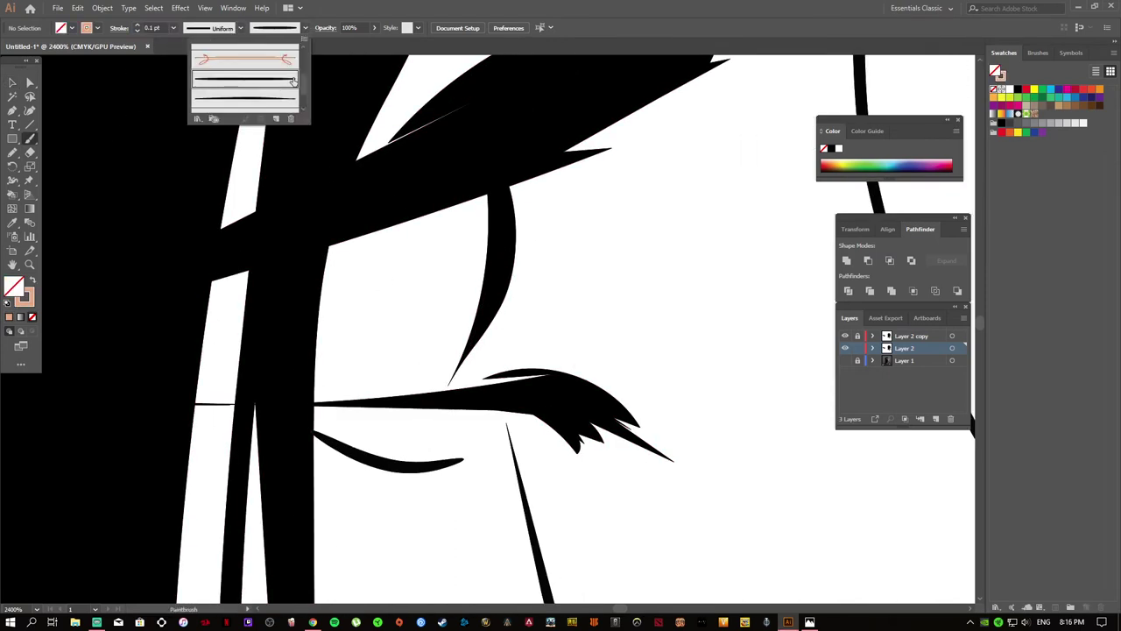
mouse_move(408, 405)
left_mouse_down()
mouse_move(482, 368)
mouse_move(458, 373)
left_mouse_up()
scroll(460, 368, "down", 2)
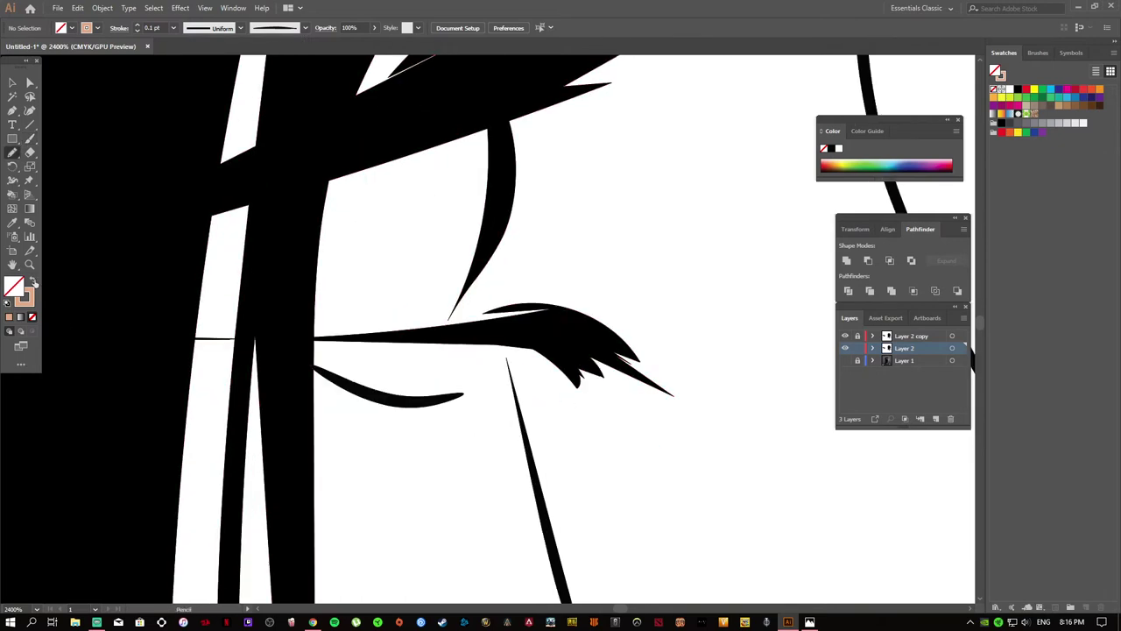
key("shift+x")
left_click_drag(480, 267, 482, 272)
scroll(488, 320, "up", 3)
scroll(465, 365, "down", 3)
scroll(511, 352, "left", 5)
key("ctrl+1")
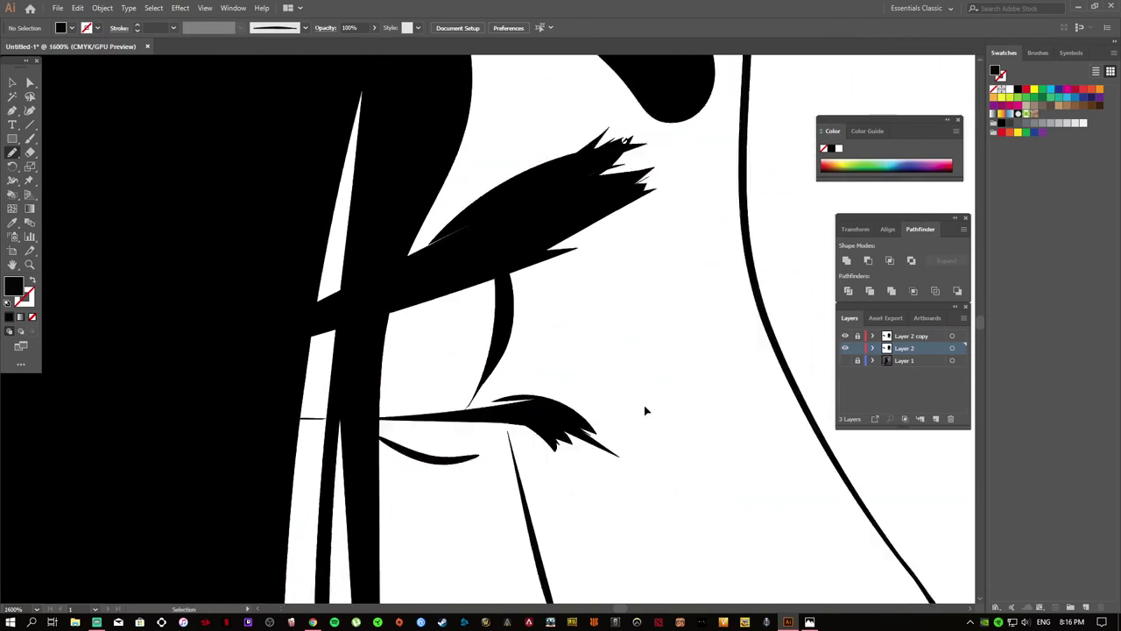
- Paste the peach rectangle onto Layer 2 copy and send it behind the portrait
left_click(623, 326)
key("ctrl+v")
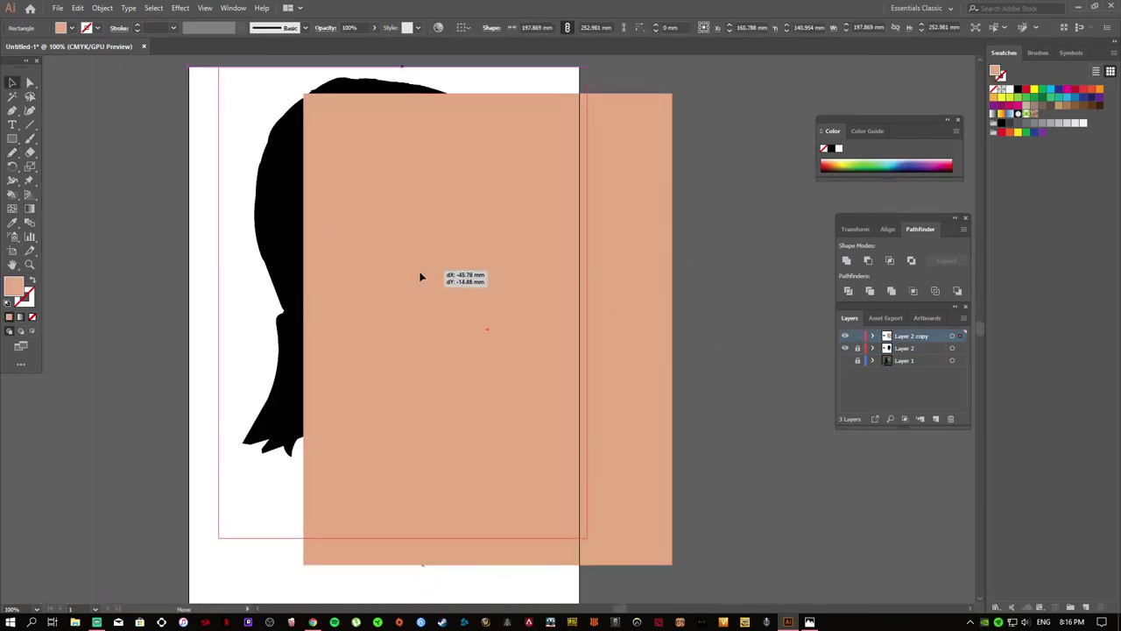
left_click_drag(502, 298, 413, 275)
right_click(400, 260)
left_click(560, 488)
scroll(303, 268, "left", 1)
scroll(526, 219, "up", 1)
key("ctrl+a")
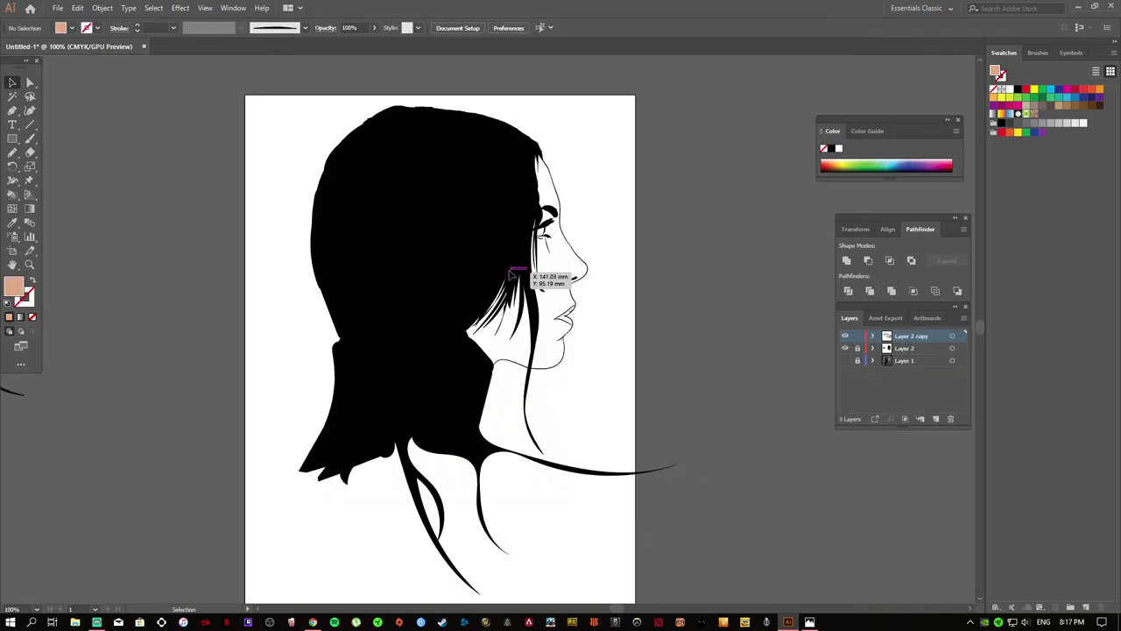
- Zoom out to fit the whole portrait and select all the artwork
double_click(619, 366)
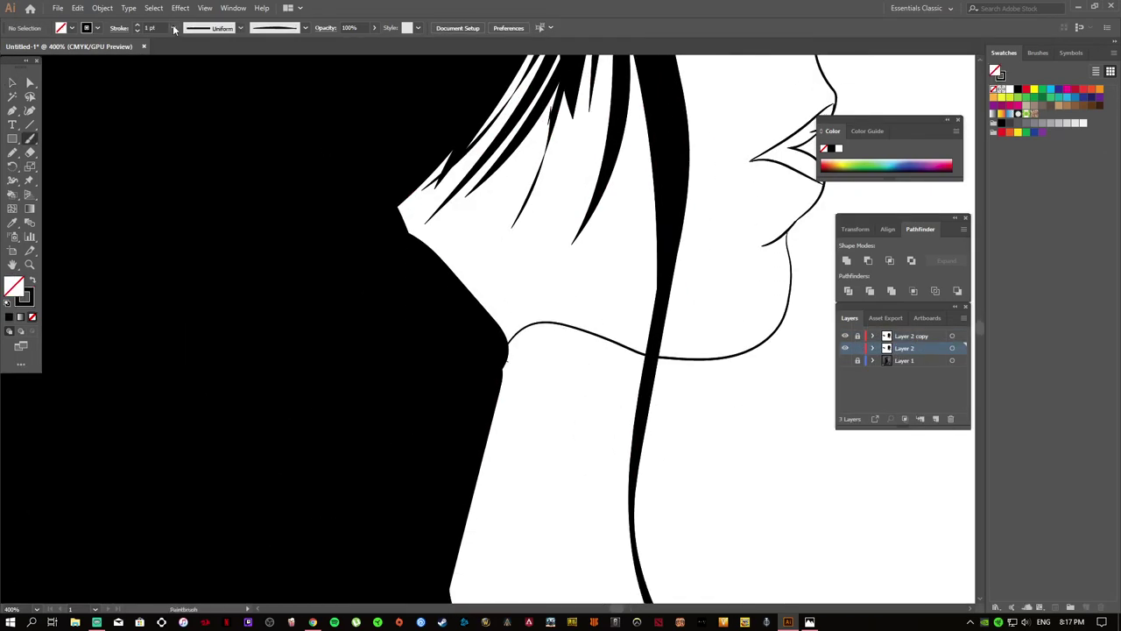
key("ctrl+minus")
key("ctrl+minus")
key("ctrl+minus")
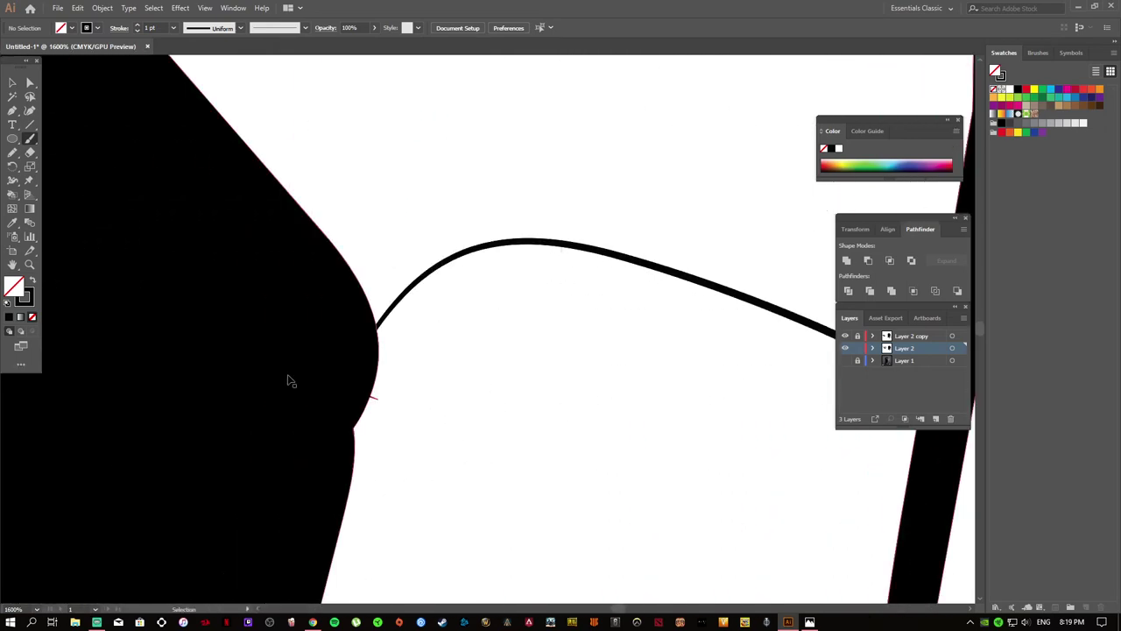
key("ctrl+1")
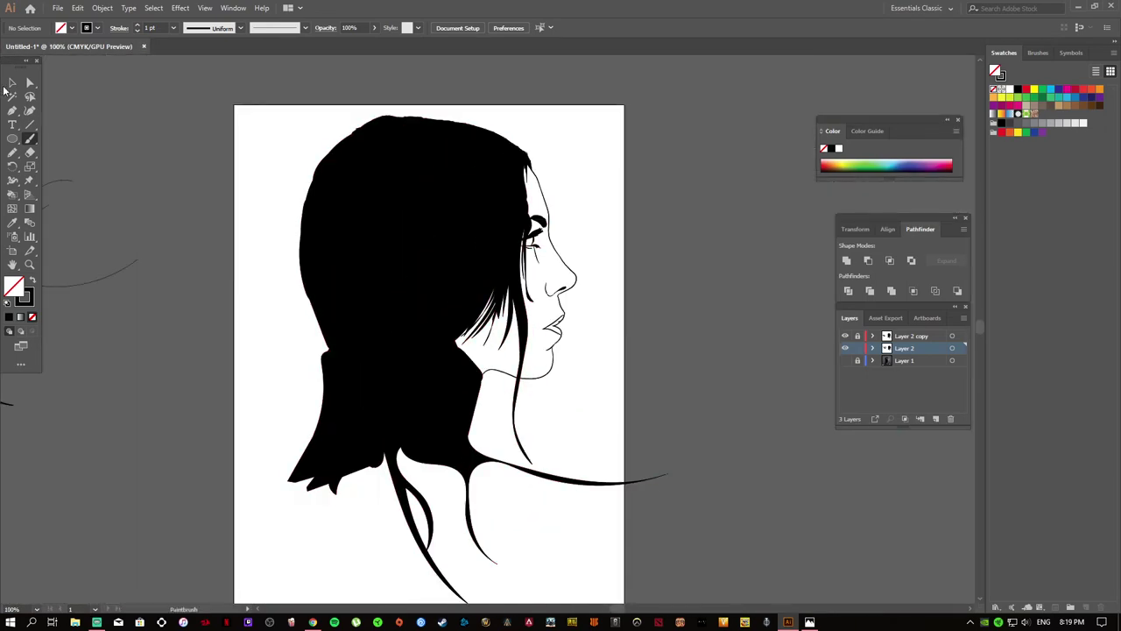
key("v")
key("ctrl+a")
- Merge the selected artwork with Pathfinder and delete the Layer 2 copy layer, confirming the dialog
left_click(102, 8)
left_click(892, 290)
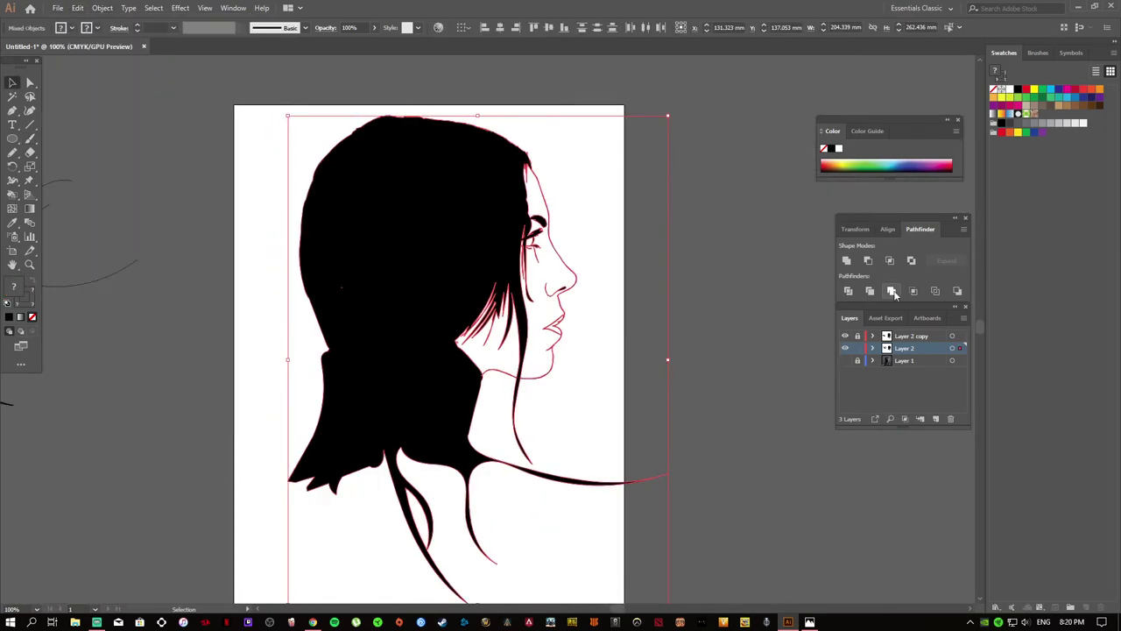
left_click(950, 418)
left_click(599, 325)
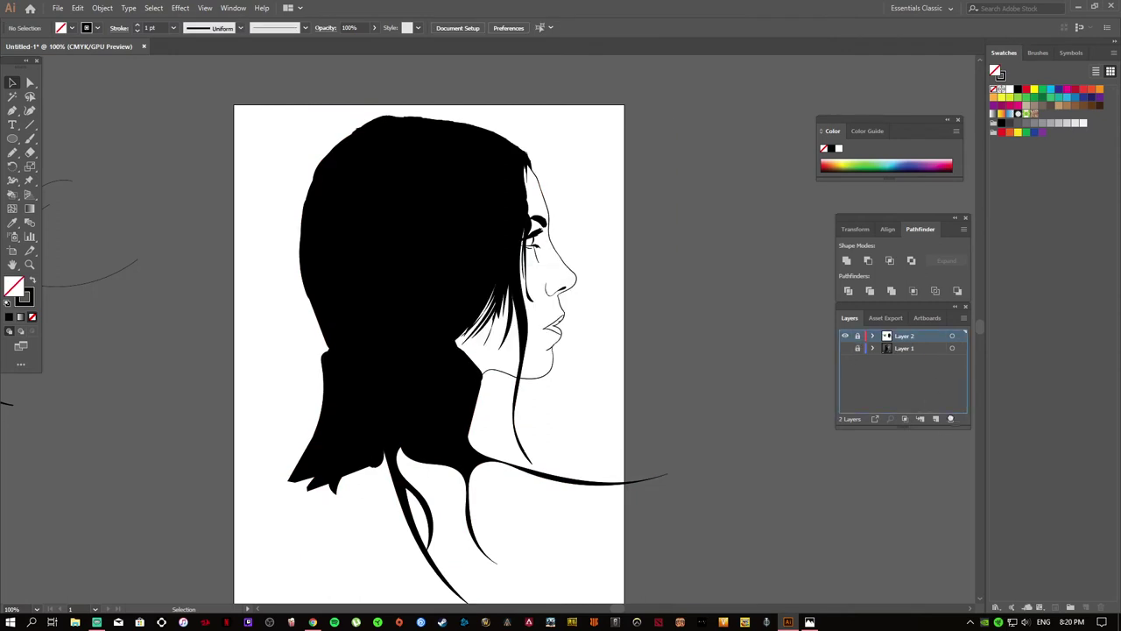
- Paste the salmon rectangle over the artboard and send it behind the portrait
key("ctrl+v")
left_click_drag(526, 263, 467, 293)
right_click(513, 257)
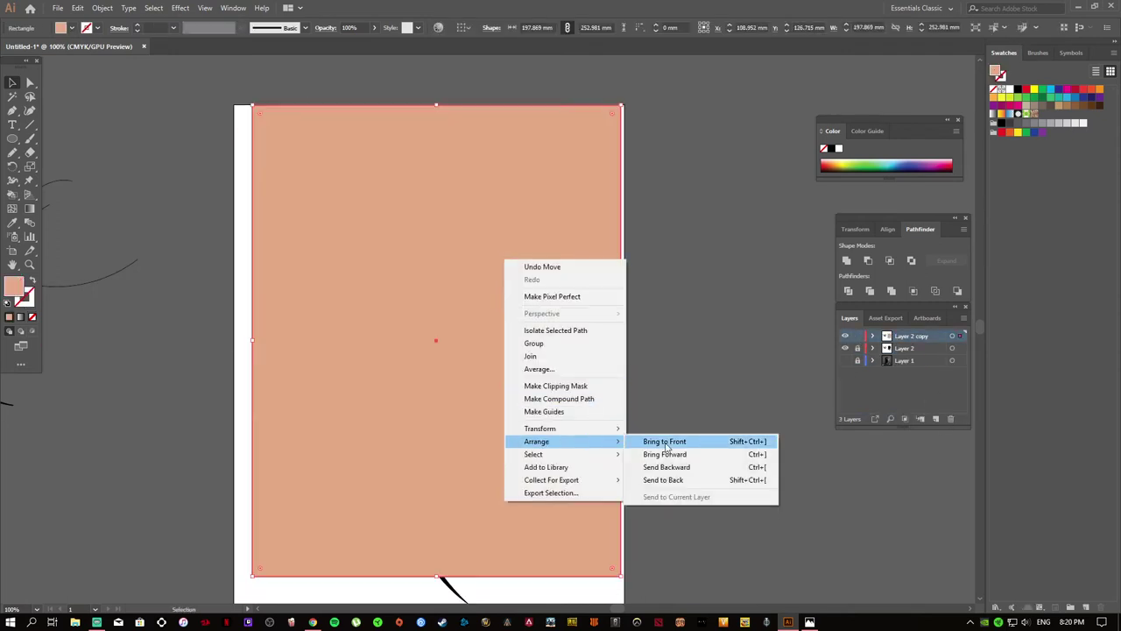
left_click(678, 495)
- Select all and Pathfinder-merge the salmon rectangle with the line art
key("ctrl+a")
left_click(891, 291)
right_click(598, 238)
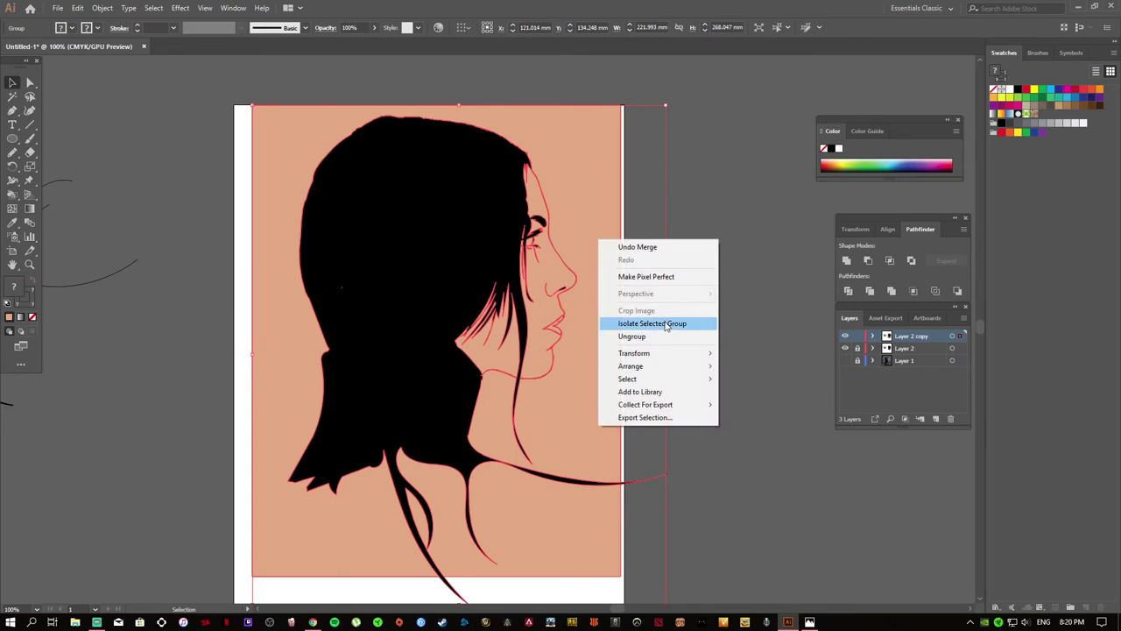
left_click(649, 324)
key("Delete")
key("Escape")
- Delete the leftover salmon shoulder piece below the neck
scroll(733, 359, "down", 2)
left_click(751, 399)
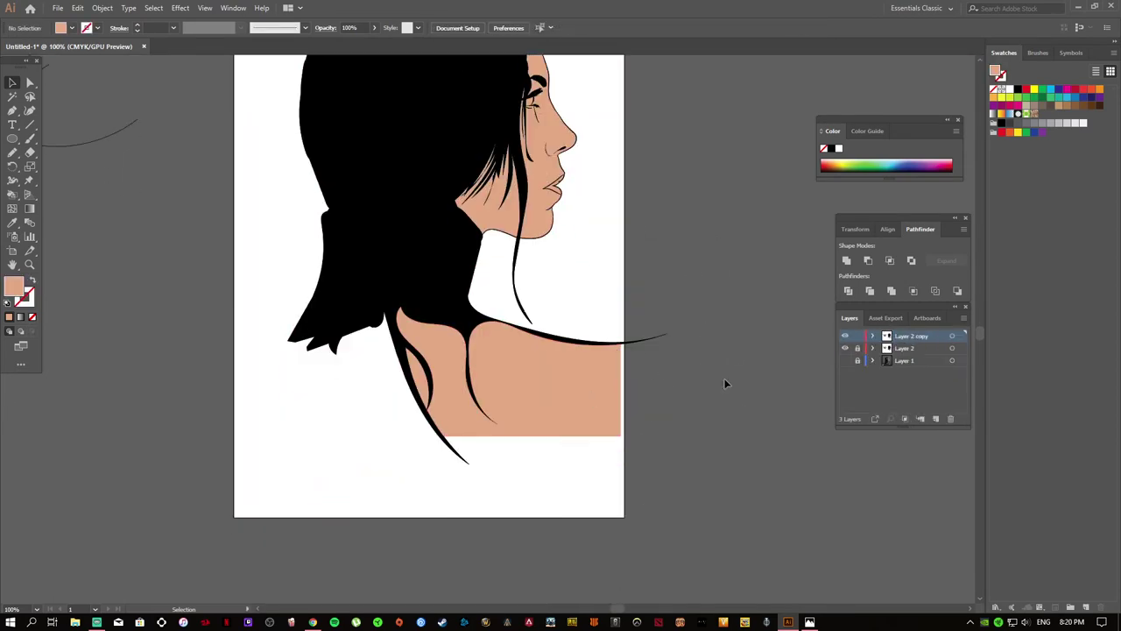
double_click(569, 408)
key("Delete")
scroll(672, 361, "up", 3)
scroll(671, 361, "up", 5)
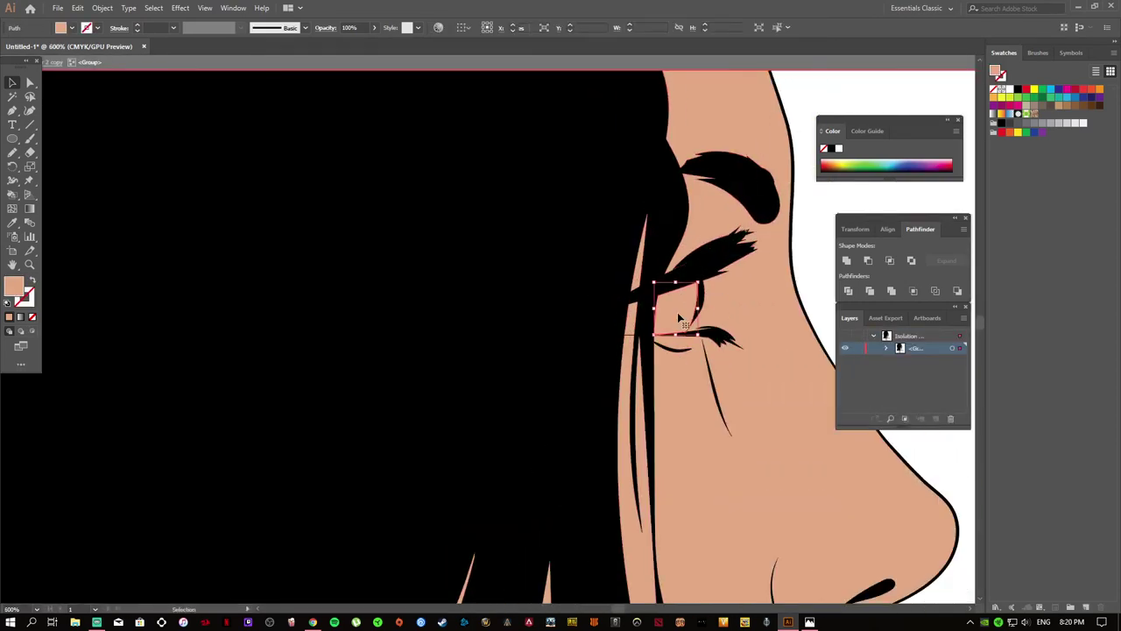
- Compare the eye area against the reference album cover photo
left_click_drag(761, 373, 544, 273)
key("alt+Tab")
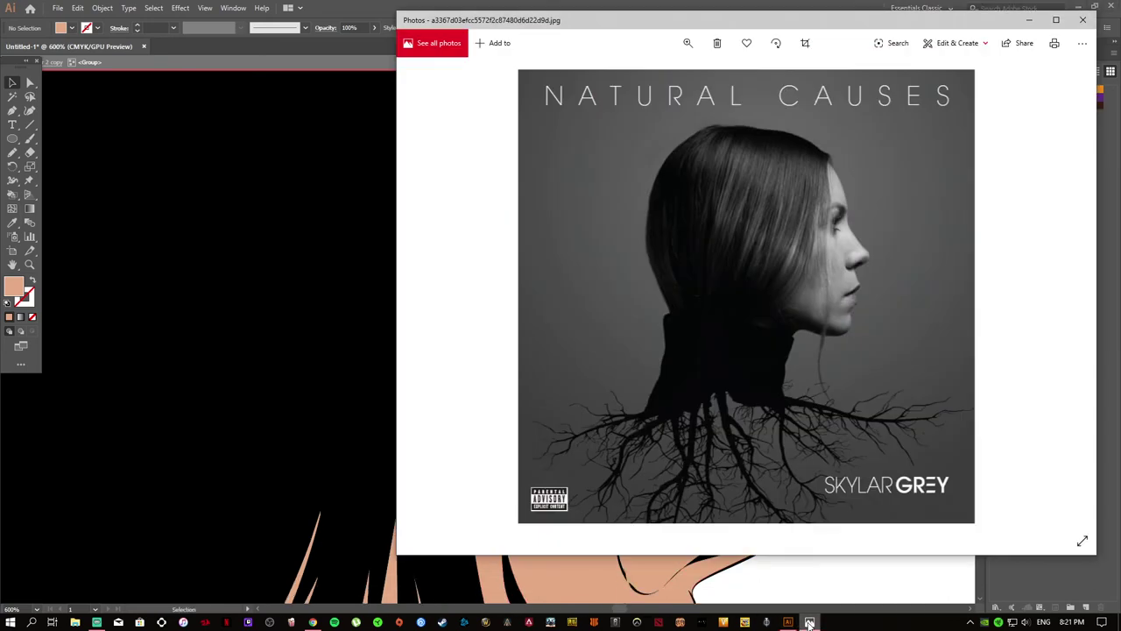
key("alt+Tab")
scroll(738, 455, "down", 5)
- Inspect the lip compound path and the group under the lips in isolation mode
double_click(688, 381)
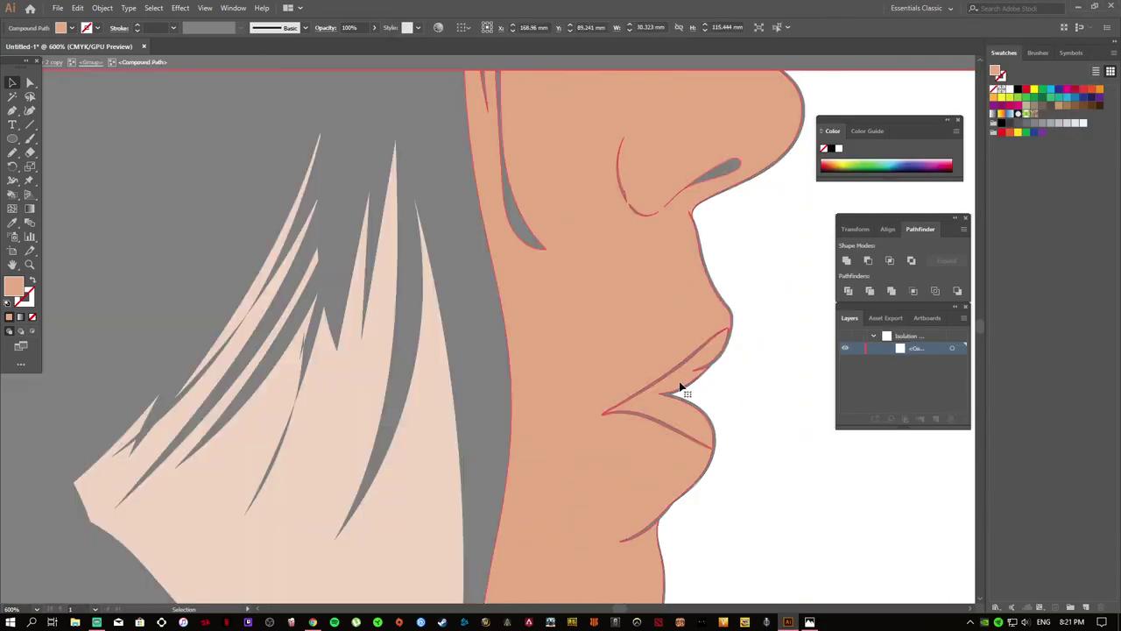
scroll(692, 394, "down", 2)
double_click(765, 349)
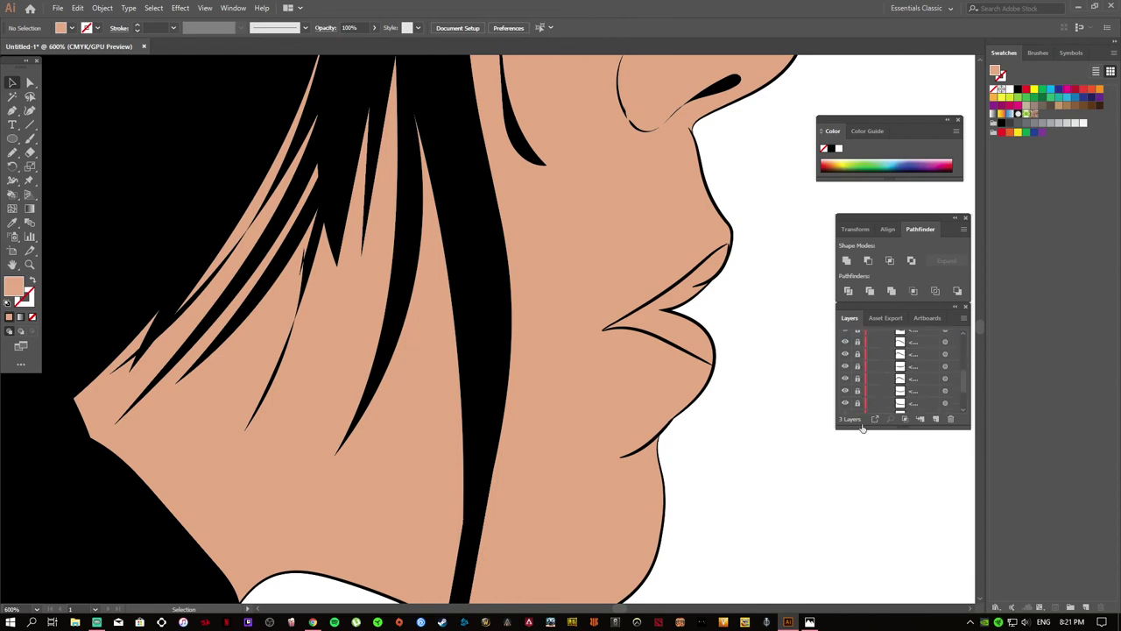
double_click(668, 328)
scroll(846, 468, "up", 2)
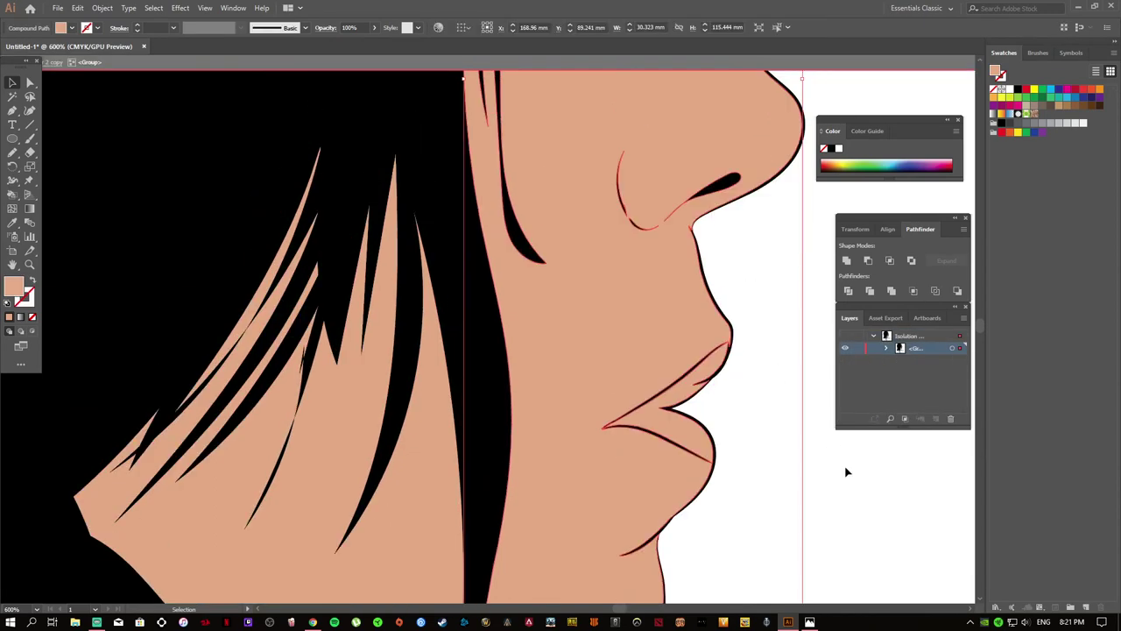
scroll(798, 454, "down", 1)
double_click(681, 395)
double_click(733, 433)
scroll(701, 318, "down", 2)
- Check the face outline near the lips with Direct Selection, then delete the skin-fill layer copy
key("a")
left_click(717, 294)
left_click(748, 278)
scroll(747, 277, "down", 2)
scroll(905, 381, "down", 2)
scroll(751, 261, "up", 2)
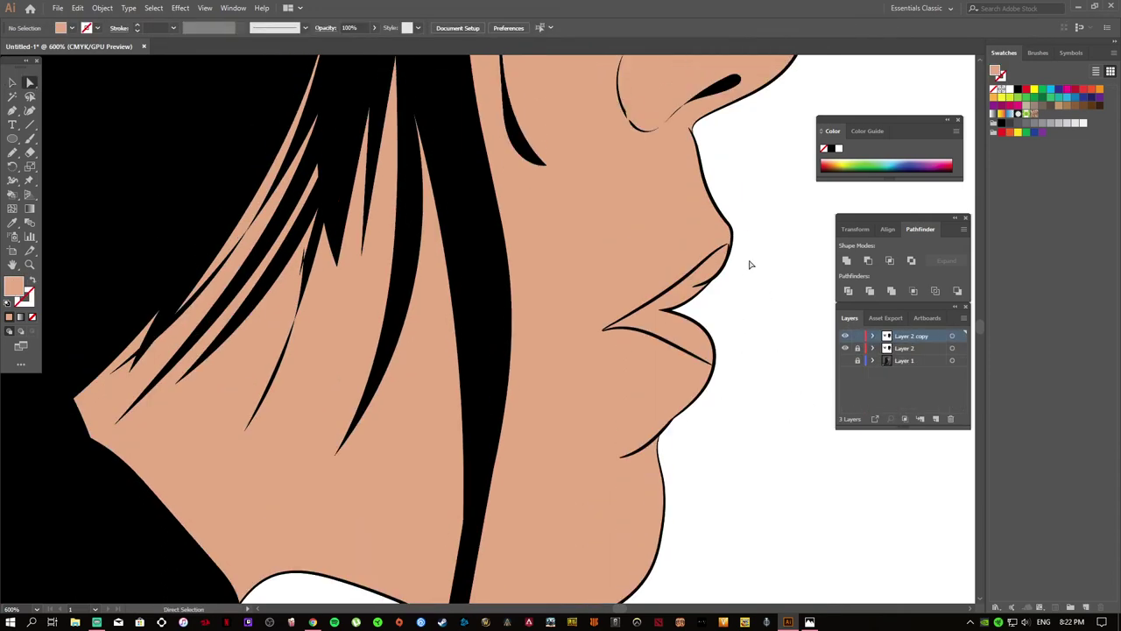
scroll(788, 289, "up", 2)
scroll(639, 200, "right", 3)
scroll(693, 245, "down", 3)
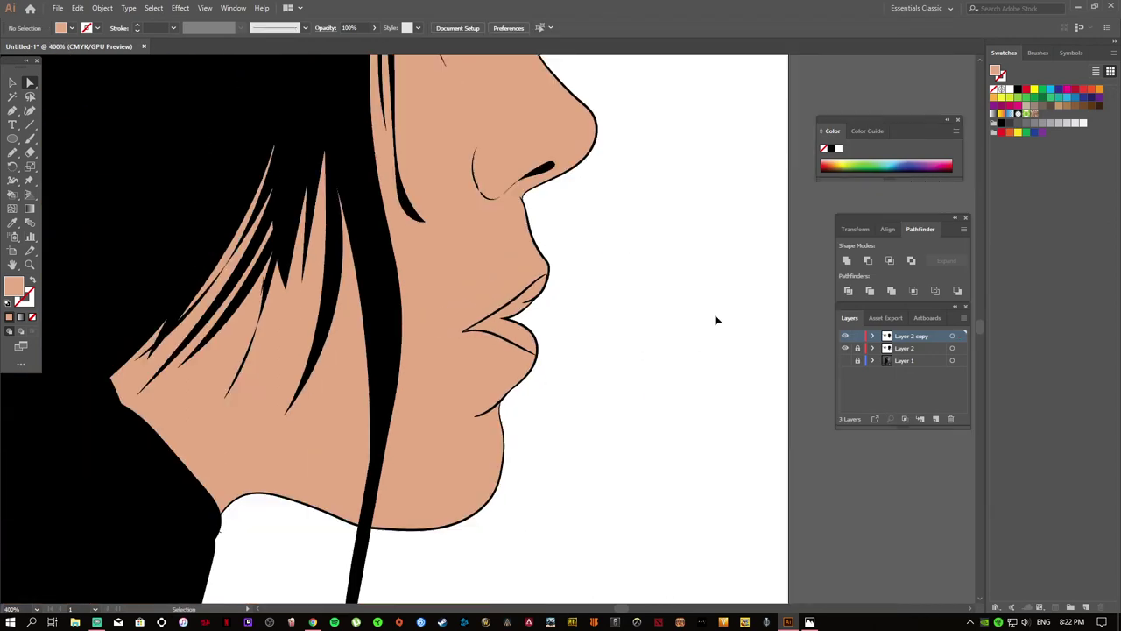
scroll(715, 373, "down", 3)
left_click(750, 376)
key("Delete")
- Confirm deleting the layer copy and select all the artwork
key("Return")
scroll(646, 399, "up", 4)
scroll(671, 344, "up", 3)
scroll(671, 344, "up", 3)
key("b")
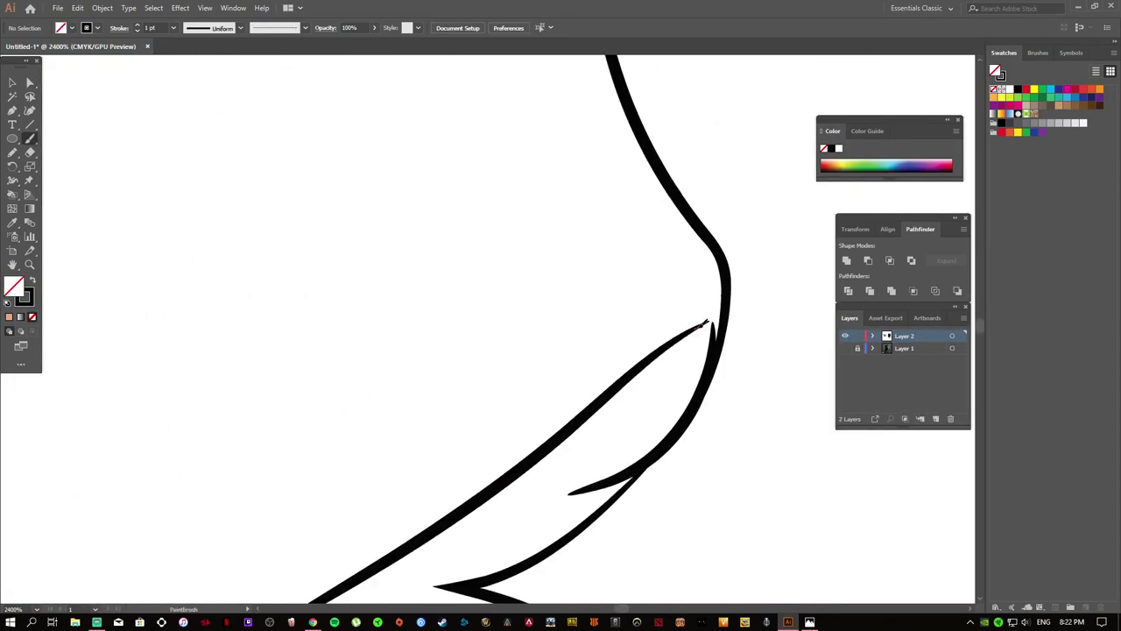
scroll(715, 325, "down", 3)
scroll(715, 324, "down", 5)
key("v")
key("ctrl+a")
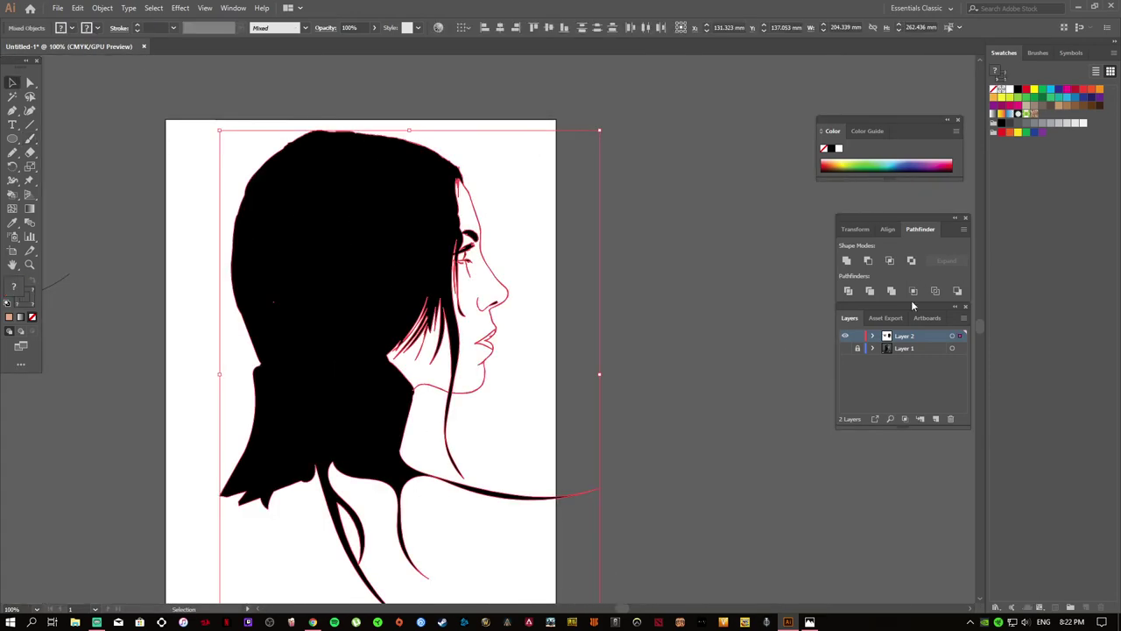
scroll(724, 385, "down", 1)
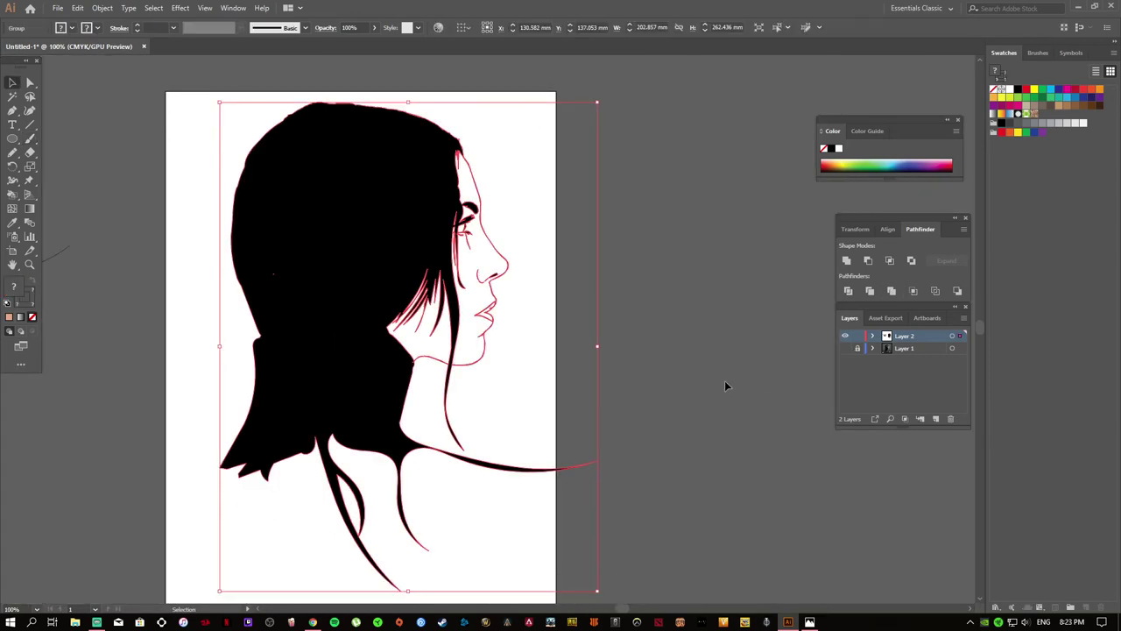
- Duplicate Layer 2, lock the original, and place a salmon artboard-sized rectangle behind the portrait
left_click_drag(881, 338, 882, 355)
left_click(858, 347)
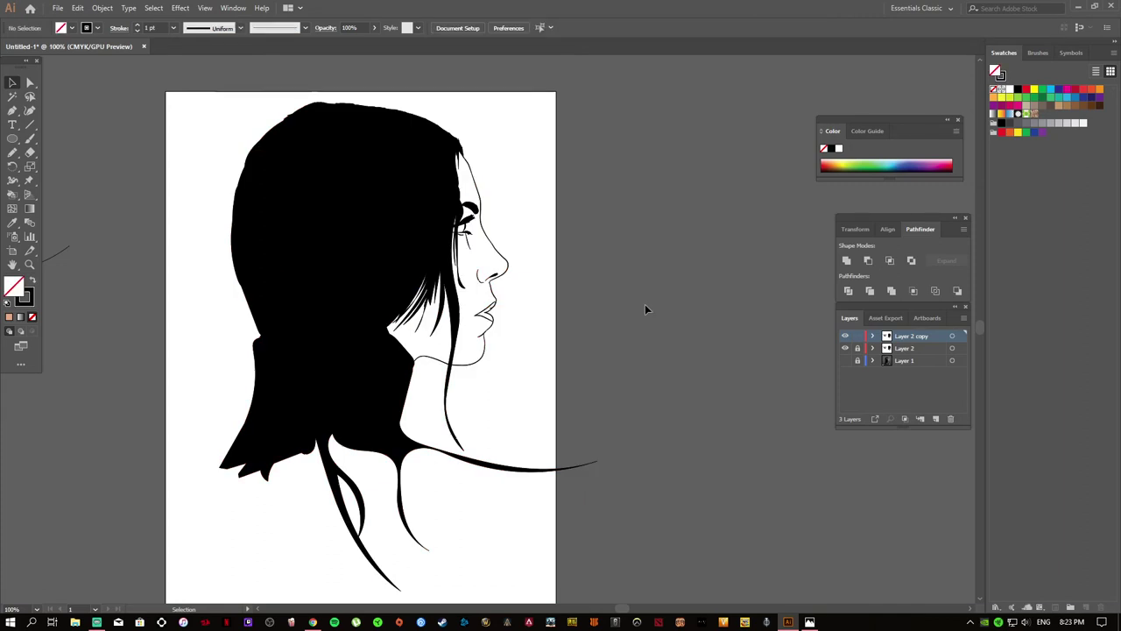
scroll(644, 305, "left", 3)
key("m")
left_click_drag(268, 96, 636, 568)
right_click(453, 253)
left_click(543, 479)
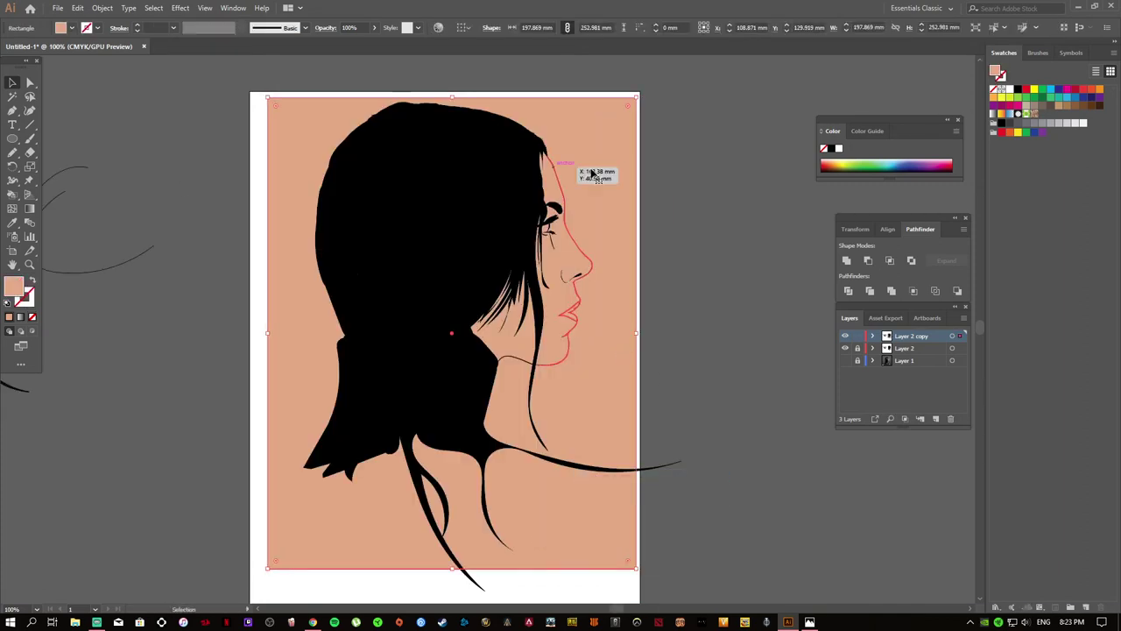
left_click(12, 83)
- Isolate the hair group and select the small eye path
left_click(412, 219)
right_click(544, 334)
left_click(608, 369)
left_click(596, 510)
key("ctrl+plus")
key("ctrl+plus")
key("ctrl+plus")
left_click(616, 297)
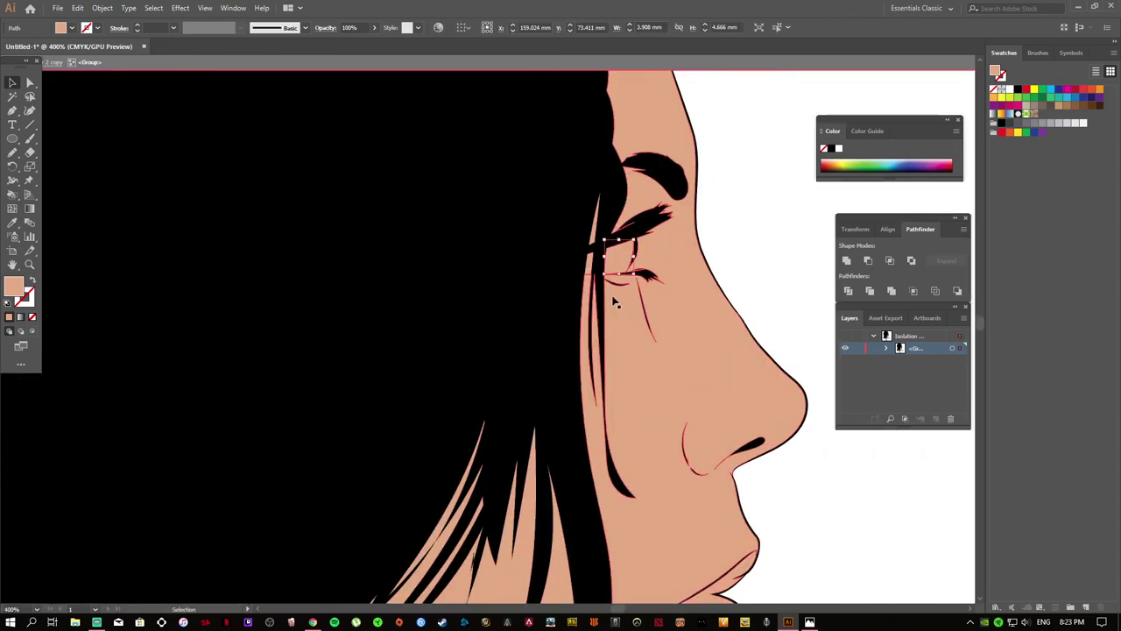
scroll(735, 464, "down", 2)
- Isolate the face compound path, then return to the full artwork
double_click(731, 457)
scroll(788, 481, "down", 1)
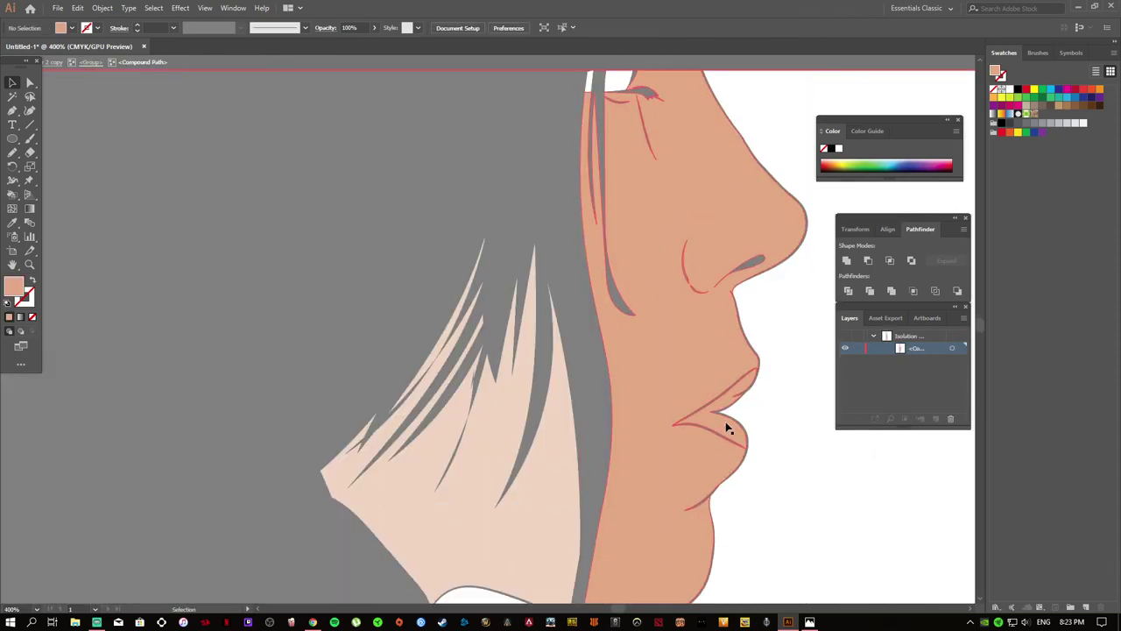
double_click(821, 400)
scroll(821, 345, "up", 3)
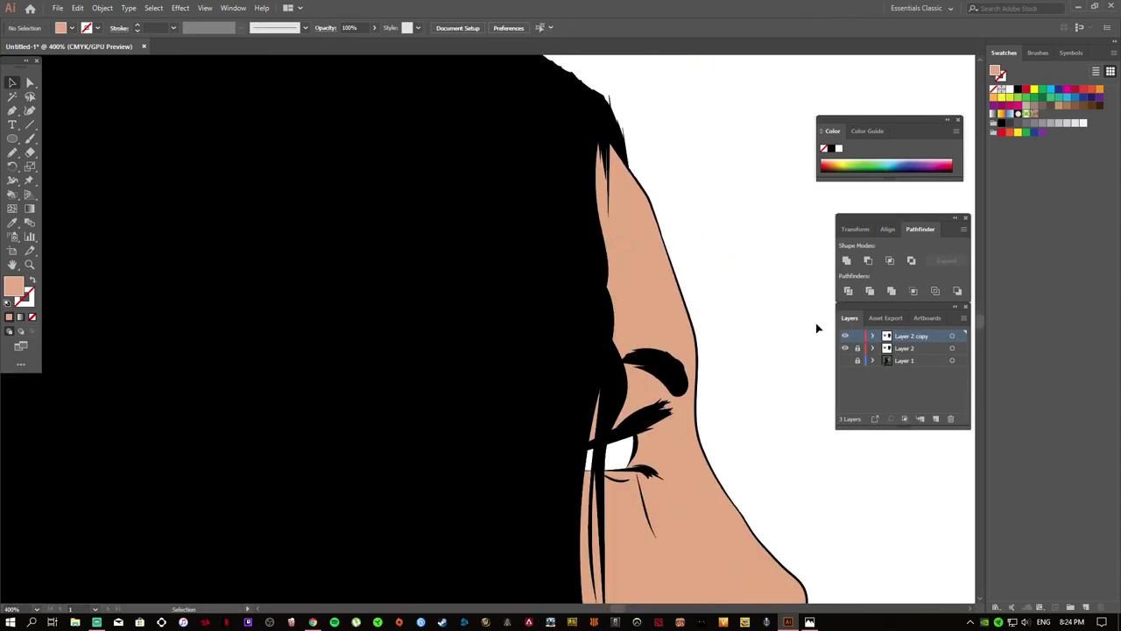
scroll(795, 377, "down", 1)
scroll(758, 248, "down", 3)
scroll(758, 248, "down", 1)
scroll(756, 345, "up", 5)
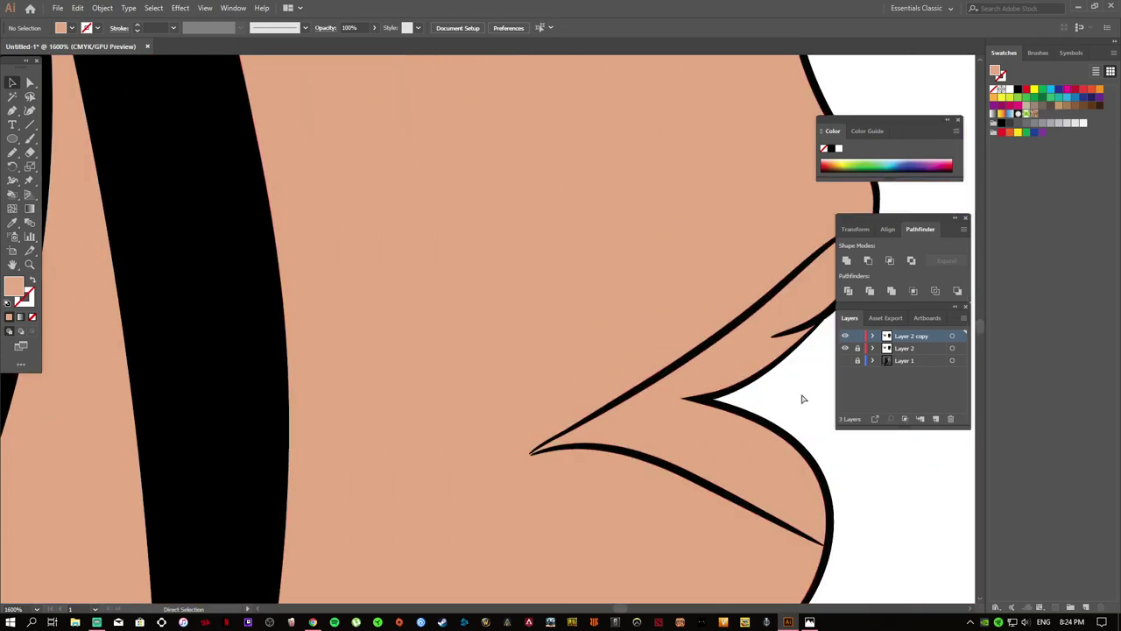
scroll(721, 408, "up", 1)
scroll(739, 326, "down", 1)
- Delete the Layer 2 copy layer again and confirm
key("ctrl")
scroll(762, 337, "down", 2)
scroll(701, 315, "down", 2)
key("ctrl+a")
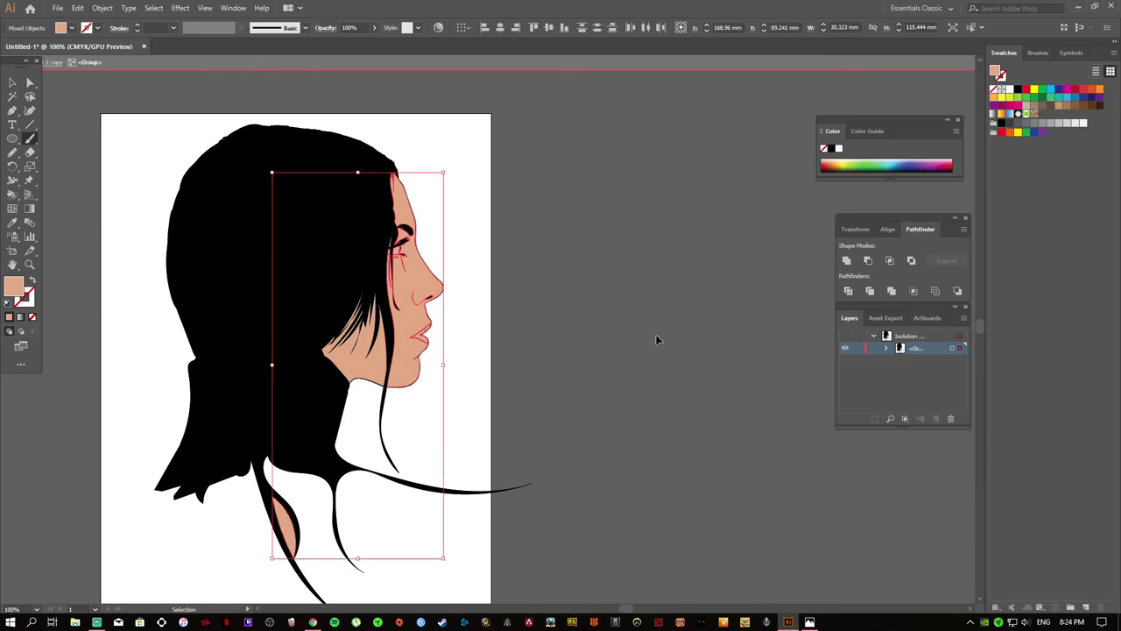
key("slash")
left_click(951, 419)
key("Return")
- Duplicate Layer 2 into a new copy layer
scroll(683, 376, "up", 2)
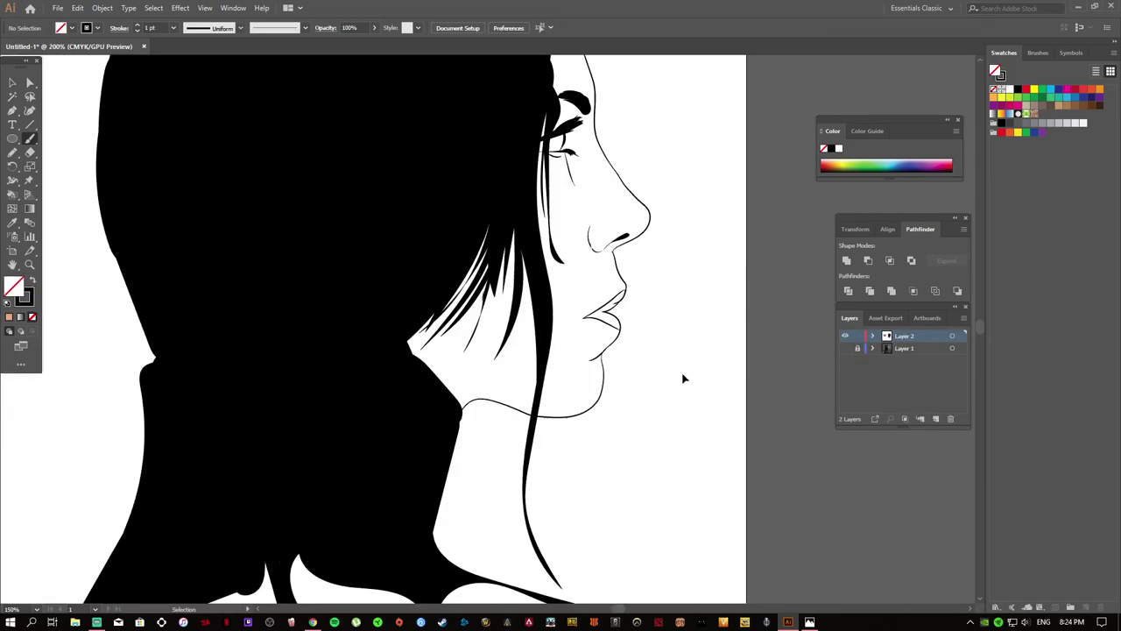
scroll(720, 250, "up", 3)
scroll(708, 275, "up", 2)
scroll(613, 289, "up", 3)
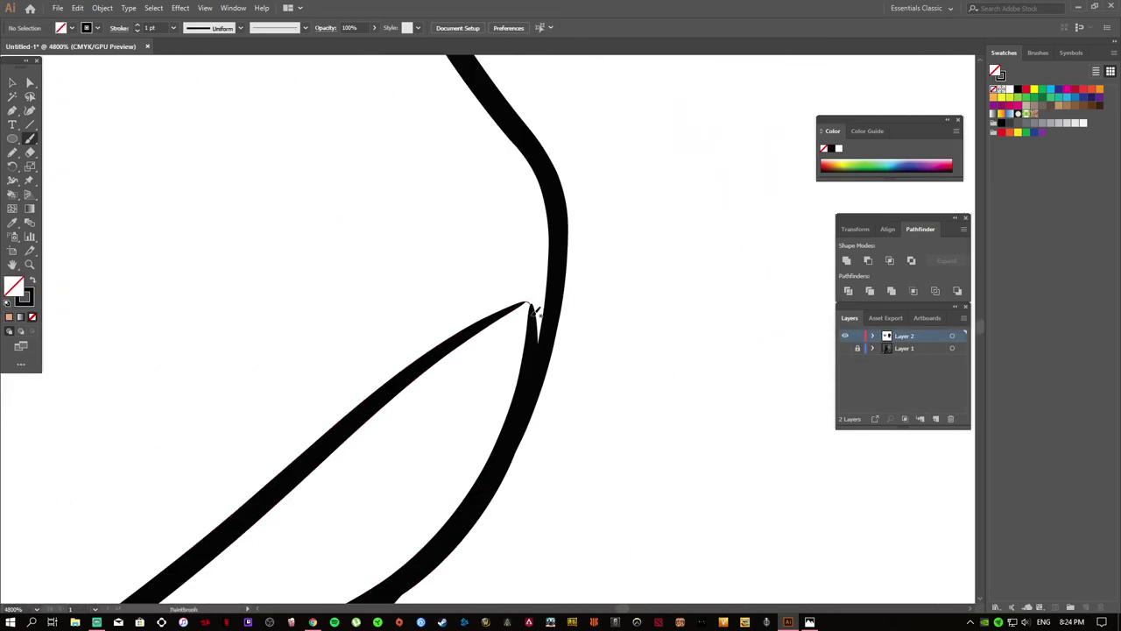
scroll(653, 330, "down", 3)
scroll(653, 330, "down", 3)
key("v")
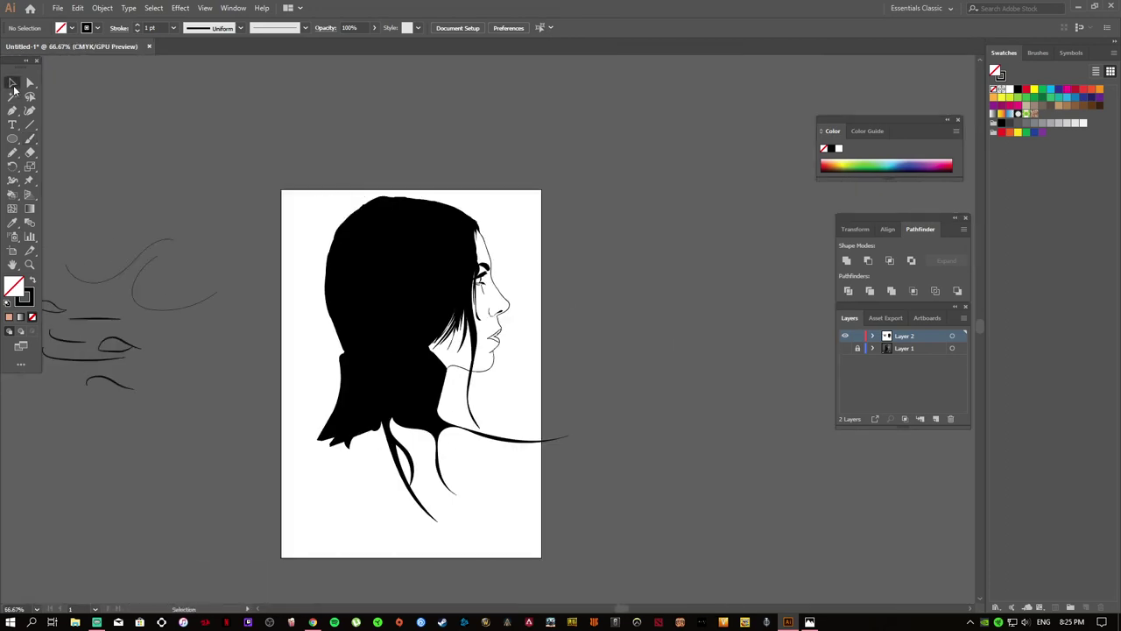
key("ctrl+a")
scroll(757, 322, "up", 3)
left_click(758, 321)
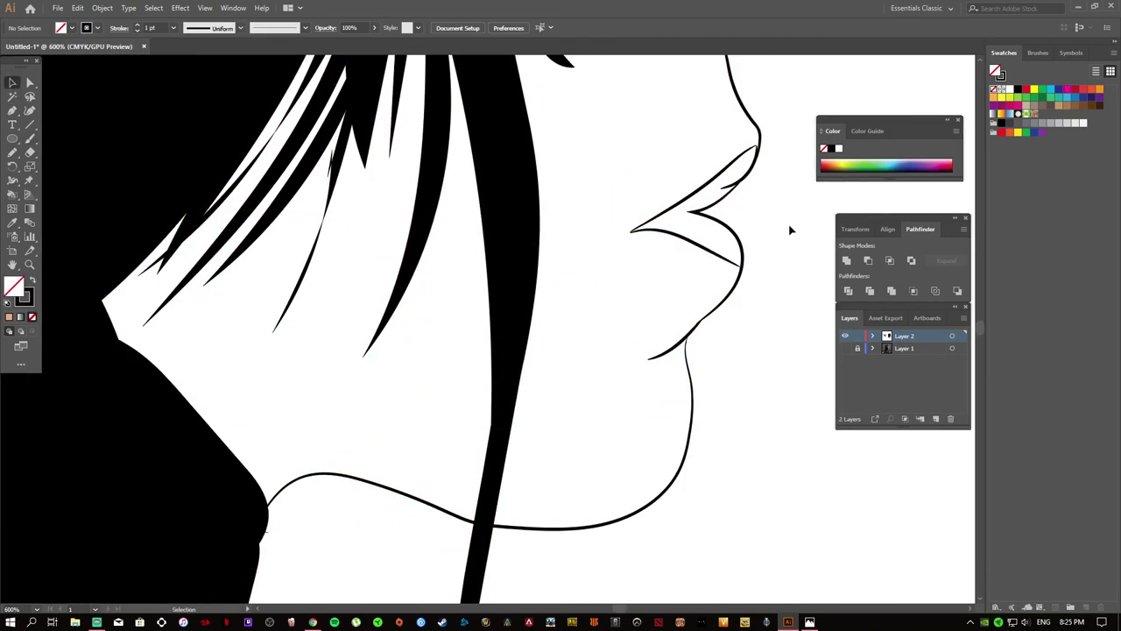
scroll(643, 281, "down", 3)
scroll(565, 170, "up", 1)
scroll(565, 171, "left", 2)
left_click_drag(887, 341, 864, 354)
- Send the salmon rectangle behind the face, clip it with Ctrl+7, and isolate the portrait group
right_click(530, 295)
left_click(613, 450)
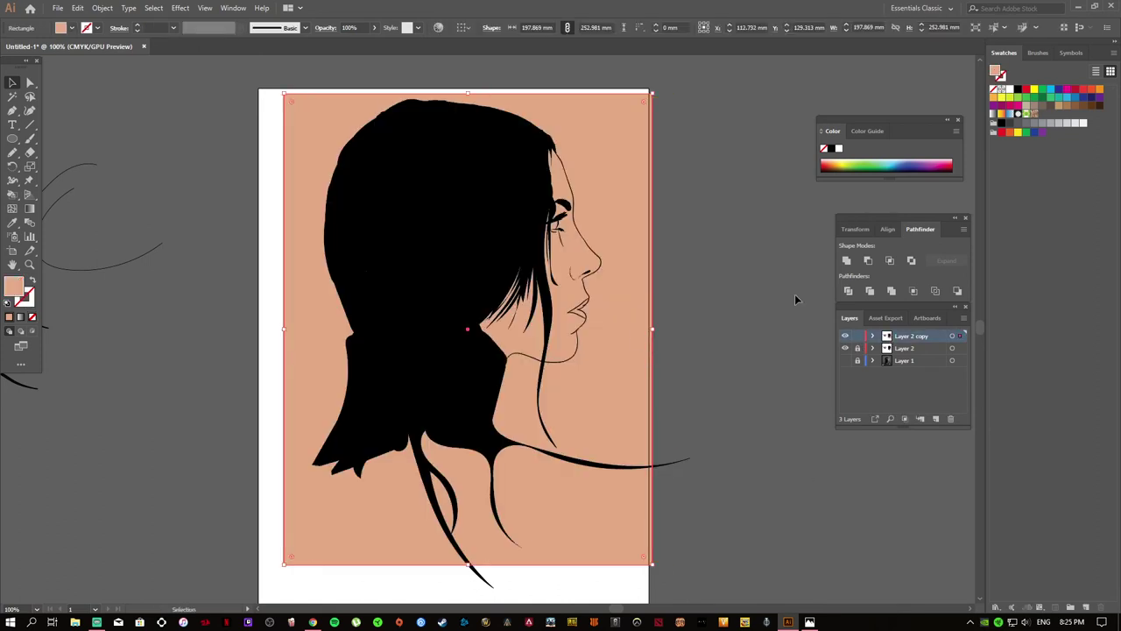
key("ctrl+7")
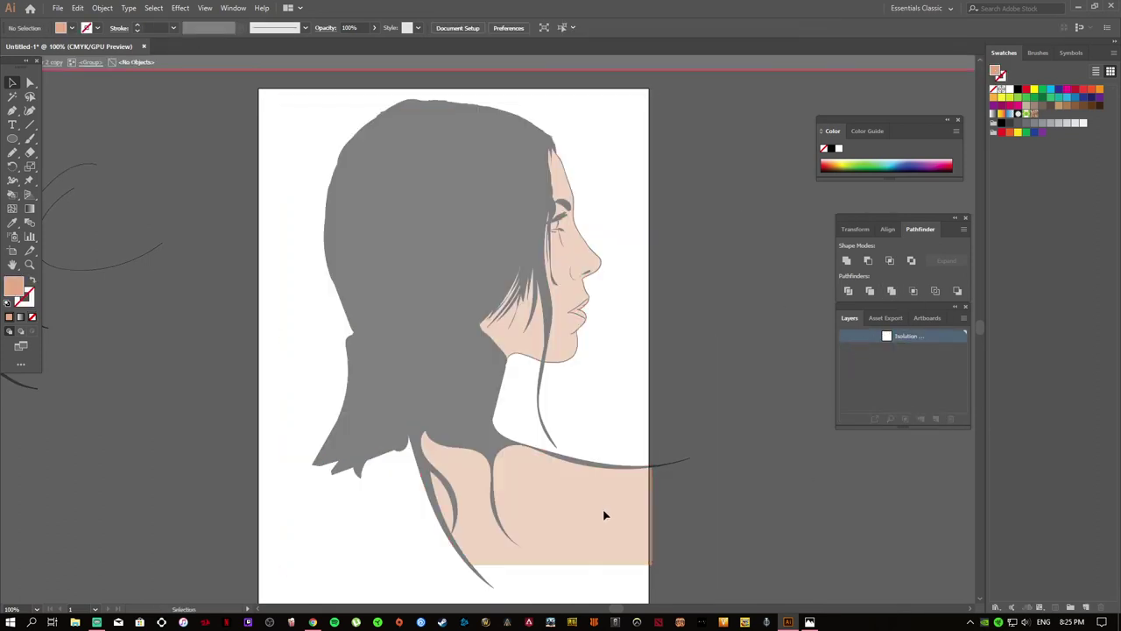
scroll(561, 503, "down", 1)
double_click(546, 476)
scroll(562, 292, "up", 3)
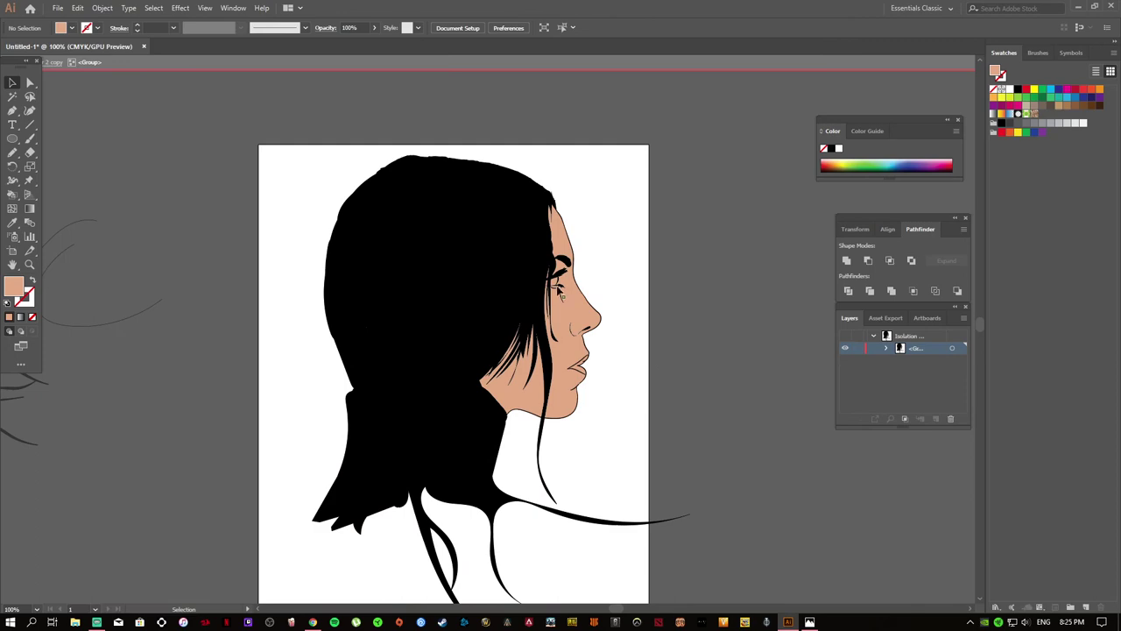
- Zoom in closer on the eye and check the eyelash shape
key("ctrl+equal")
left_click(713, 232)
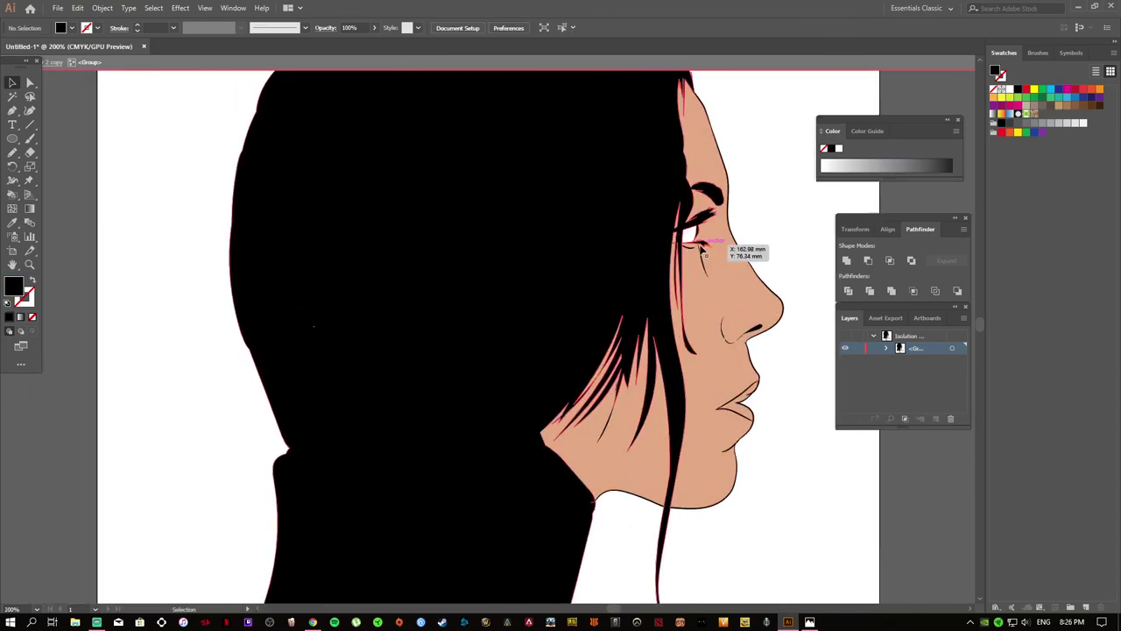
double_click(789, 264)
key("ctrl+equal")
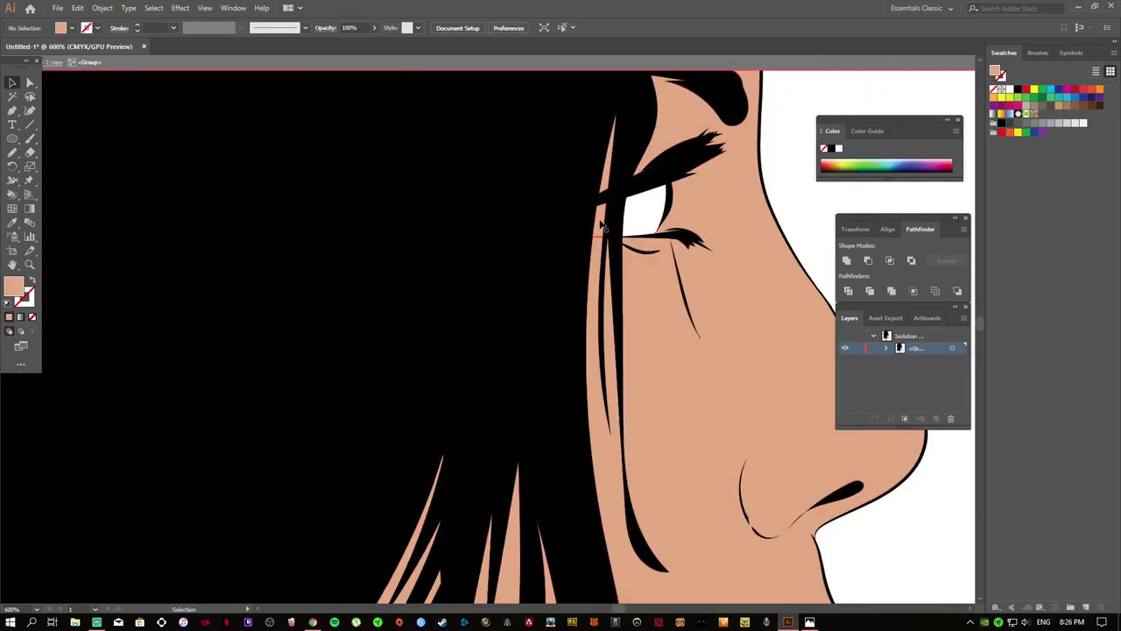
key("ctrl+equal")
scroll(756, 443, "down", 5)
scroll(788, 493, "down", 4)
- Isolate the face's skin shape, then move onto the lips and bring up the fill colour picker
double_click(713, 388)
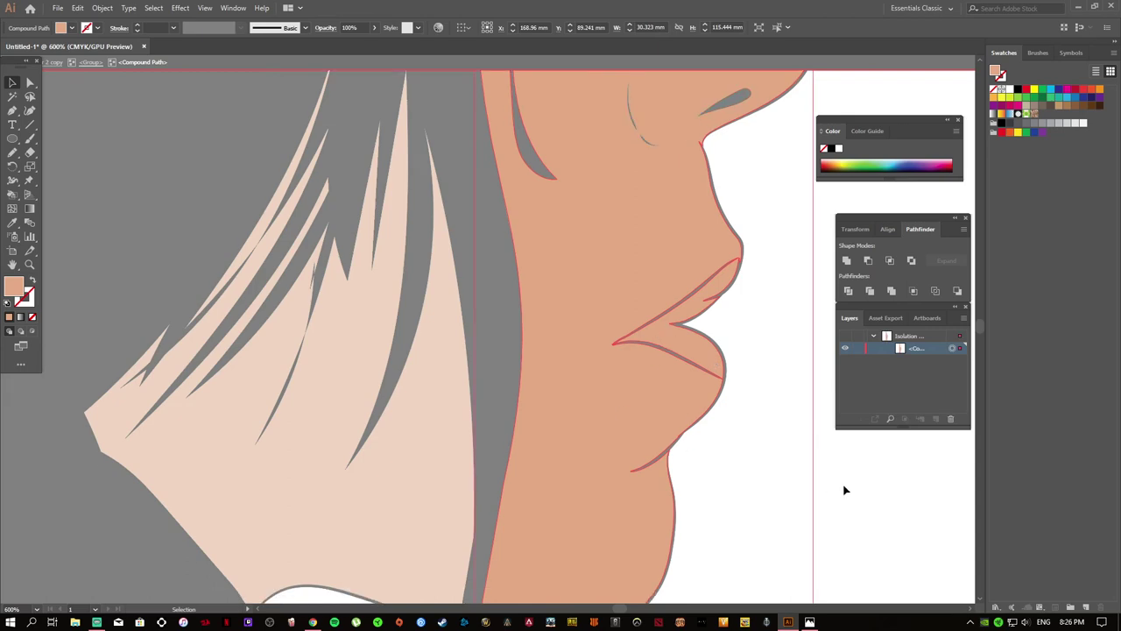
scroll(756, 372, "down", 2)
key("Escape")
scroll(756, 372, "up", 4)
scroll(528, 325, "up", 3)
double_click(13, 286)
- Set the fill colour to dark red #961D1D and switch to the Pencil
left_click(773, 302)
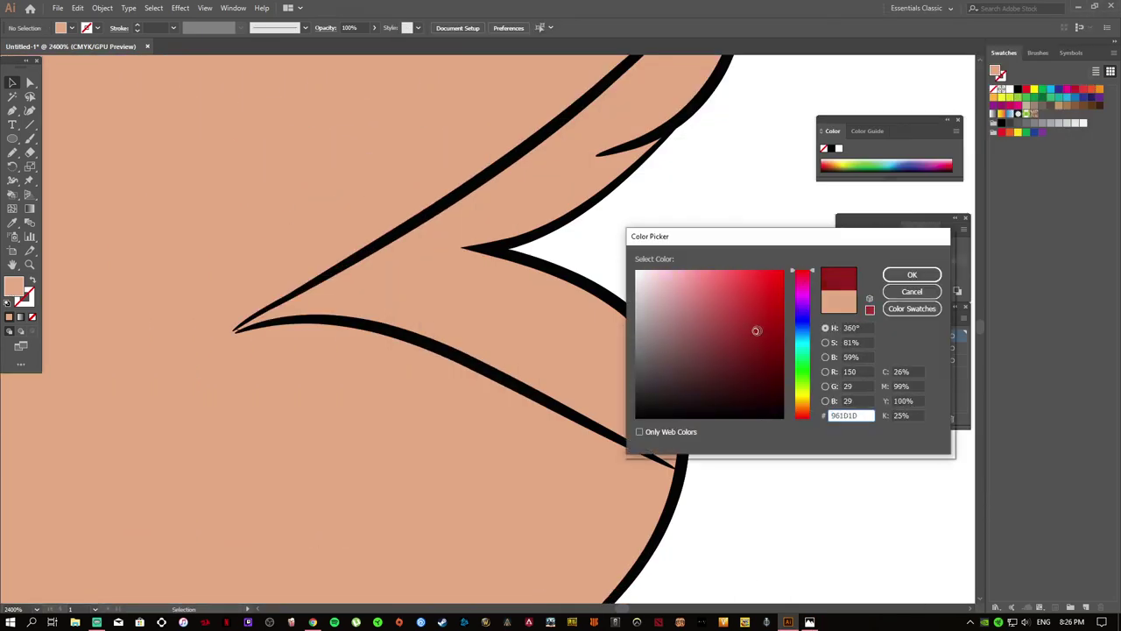
key("Return")
scroll(669, 251, "up", 2)
key("n")
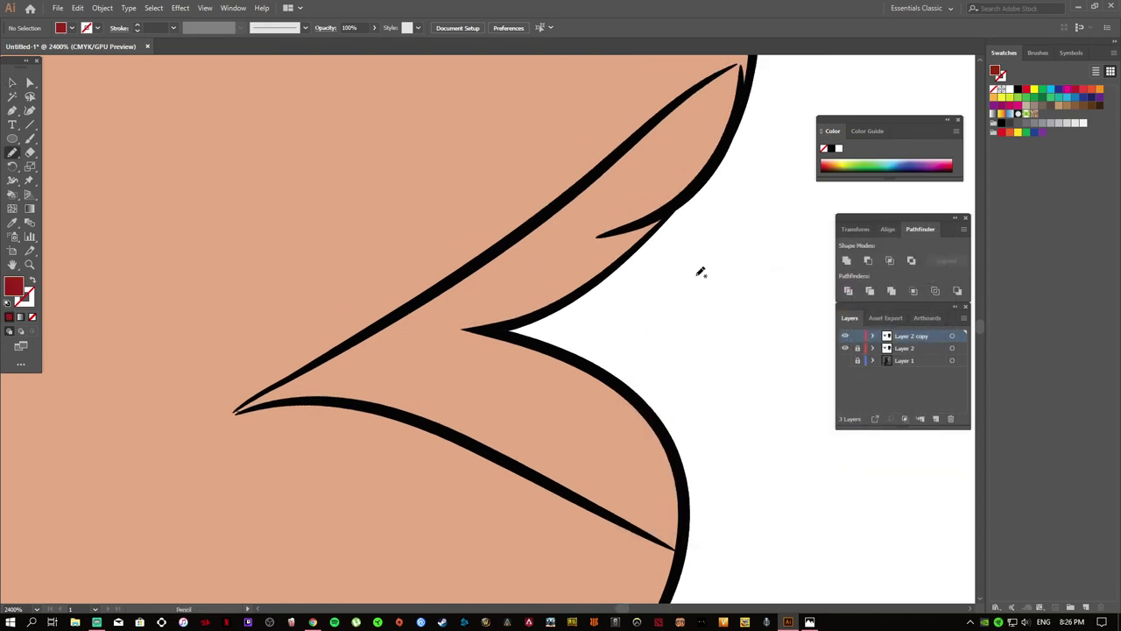
double_click(13, 286)
left_click(848, 275)
scroll(766, 253, "up", 2)
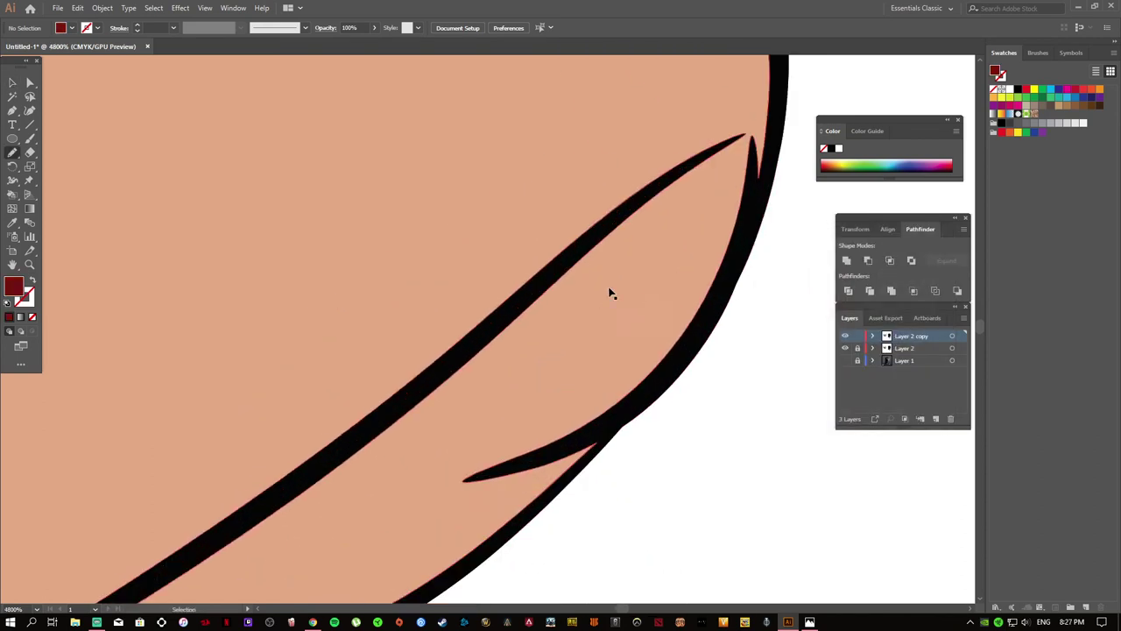
scroll(646, 308, "up", 2)
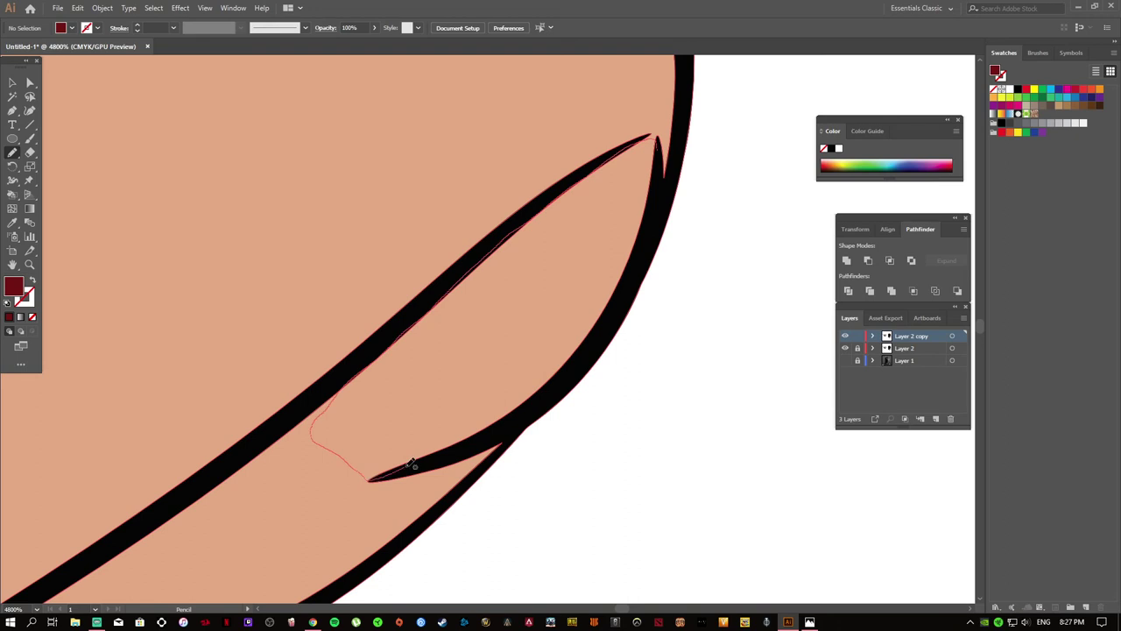
scroll(692, 175, "up", 3)
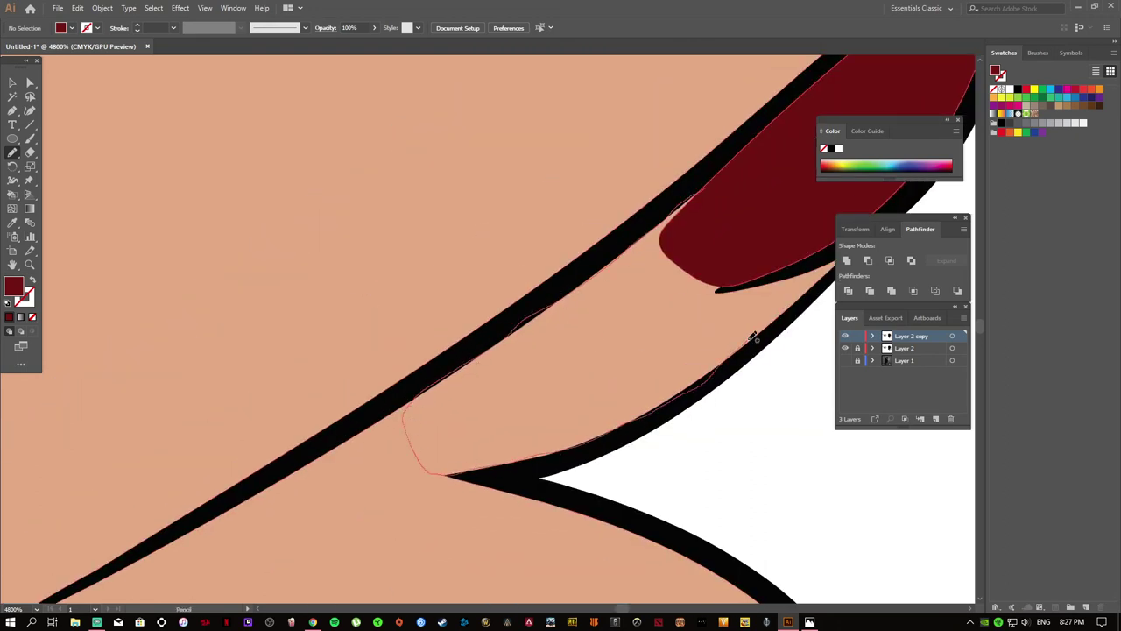
- Paint the dark red fill over the upper lip along its edge
left_click_drag(736, 221, 736, 222)
scroll(600, 252, "right", 3)
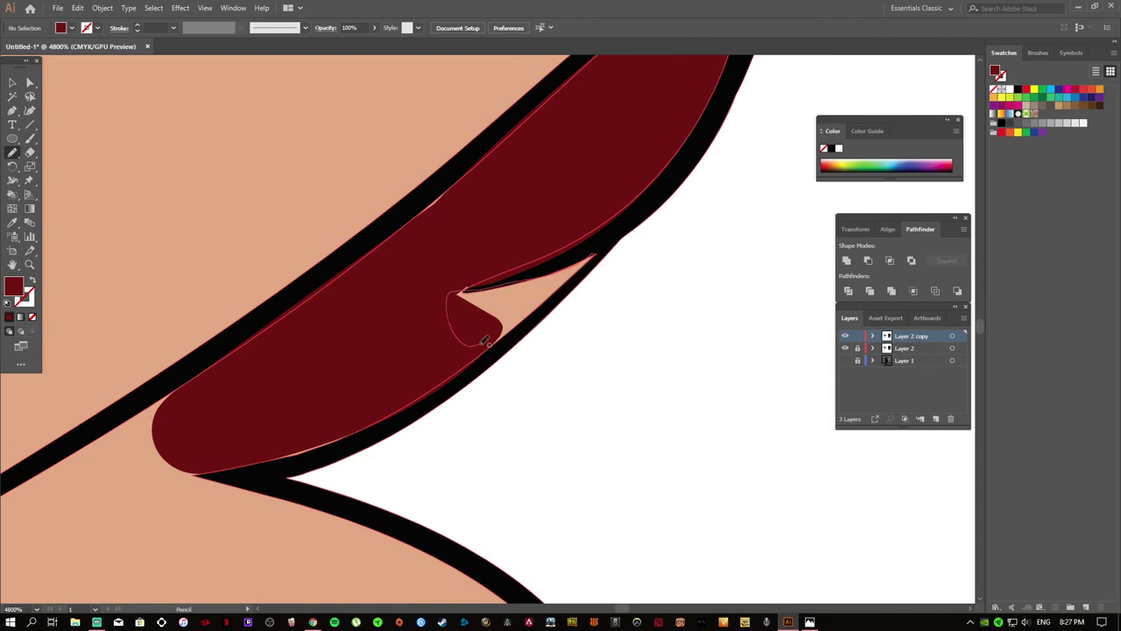
scroll(578, 271, "up", 5)
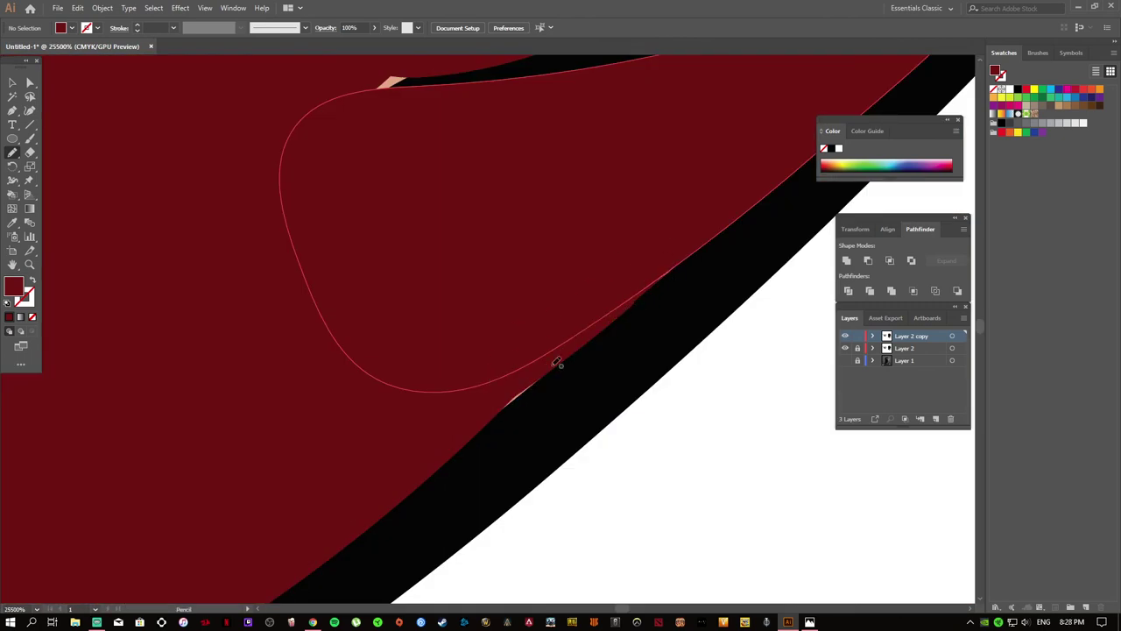
scroll(557, 363, "right", 3)
scroll(646, 292, "right", 3)
scroll(480, 378, "up", 5)
scroll(500, 376, "down", 3)
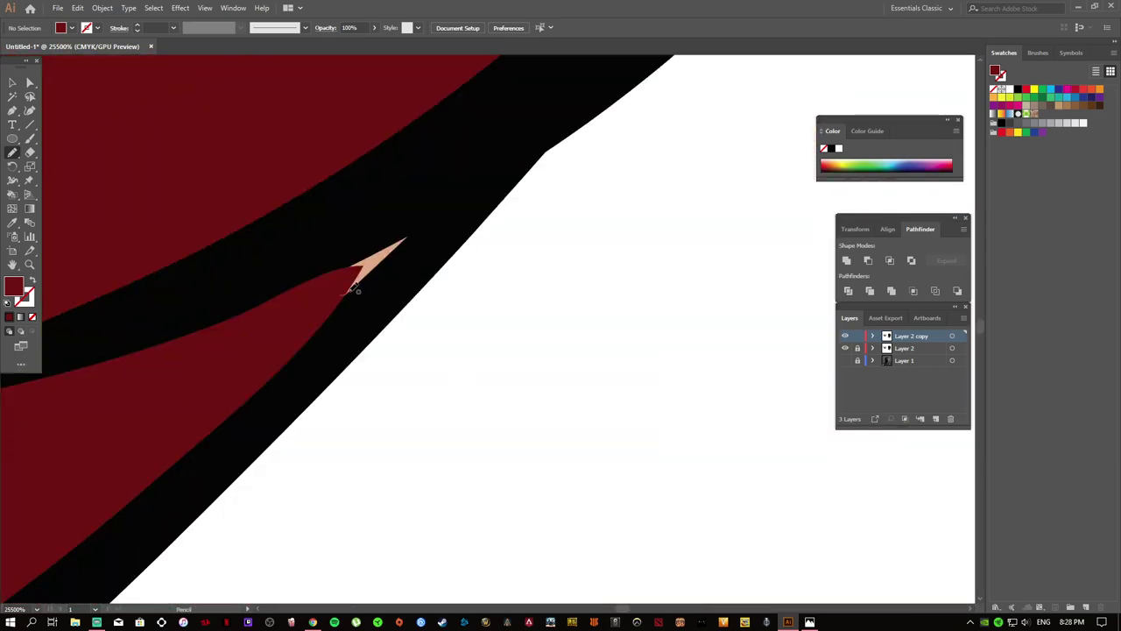
scroll(401, 245, "up", 3)
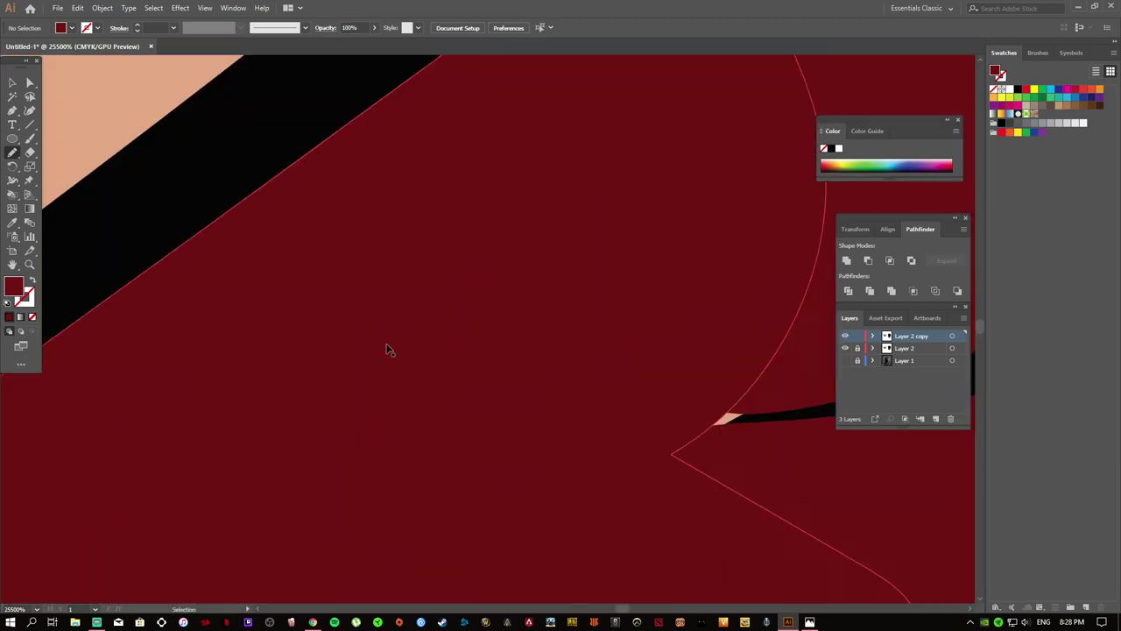
scroll(388, 347, "right", 3)
scroll(368, 315, "up", 3)
scroll(628, 340, "down", 10)
left_click_drag(637, 349, 317, 471)
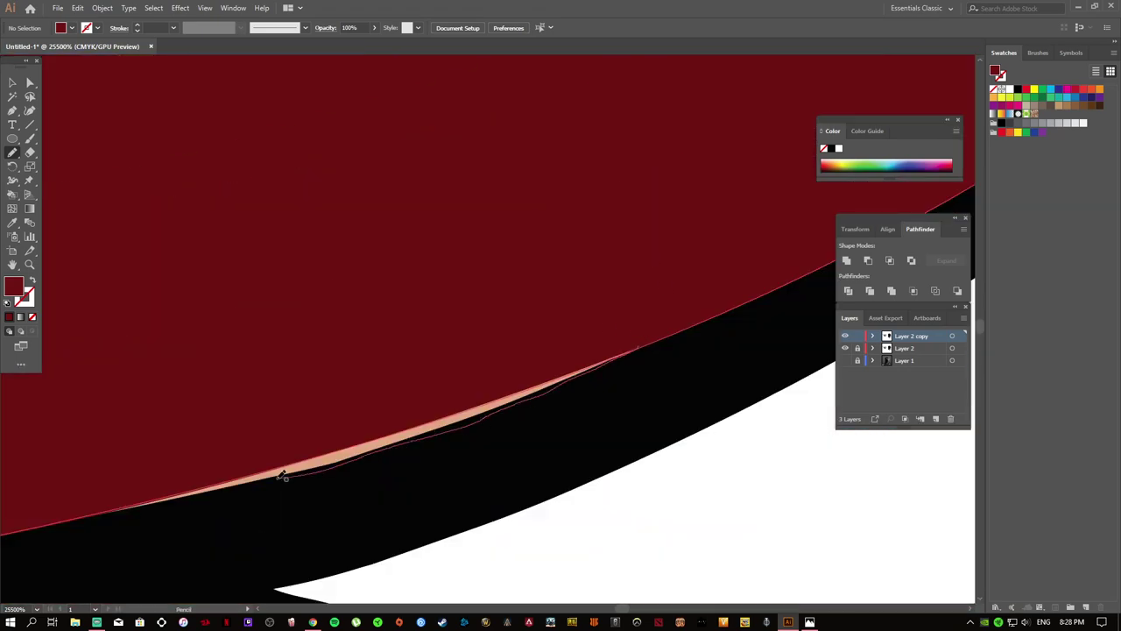
scroll(470, 360, "down", 3)
scroll(576, 350, "down", 3)
scroll(488, 380, "down", 3)
scroll(471, 409, "down", 3)
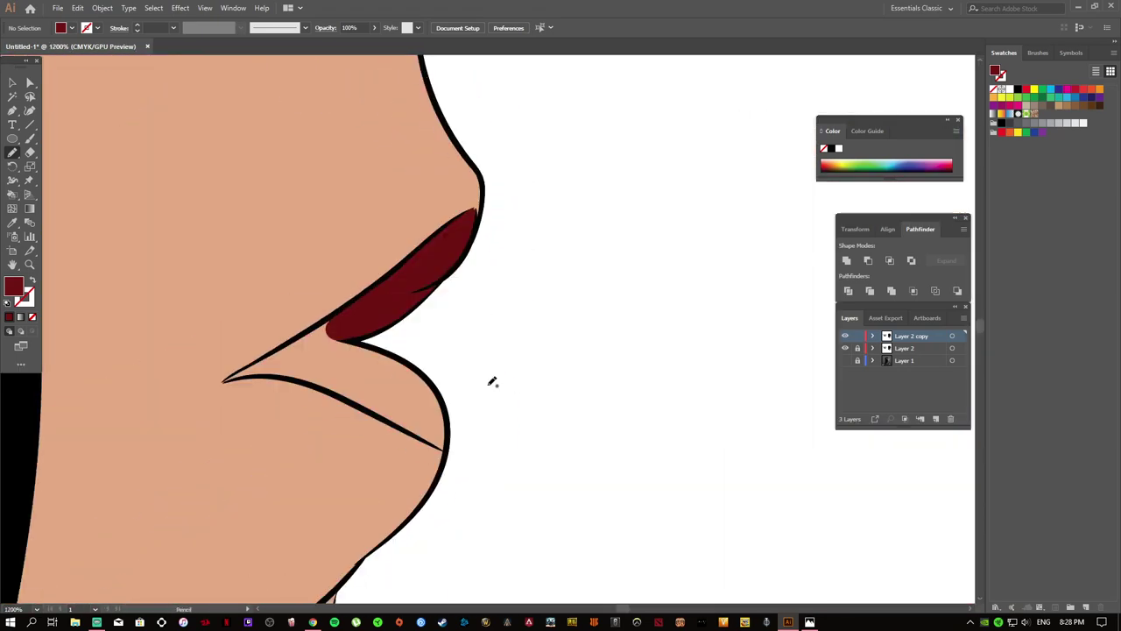
scroll(420, 434, "up", 5)
scroll(613, 307, "left", 2)
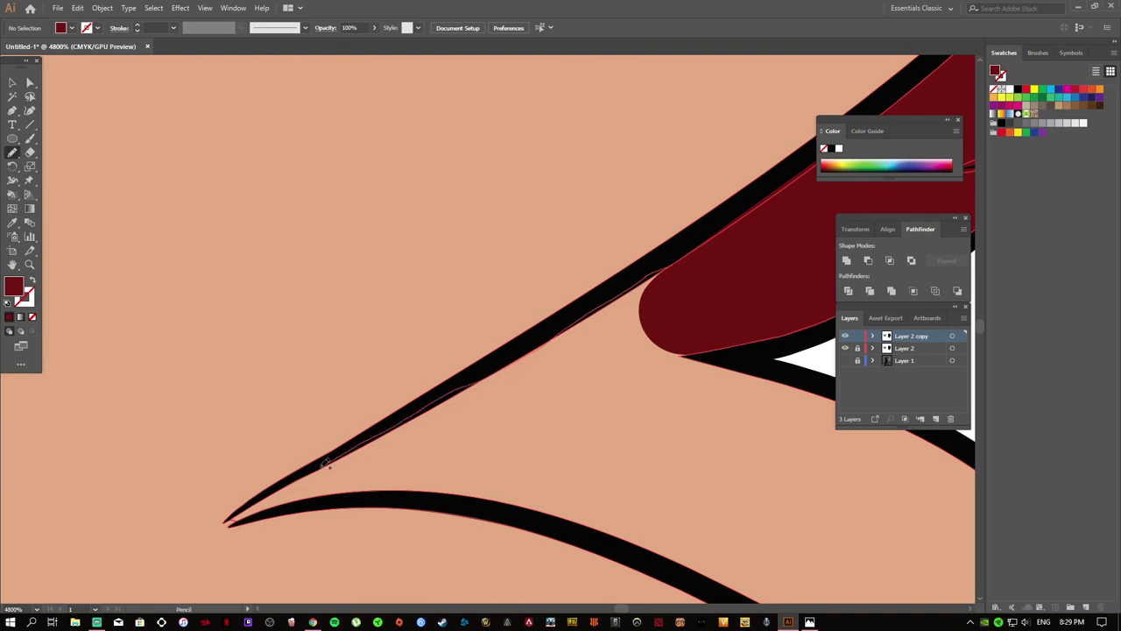
- Extend the dark red lip fill to the corner and add a new top layer
mouse_move(621, 536)
left_mouse_down()
mouse_move(688, 358)
mouse_move(462, 132)
left_mouse_up()
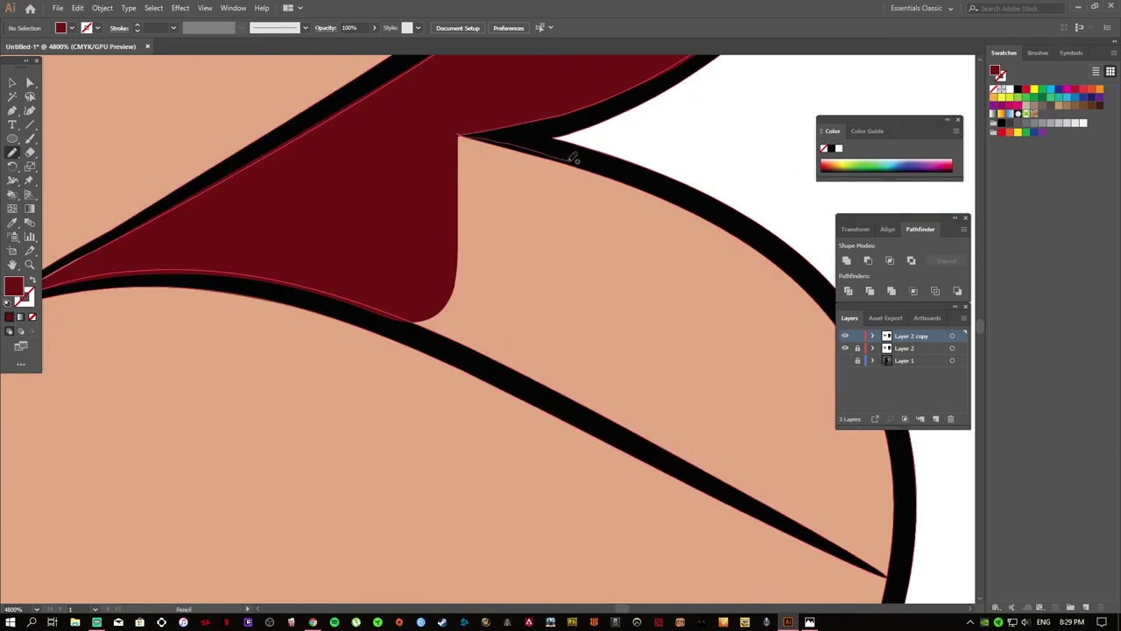
mouse_move(825, 296)
left_mouse_down()
mouse_move(500, 333)
mouse_move(543, 285)
left_mouse_up()
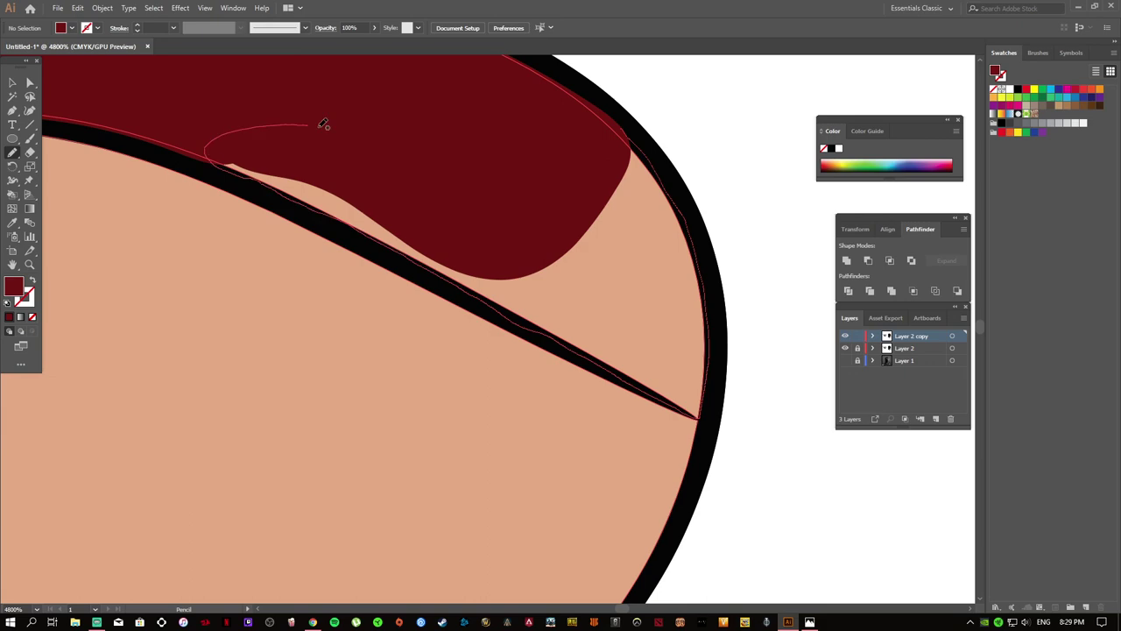
scroll(247, 128, "down", 2)
scroll(486, 188, "down", 4)
scroll(704, 316, "down", 4)
scroll(704, 316, "down", 1)
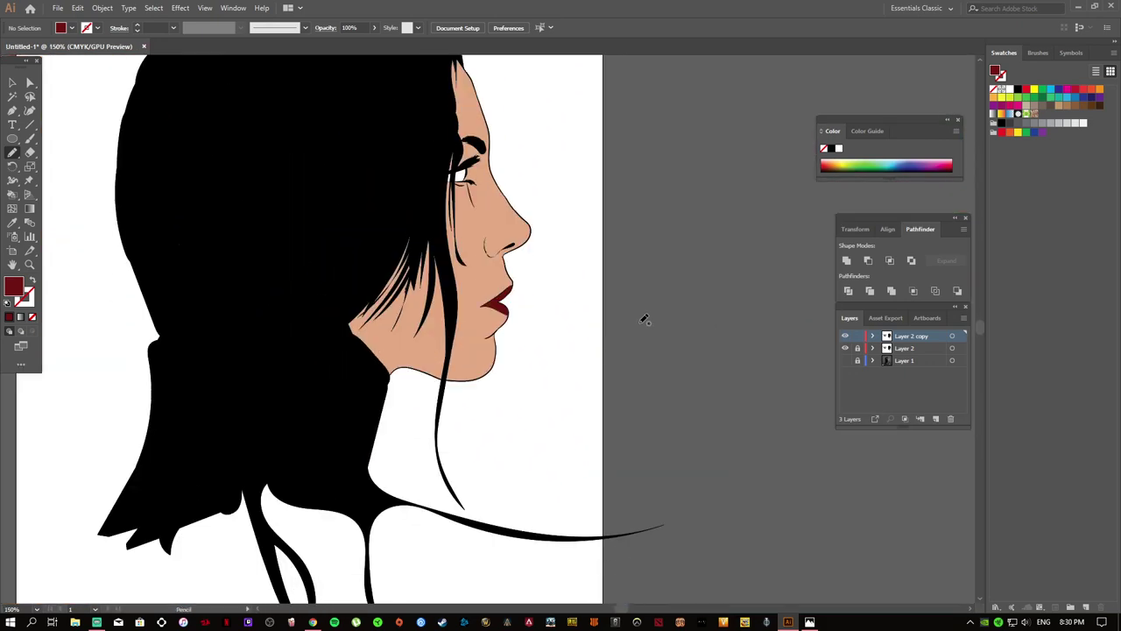
scroll(698, 313, "up", 1)
scroll(683, 370, "down", 3)
scroll(692, 372, "up", 3)
left_click(935, 419)
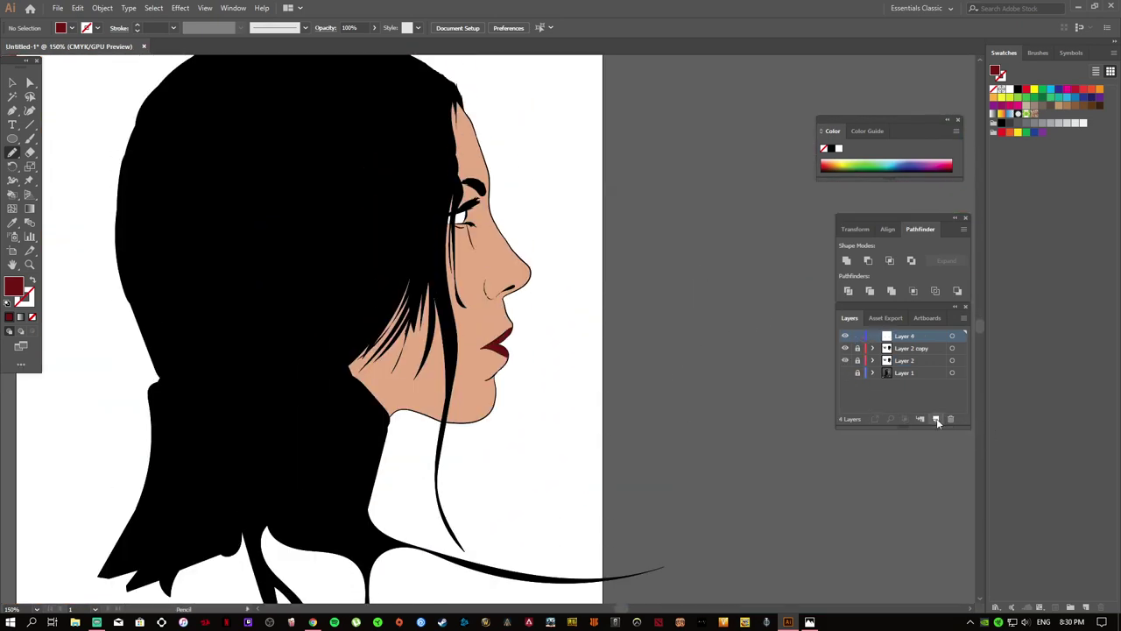
- Sample the face's skin tone with the Eyedropper as the fill colour
scroll(608, 371, "down", 1)
key("i")
left_click(455, 359)
double_click(13, 285)
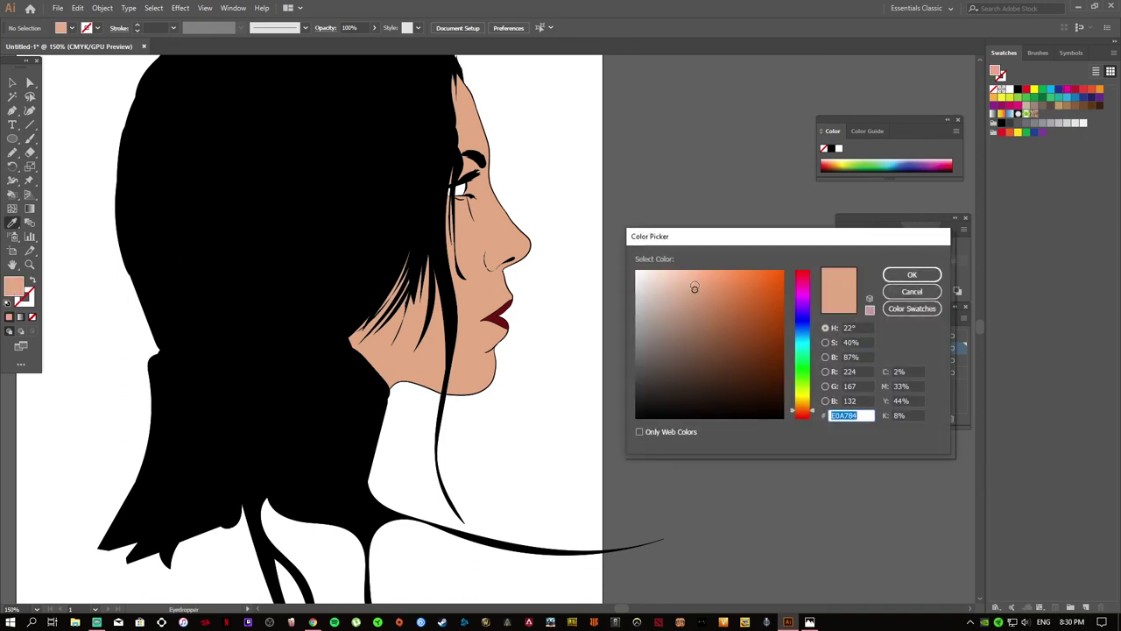
key("Return")
key("n")
scroll(602, 348, "left", 3)
key("ctrl+z")
key("ctrl+z")
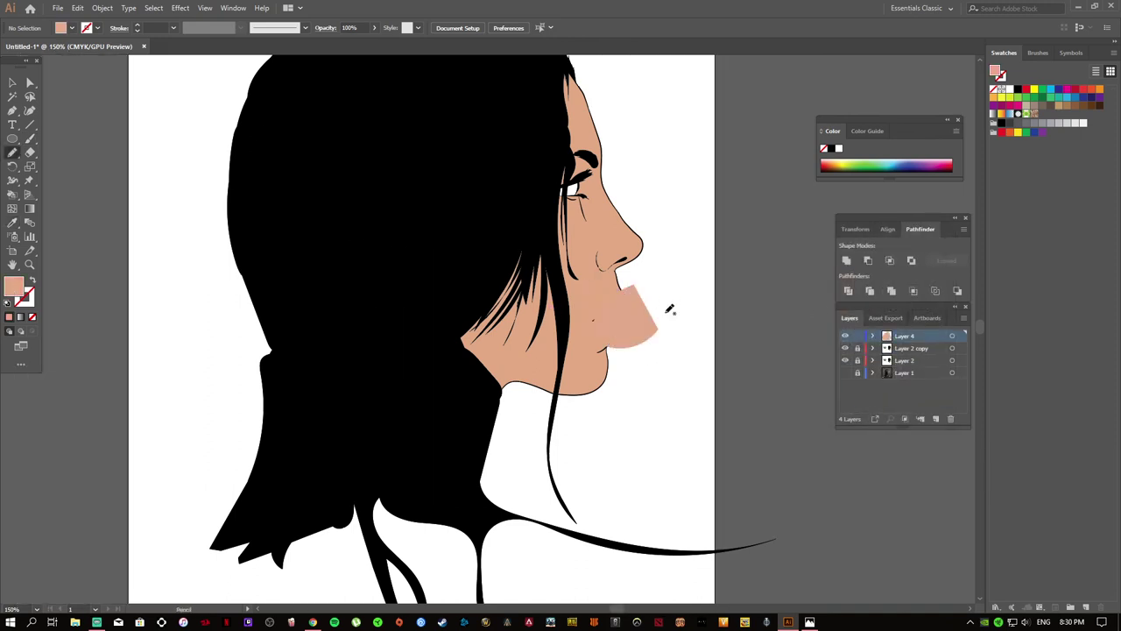
- Review the skin fill colour in the Color Picker and glance at the reference album cover
double_click(13, 285)
key("Return")
key("i")
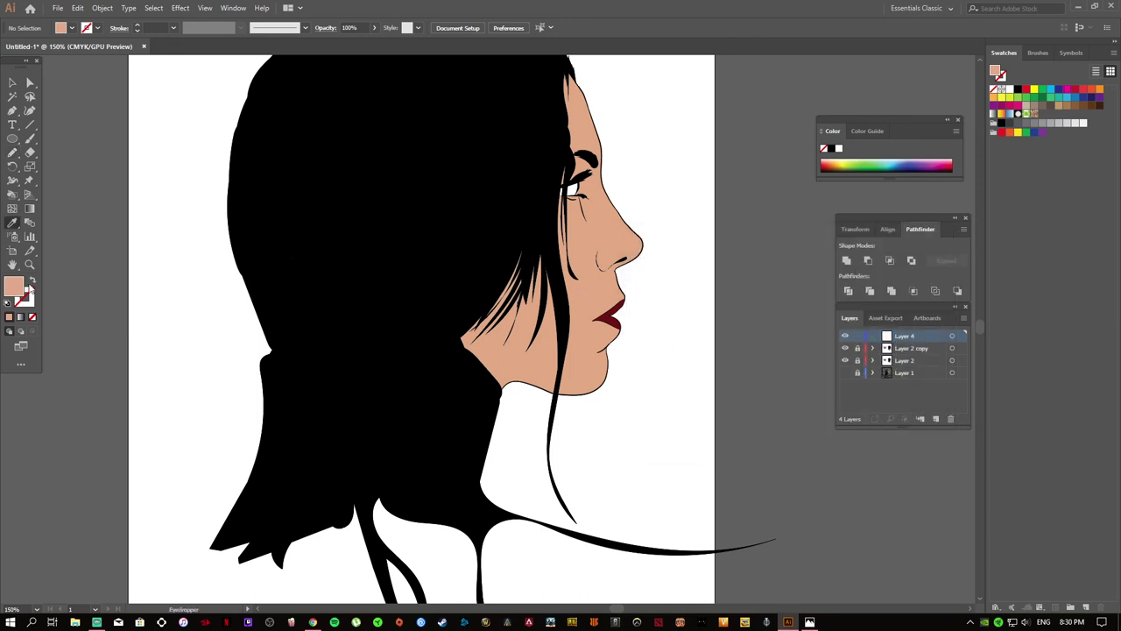
double_click(13, 286)
key("Return")
double_click(13, 285)
key("Return")
key("n")
left_click(810, 622)
left_click(810, 622)
scroll(560, 333, "up", 5)
scroll(561, 333, "up", 3)
- Choose a darker skin shade for nose shading and move Layer 4 below Layer 2
key("i")
double_click(13, 285)
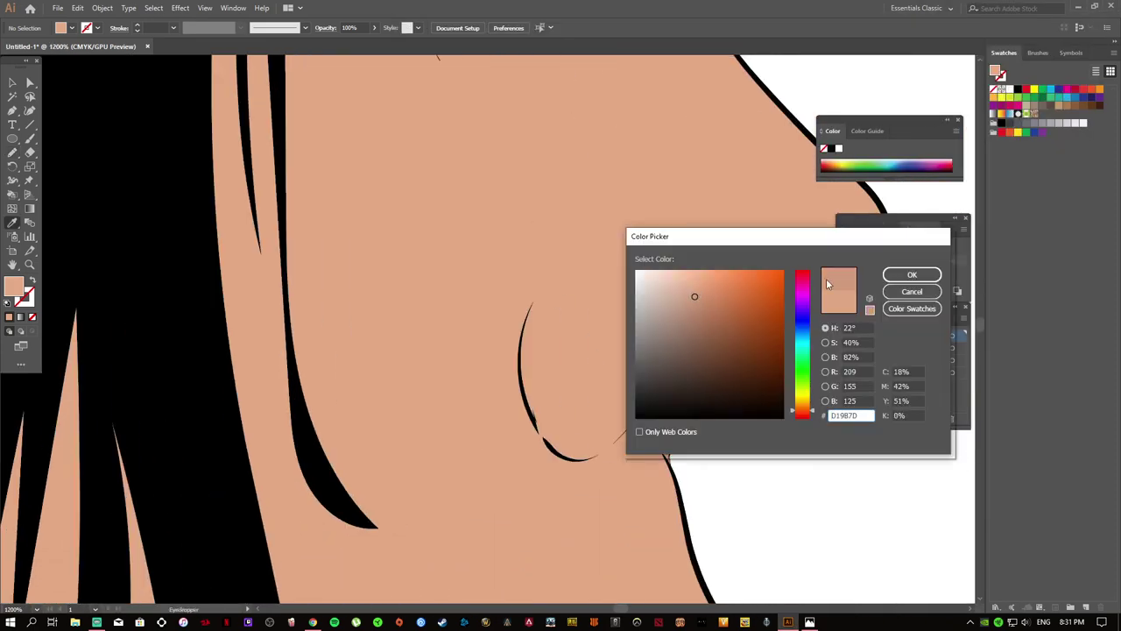
key("Return")
key("n")
scroll(616, 245, "up", 2)
scroll(616, 244, "up", 2)
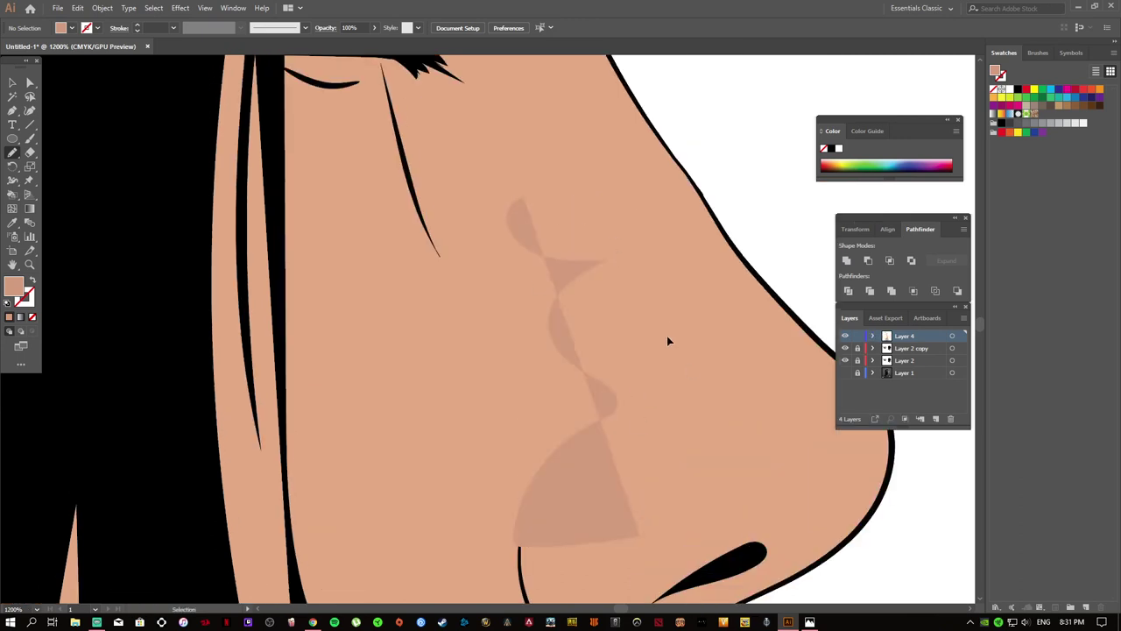
mouse_move(906, 336)
left_mouse_down()
mouse_move(856, 364)
mouse_move(911, 379)
left_mouse_up()
scroll(889, 373, "down", 1)
- Drag the Layer 2 copy holding the nose shading to the top of the layer stack
left_click(951, 420)
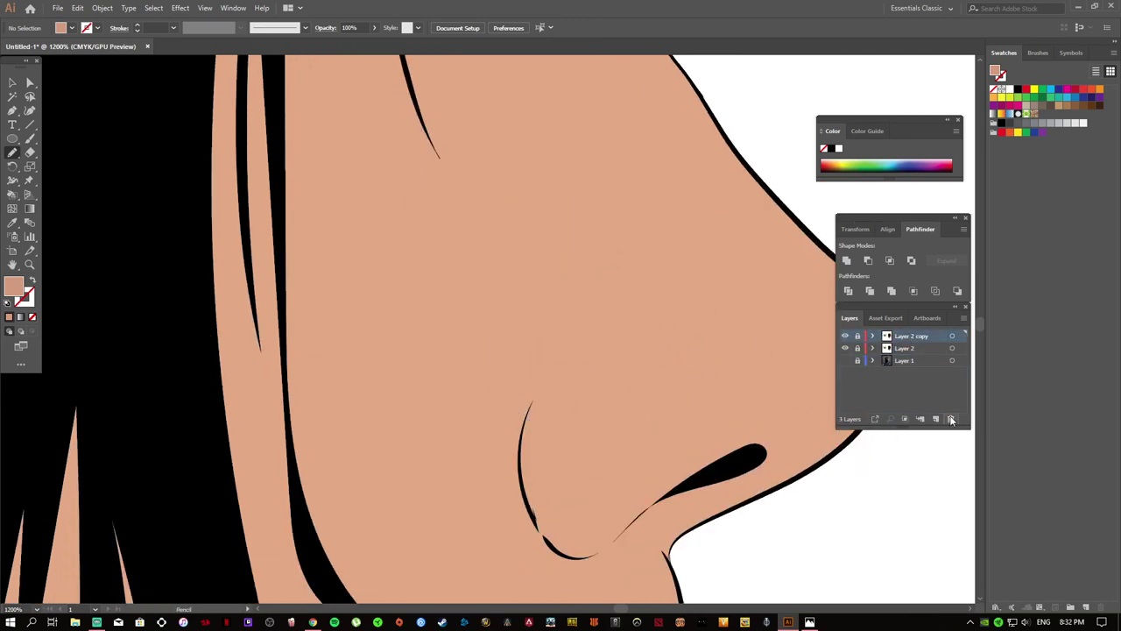
scroll(617, 488, "up", 2)
scroll(617, 487, "down", 2)
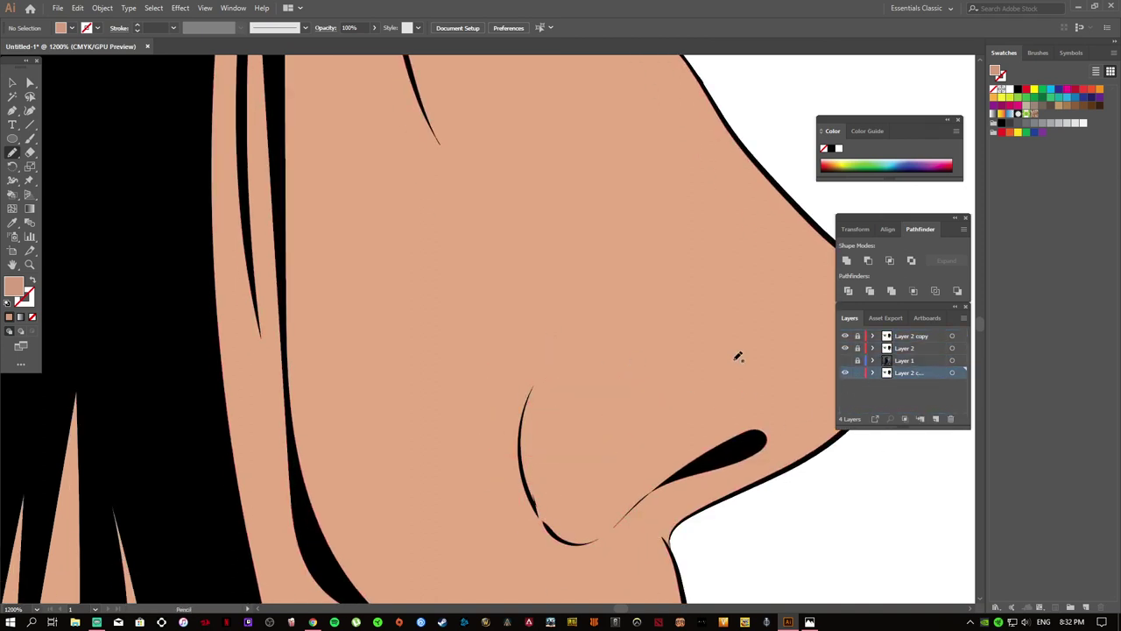
left_click_drag(897, 373, 902, 335)
scroll(571, 378, "down", 2)
scroll(571, 378, "down", 5)
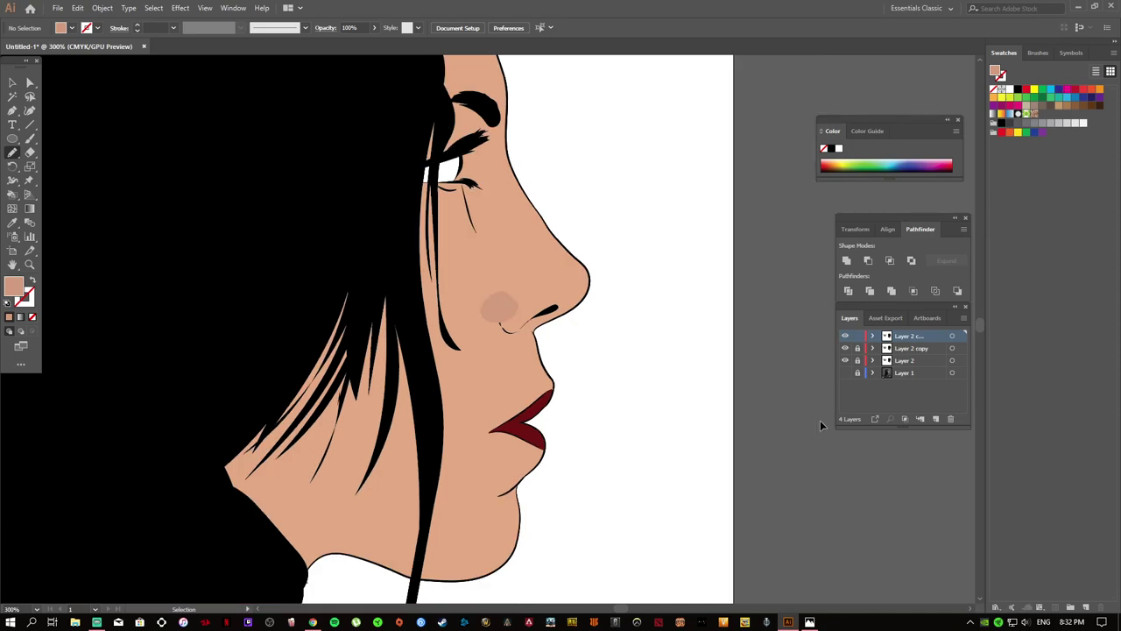
scroll(820, 419, "up", 4)
scroll(776, 401, "up", 2)
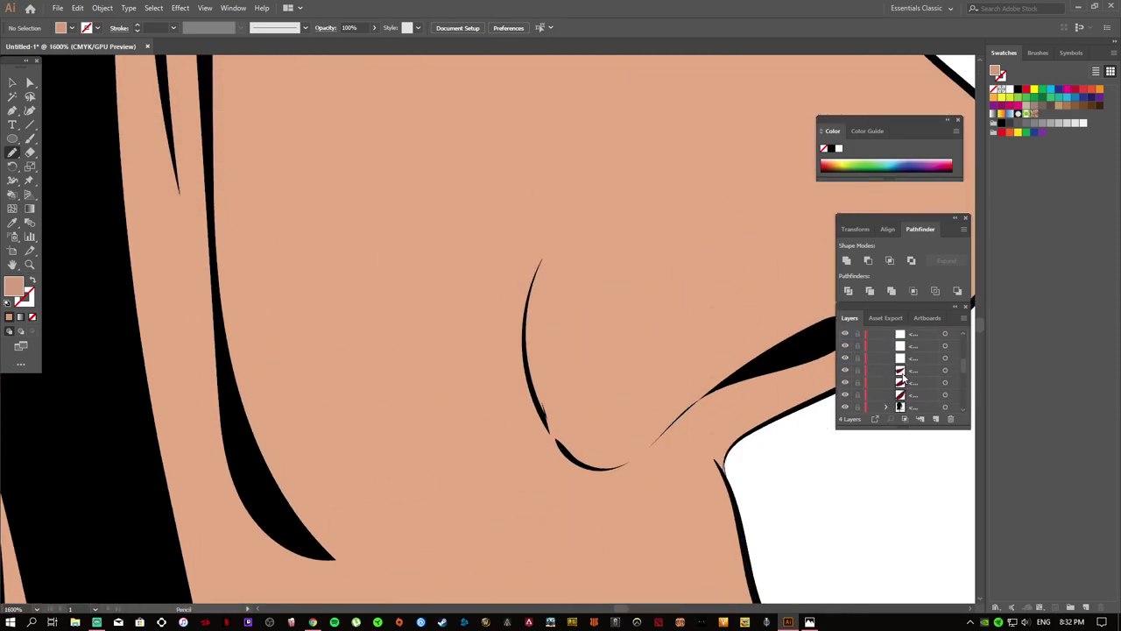